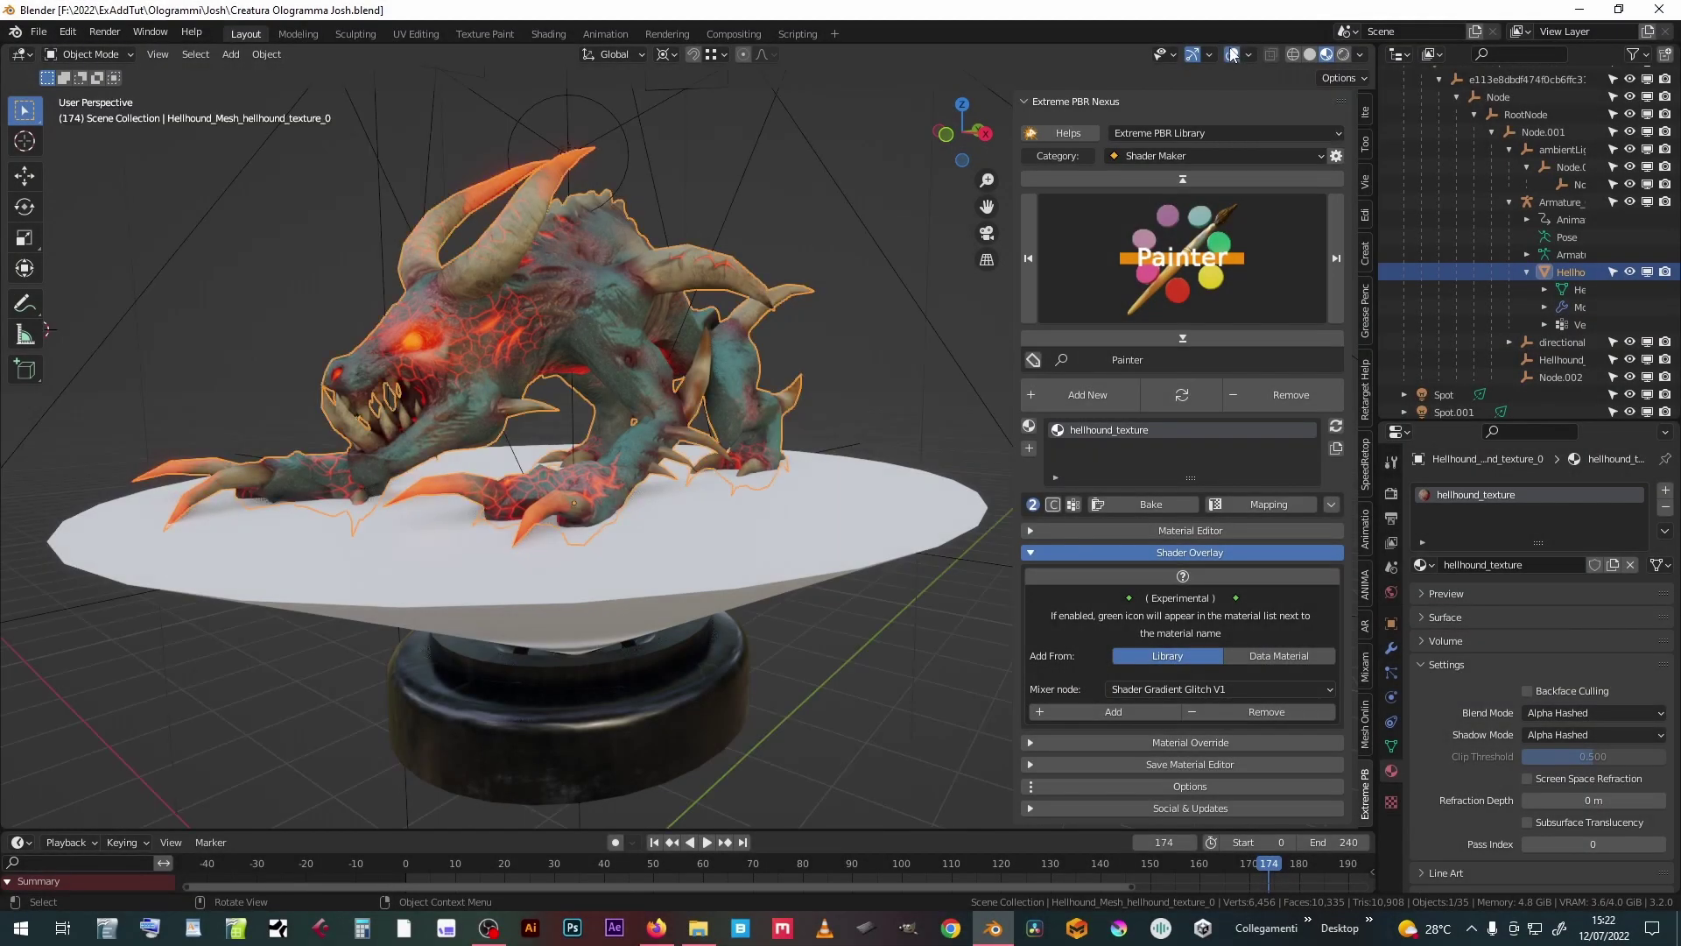
- Add the Holo Light Streaks SHD material from the Holograms library's Hologram lights category to the cone beneath the creature
left_click(759, 555)
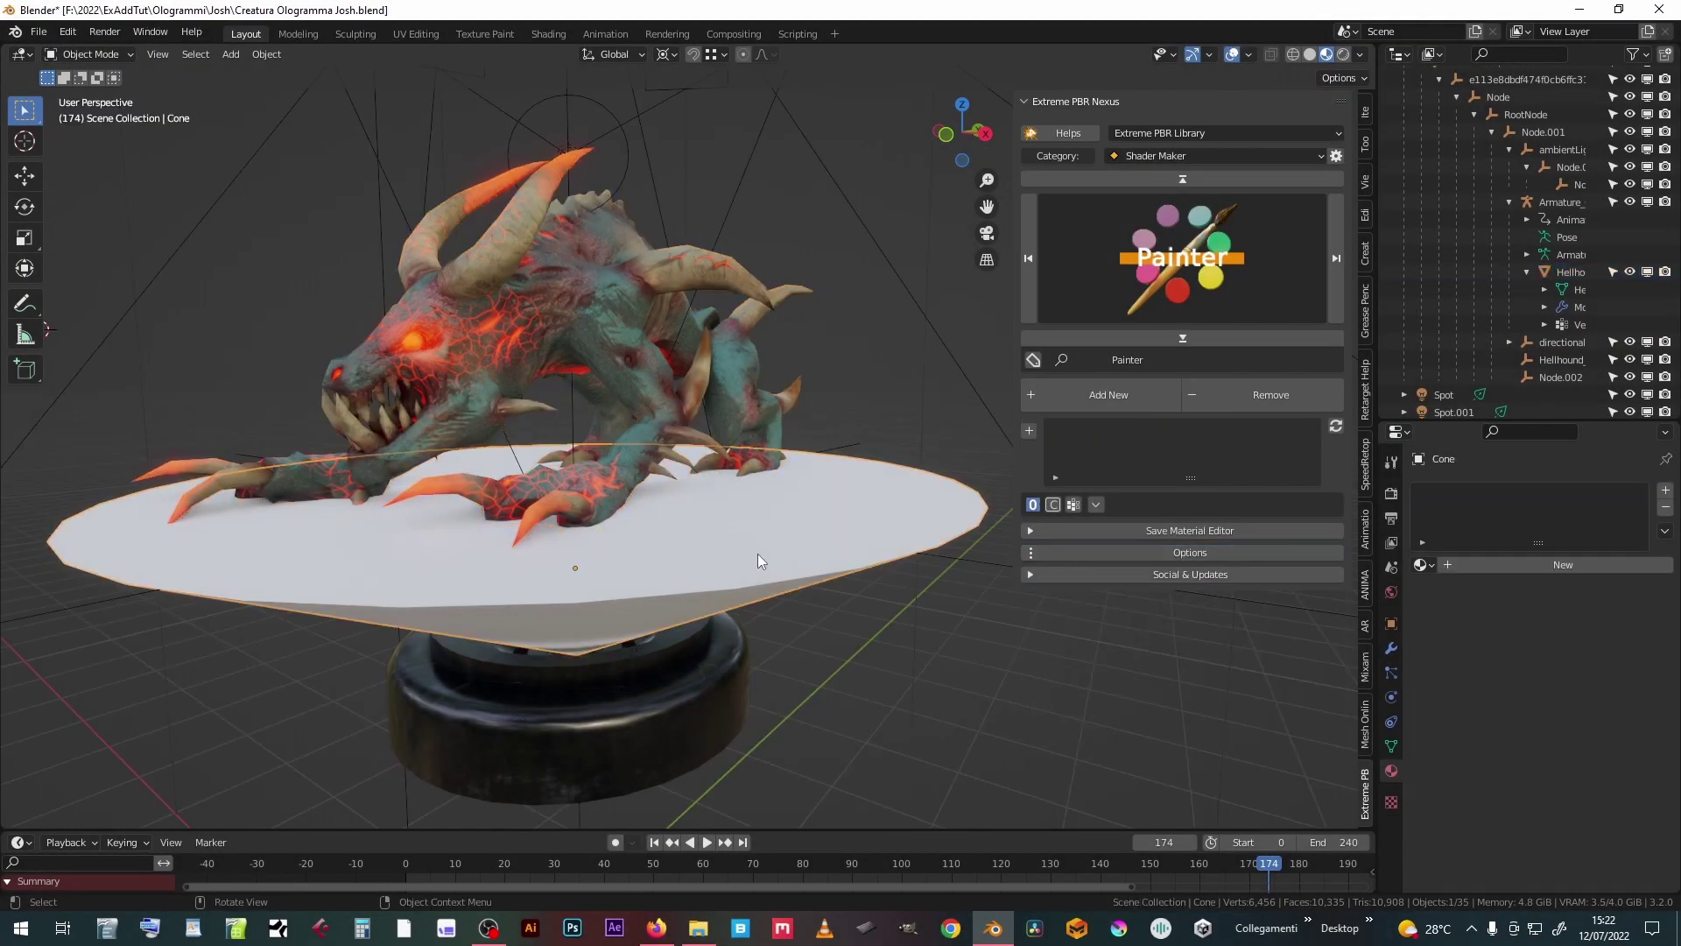
left_click(1205, 134)
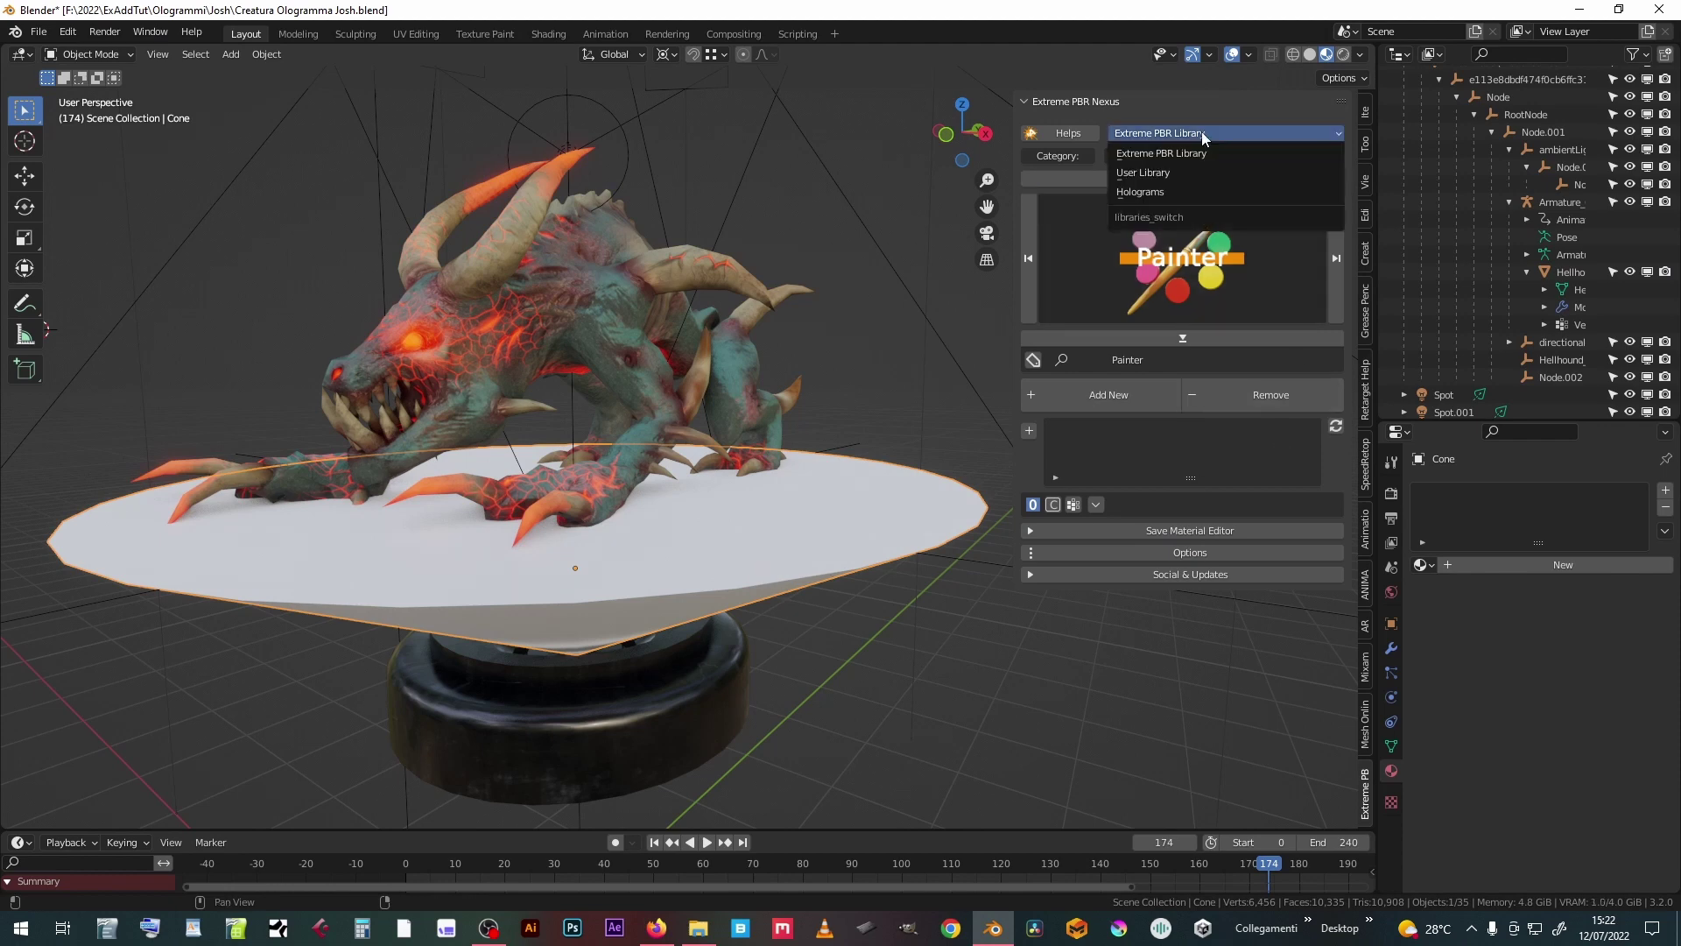
left_click(1181, 192)
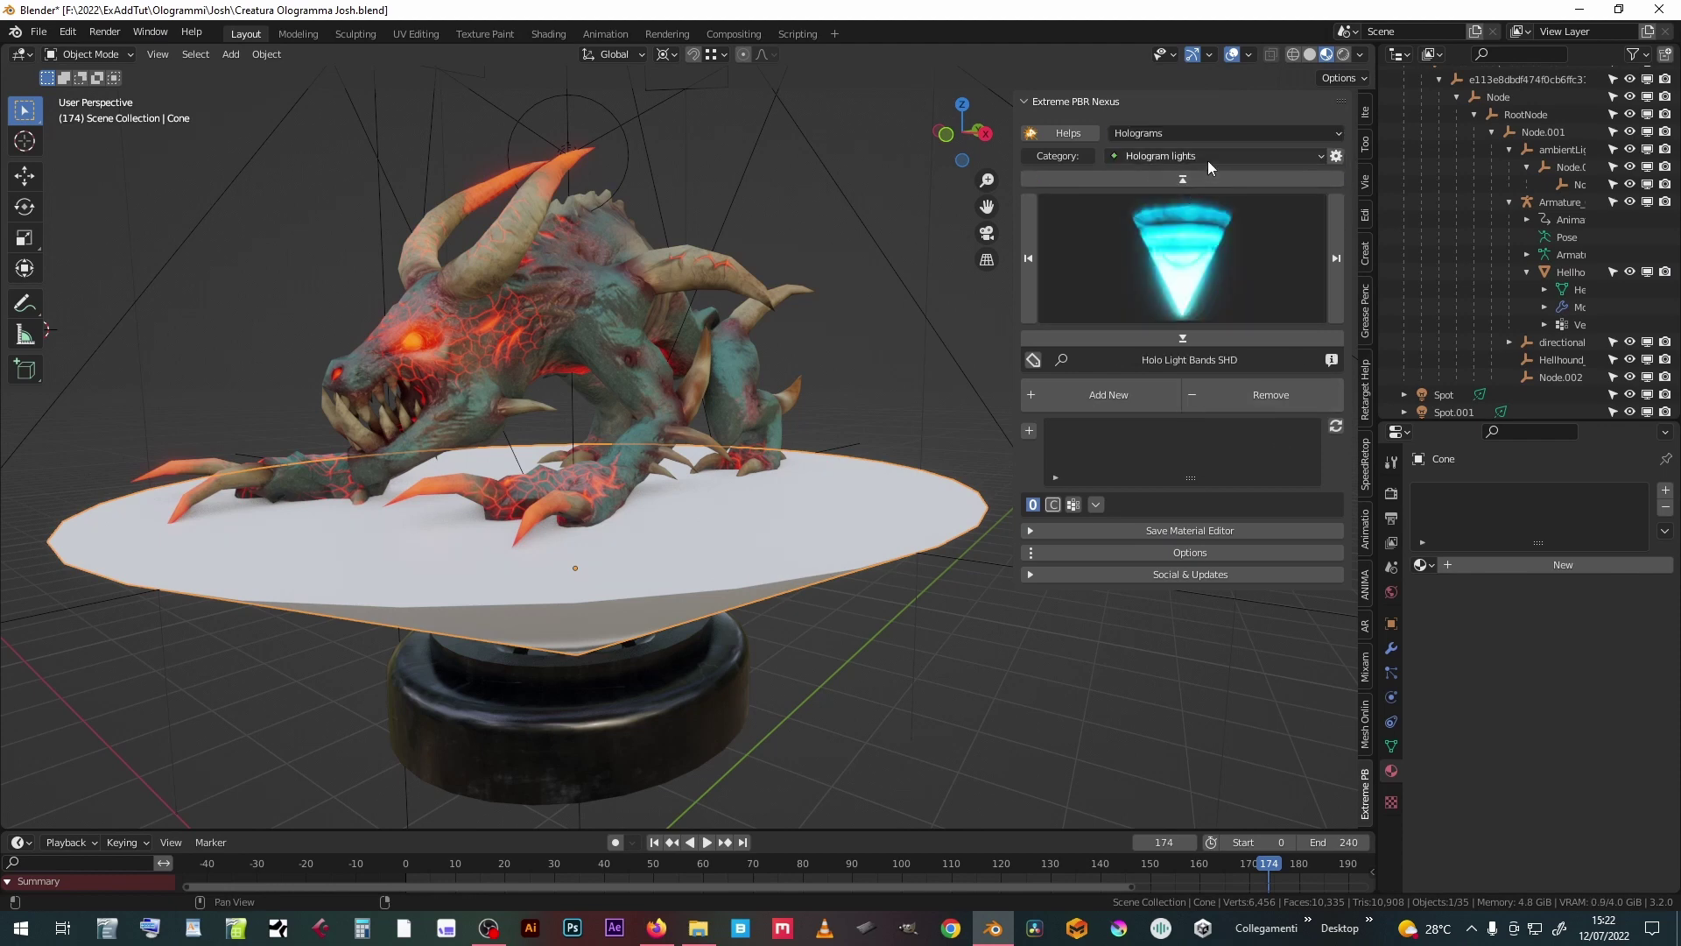
left_click(1211, 156)
left_click(1199, 176)
left_click(1195, 236)
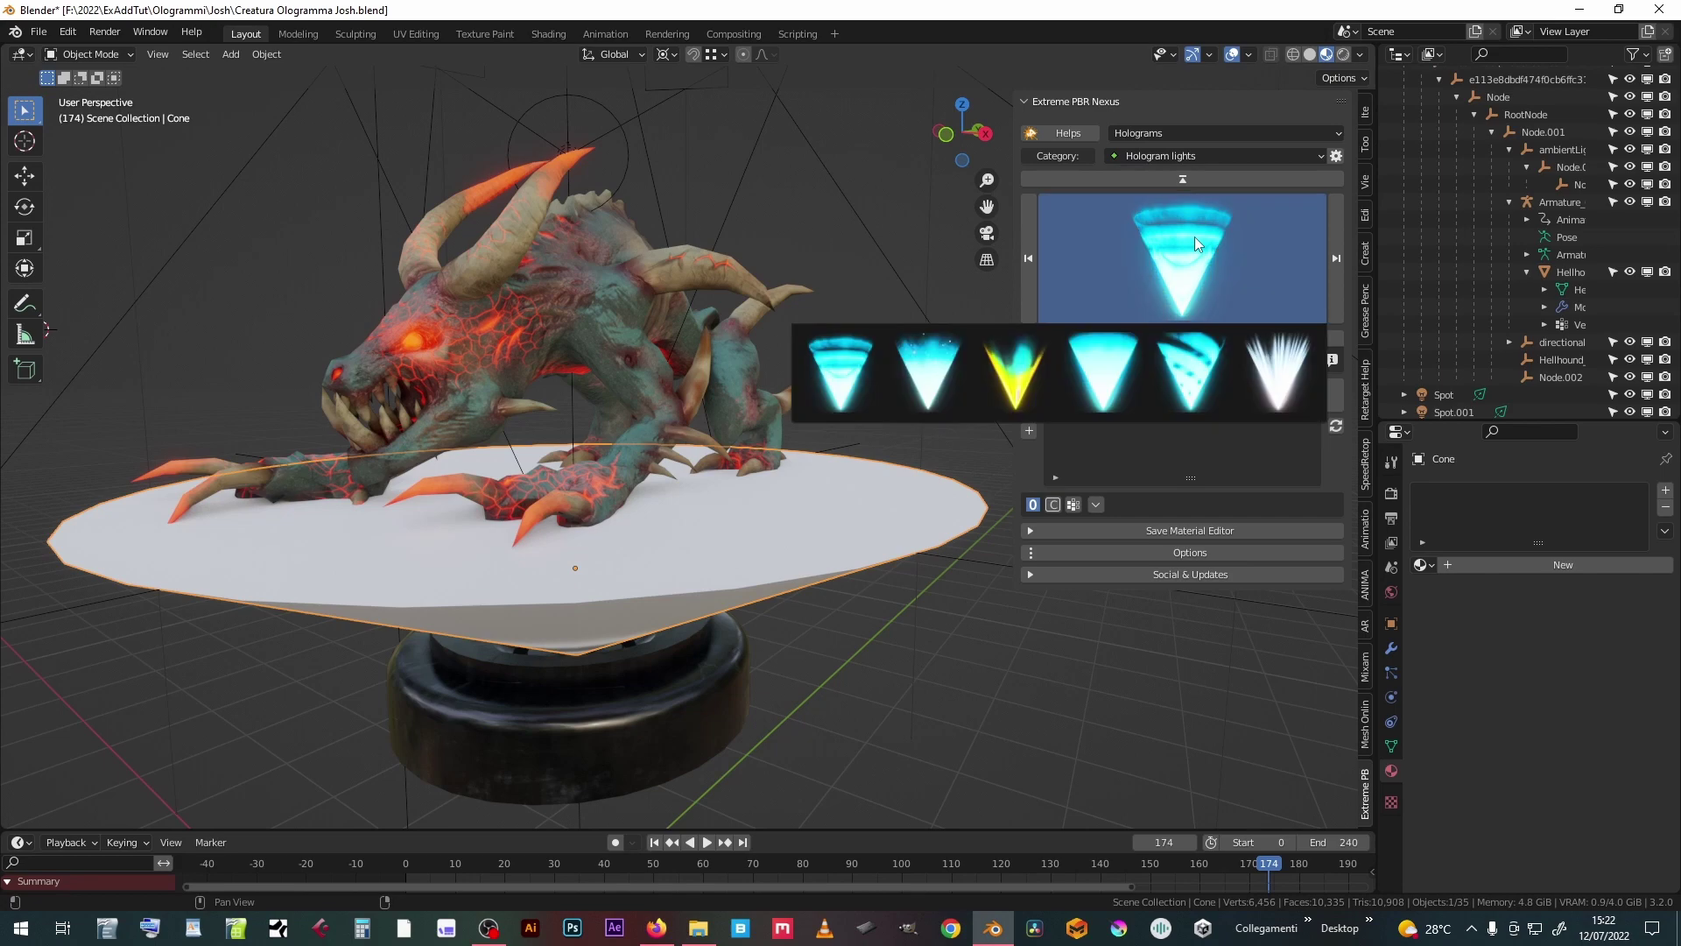
left_click(1269, 367)
left_click(1129, 398)
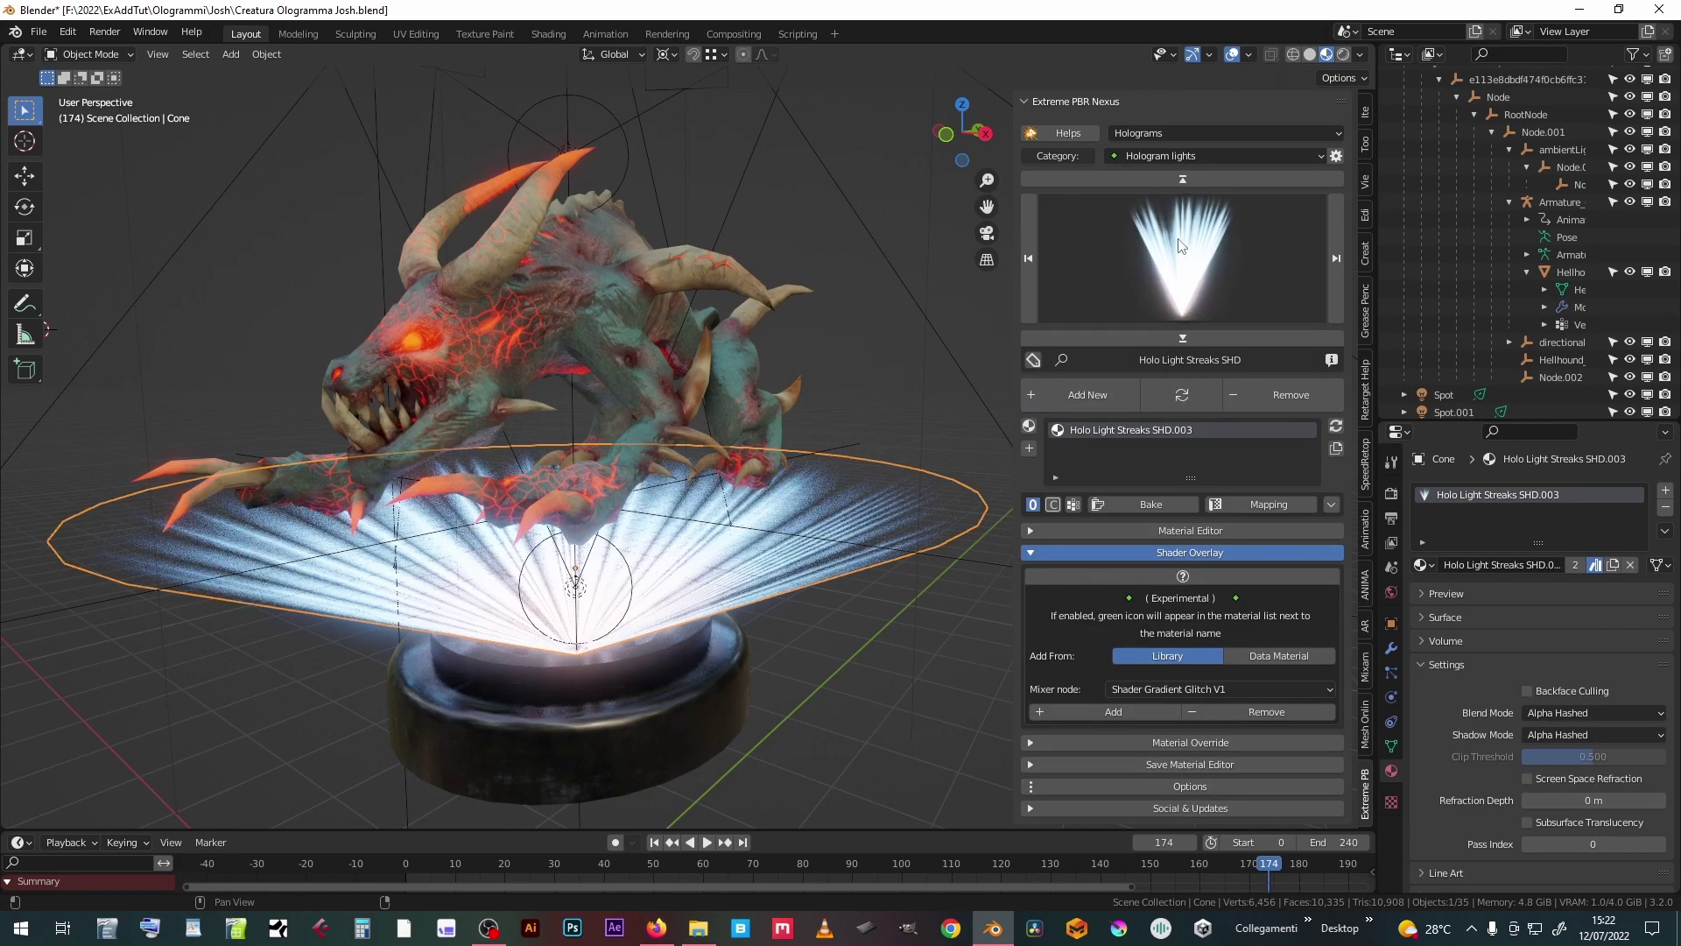
- Add Holo Hexa SHD from the Holograms category as a shader overlay on the hellhound's material, using the Shader Gradient Glitch V1 mixer
left_click(609, 292)
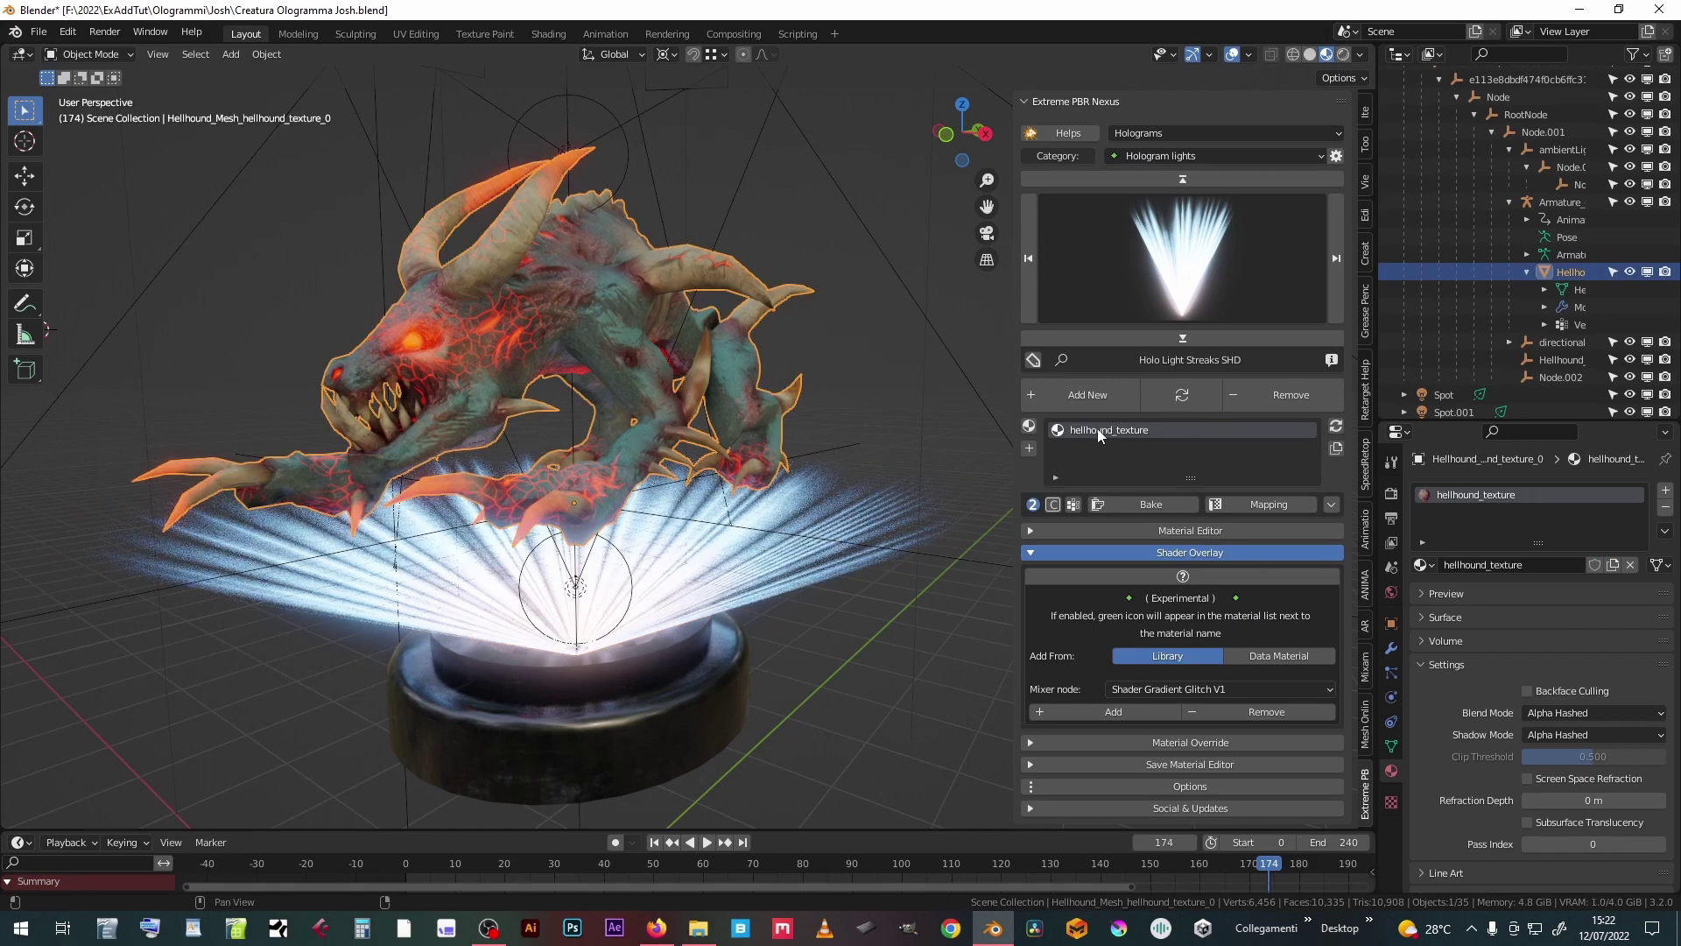
left_click(1035, 550)
left_click(1034, 553)
left_click(1185, 155)
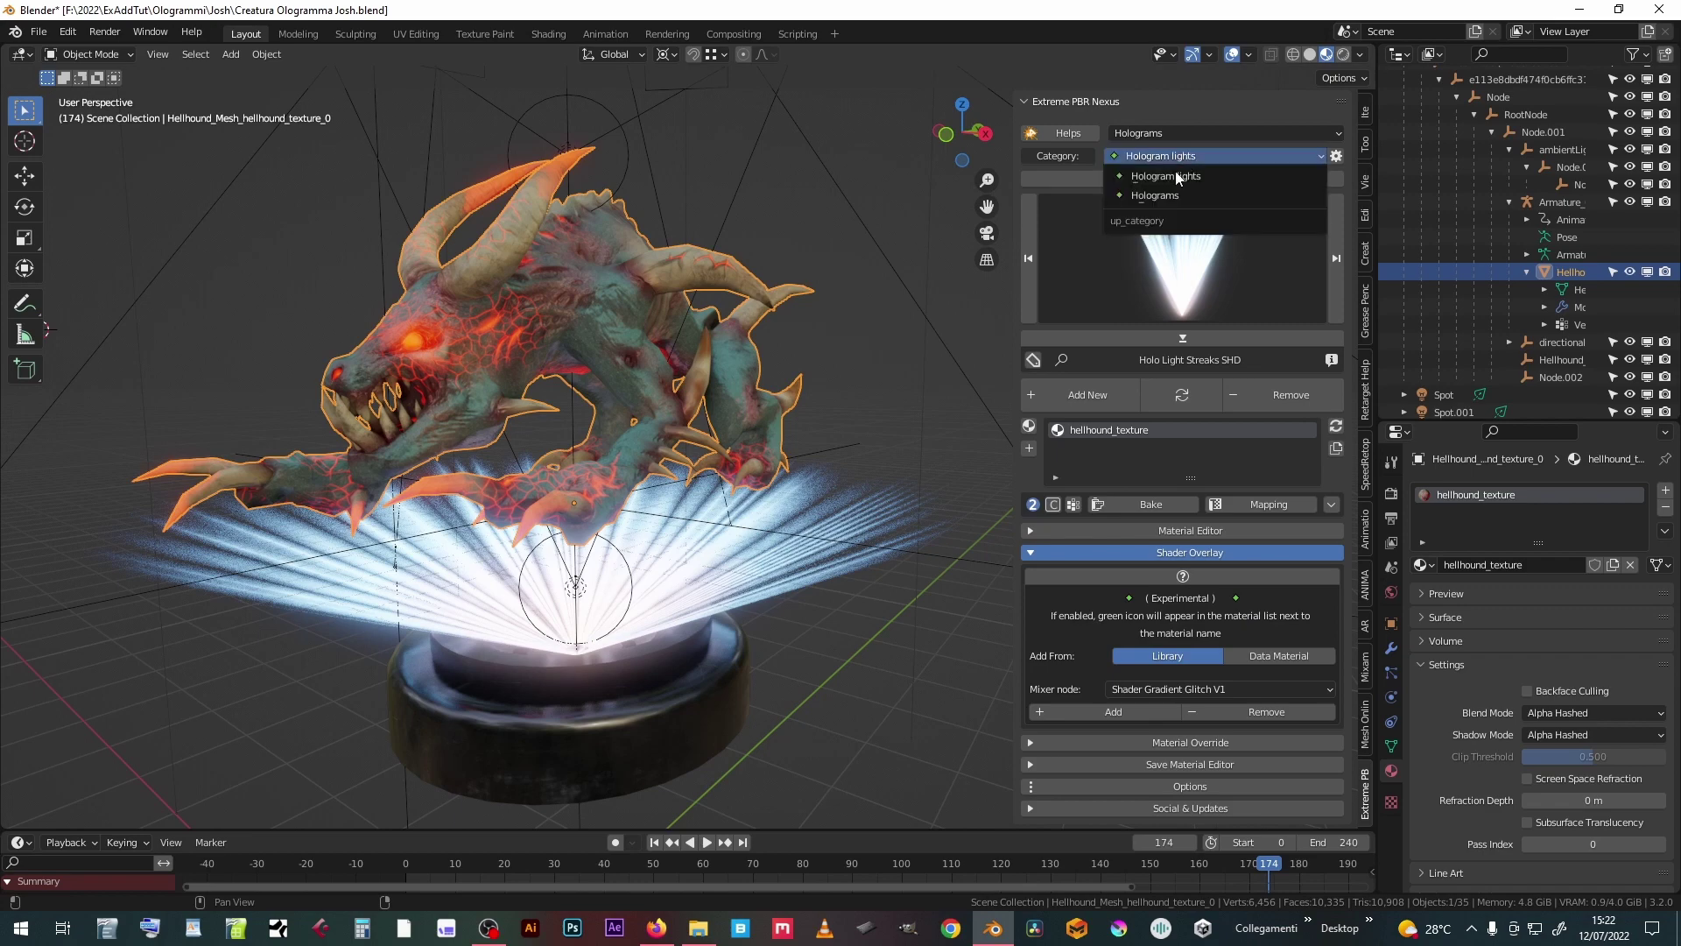
left_click(1168, 190)
left_click(1205, 247)
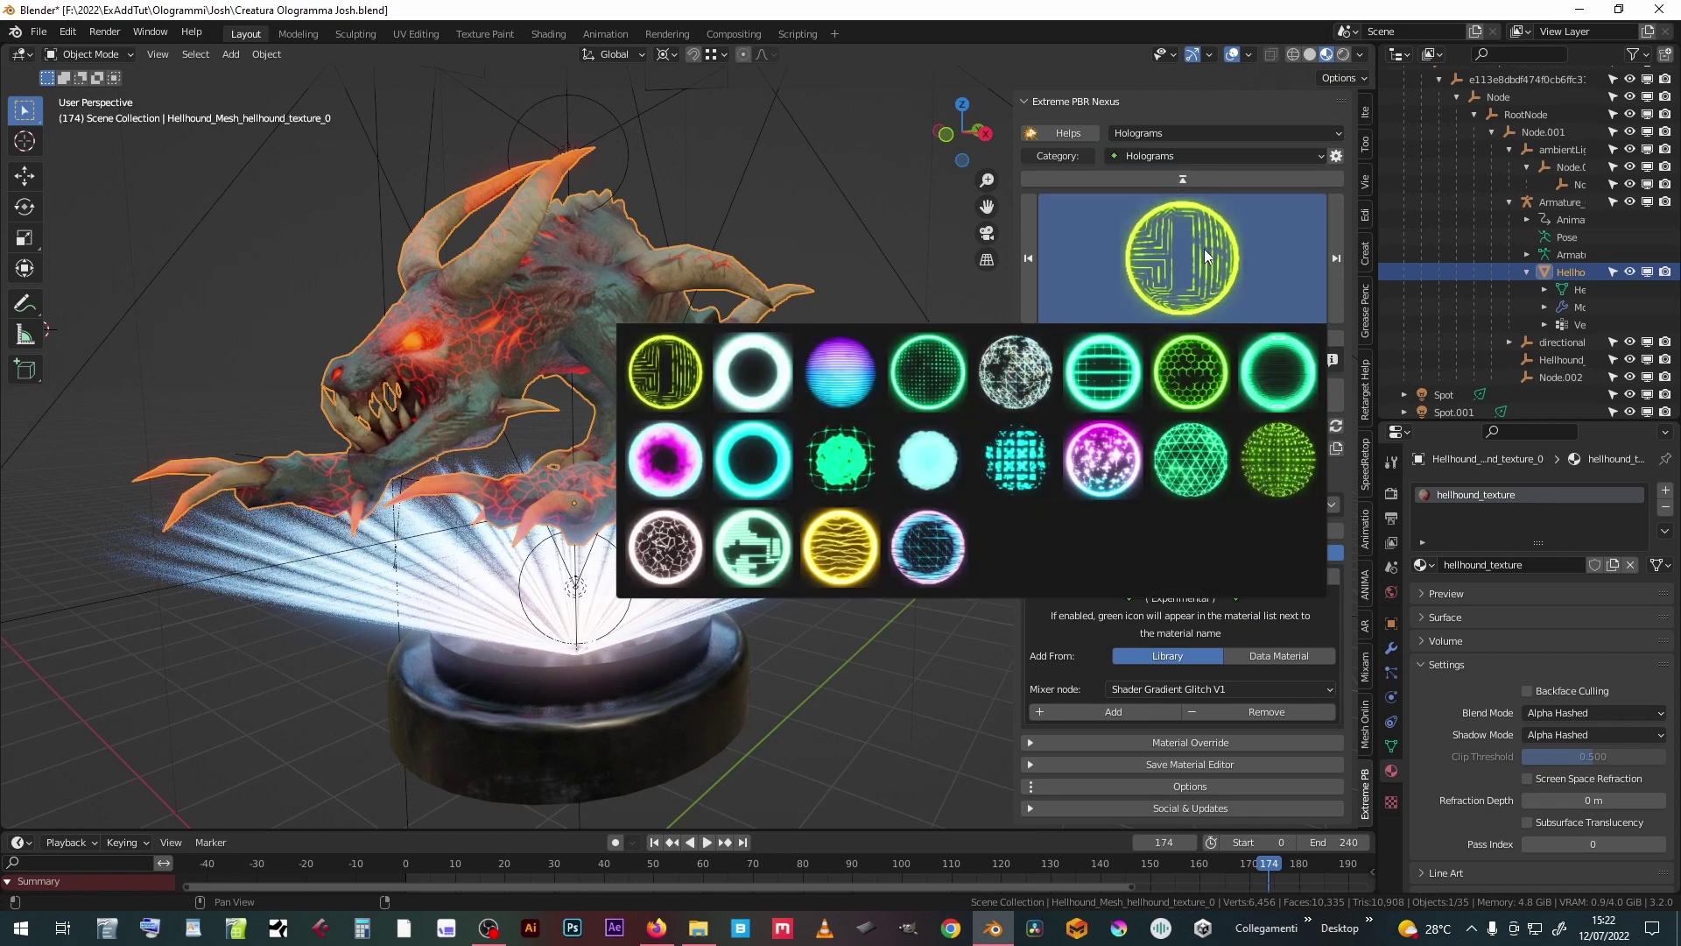
left_click(1193, 371)
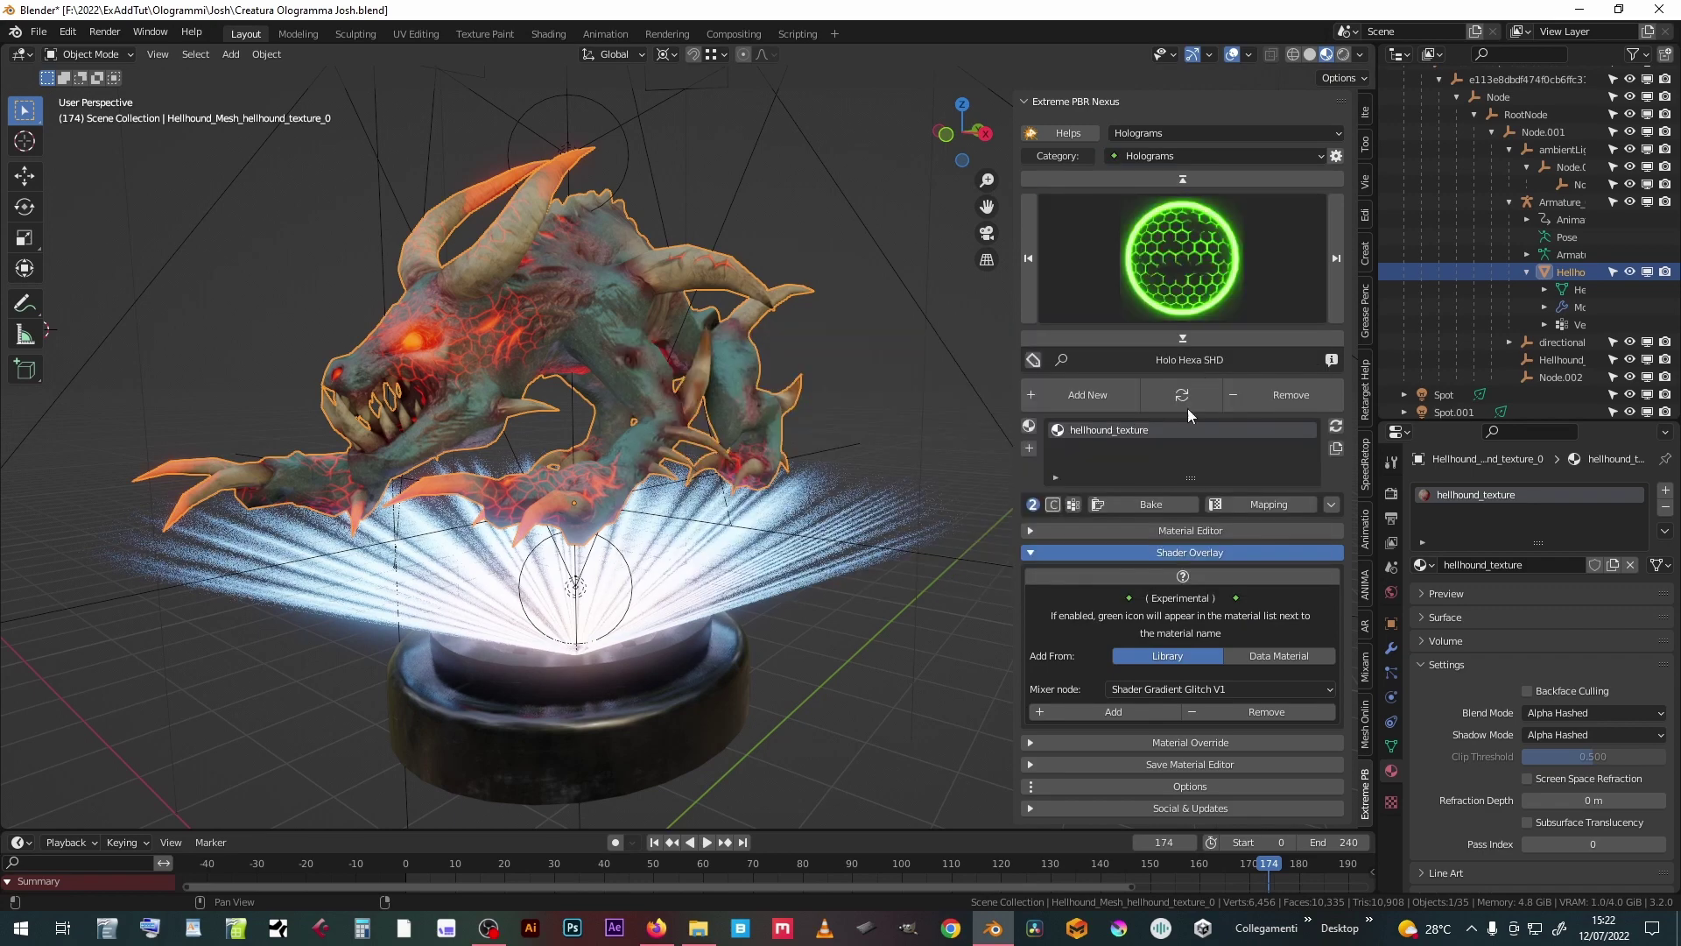
left_click(1110, 711)
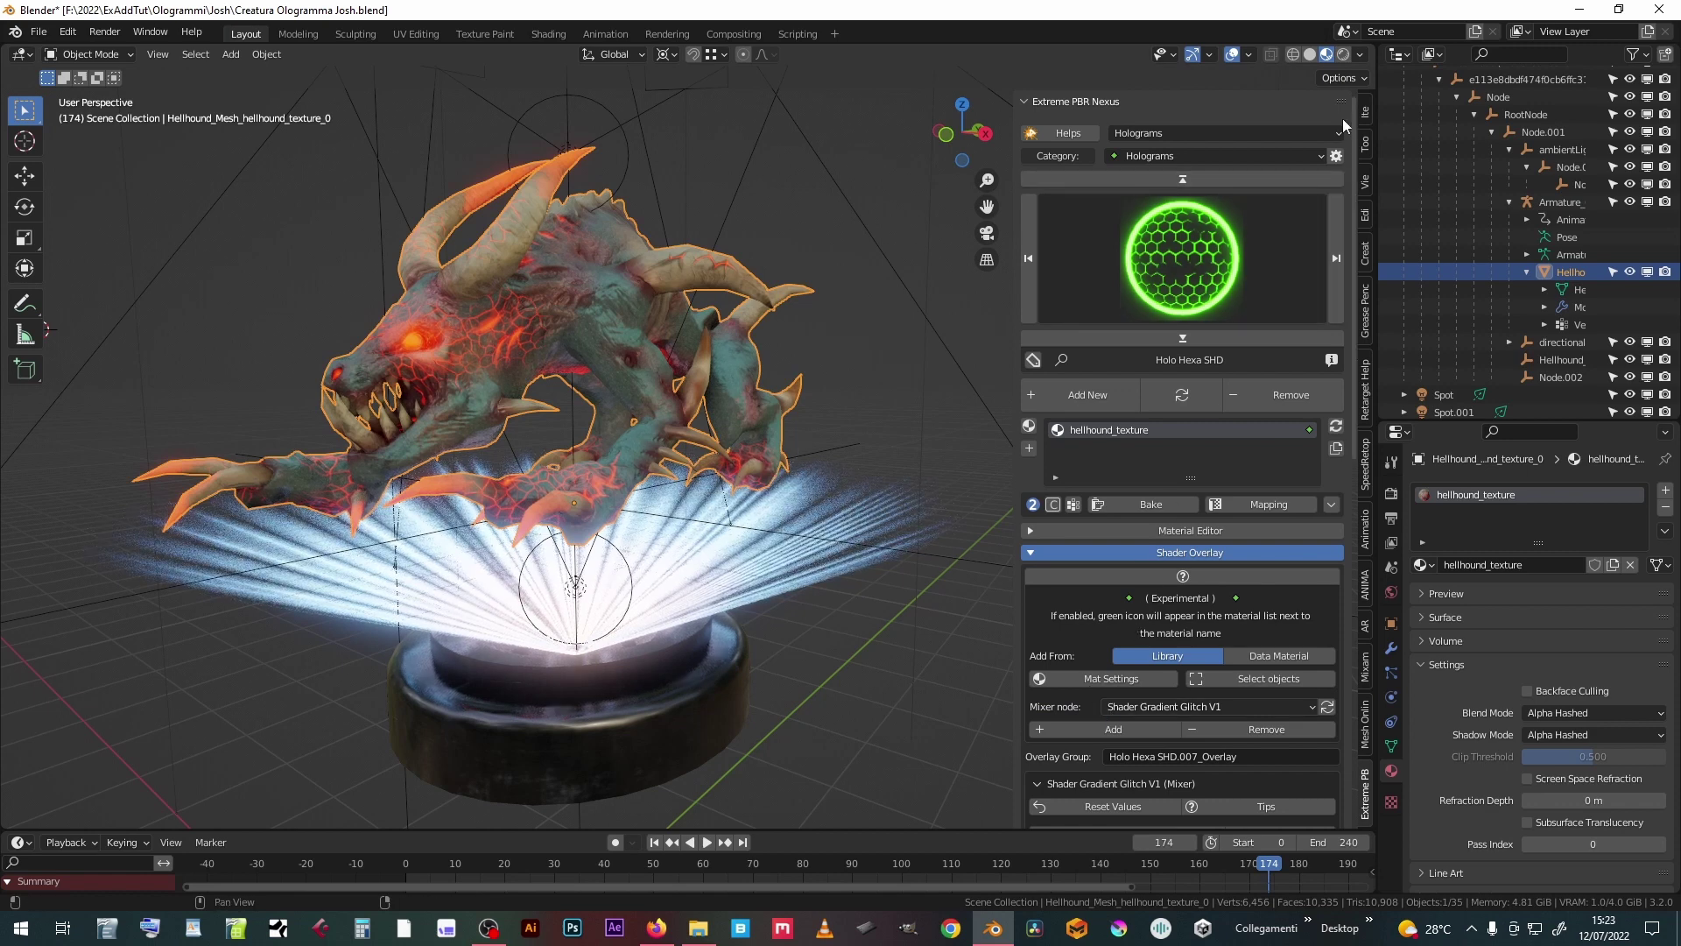
- Turn off the glitch option in the hellhound overlay's Shader Gradient Glitch V1 mixer
scroll(1130, 664, "down", 5)
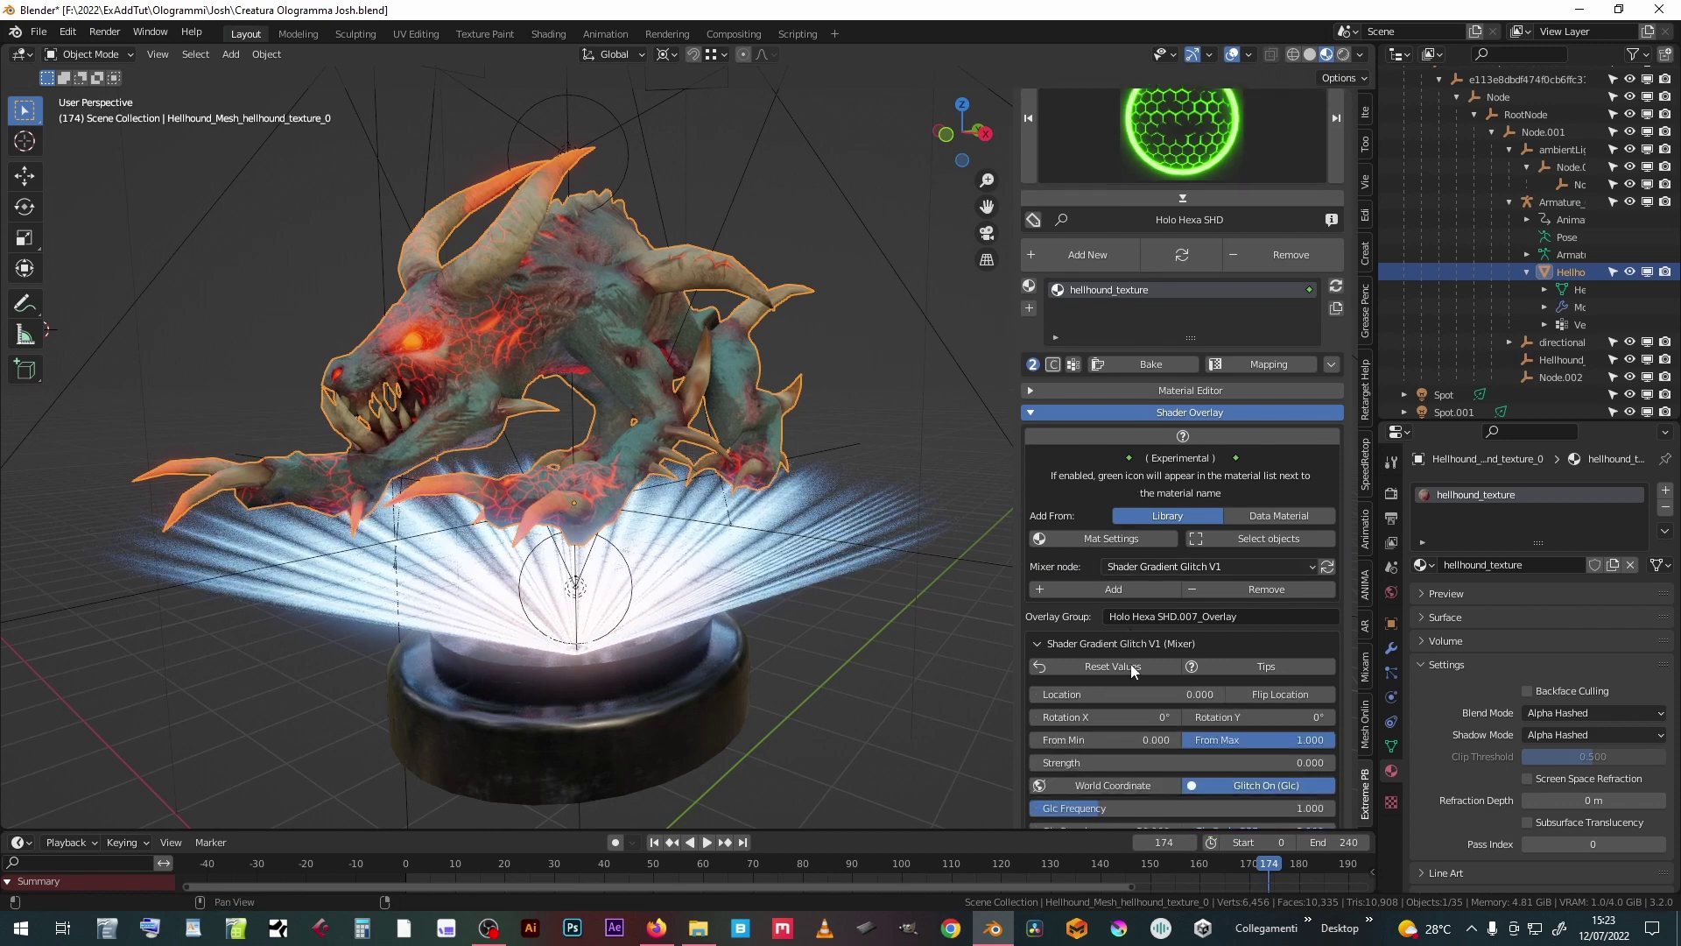
scroll(1130, 664, "down", 1)
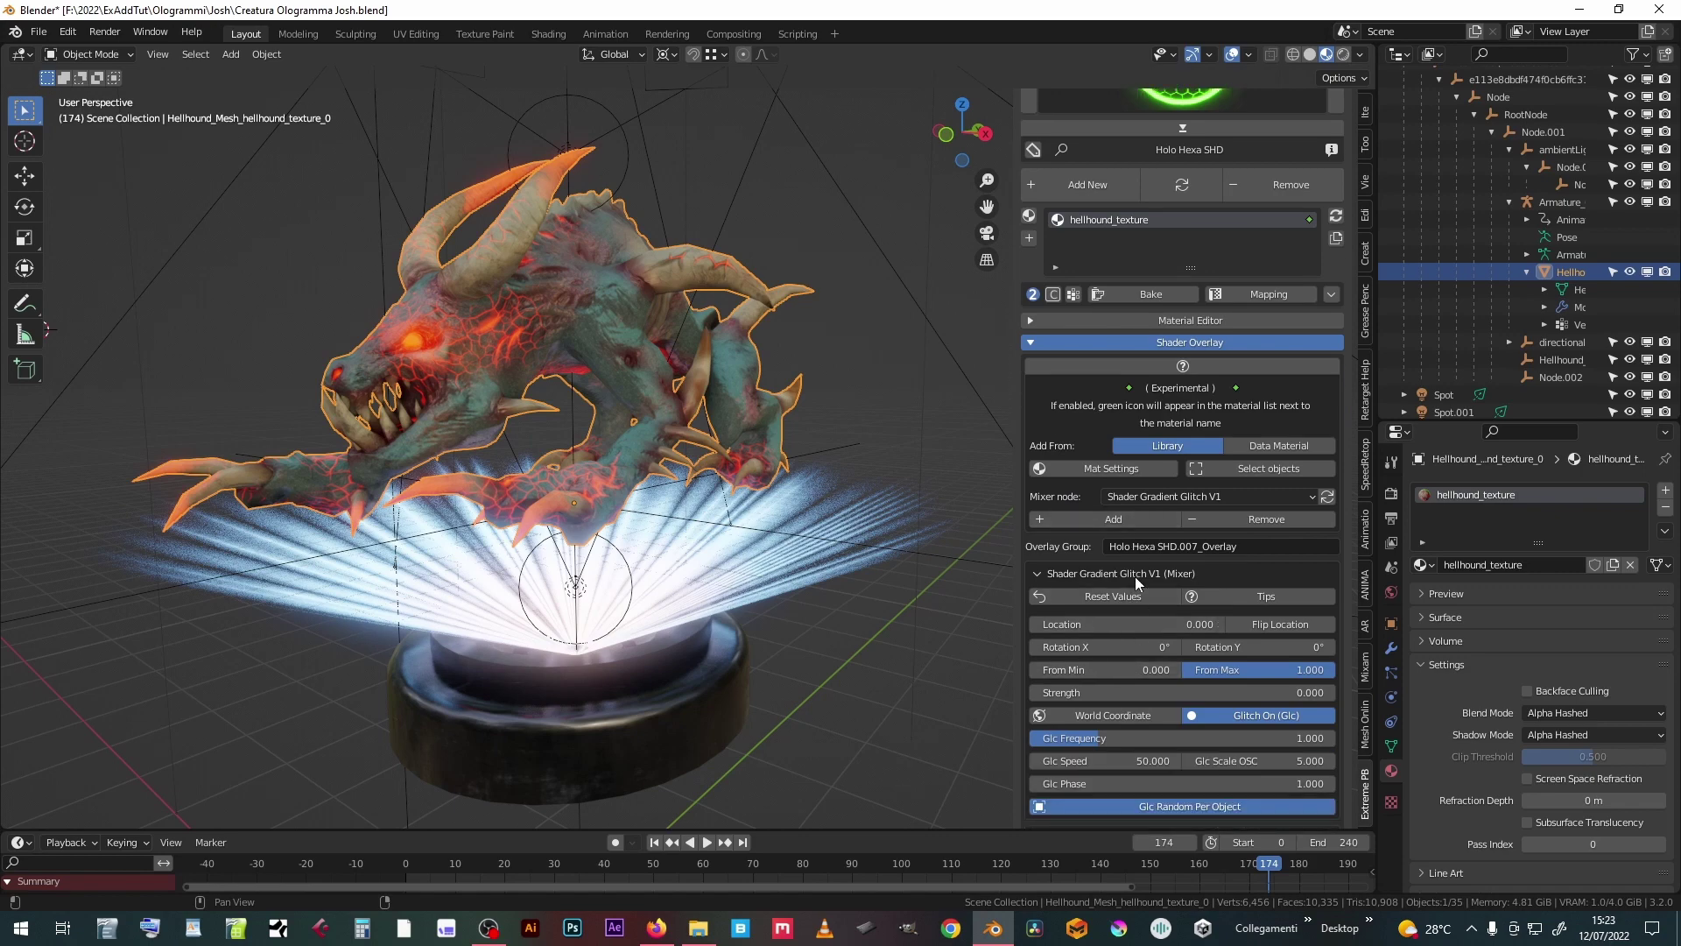
left_click(1297, 716)
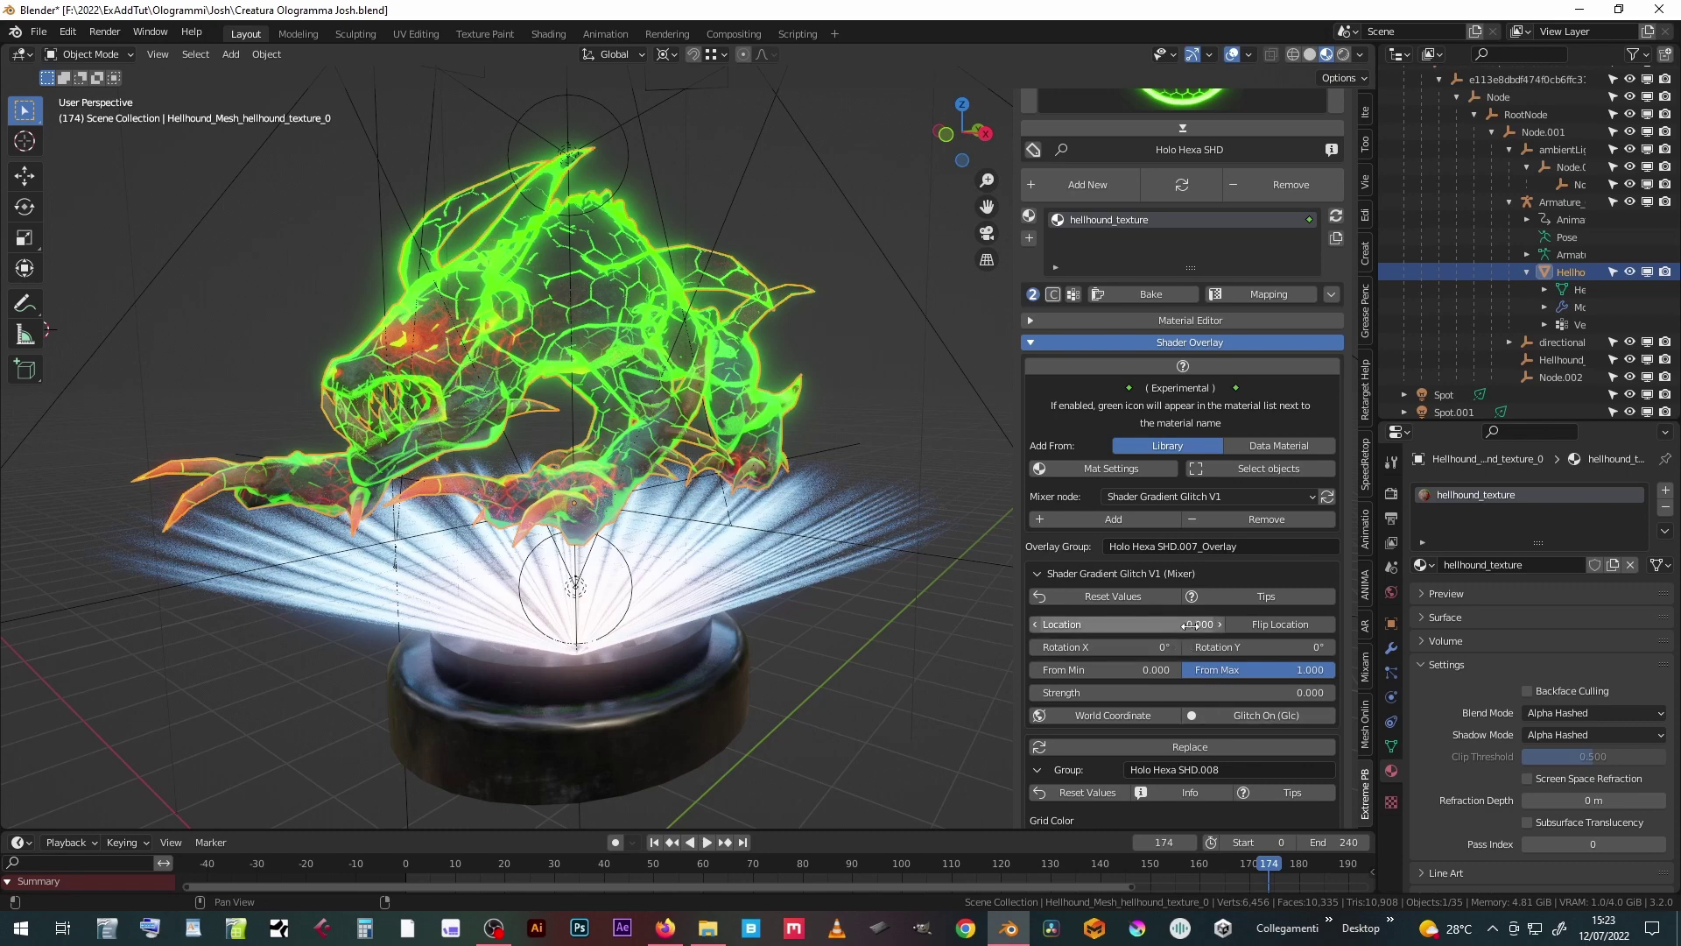
- Shift the overlay gradient's Location up to 0.700 and back down to 0.500
left_click_drag(1220, 625, 1196, 627)
left_click(1220, 625)
left_click(1220, 625)
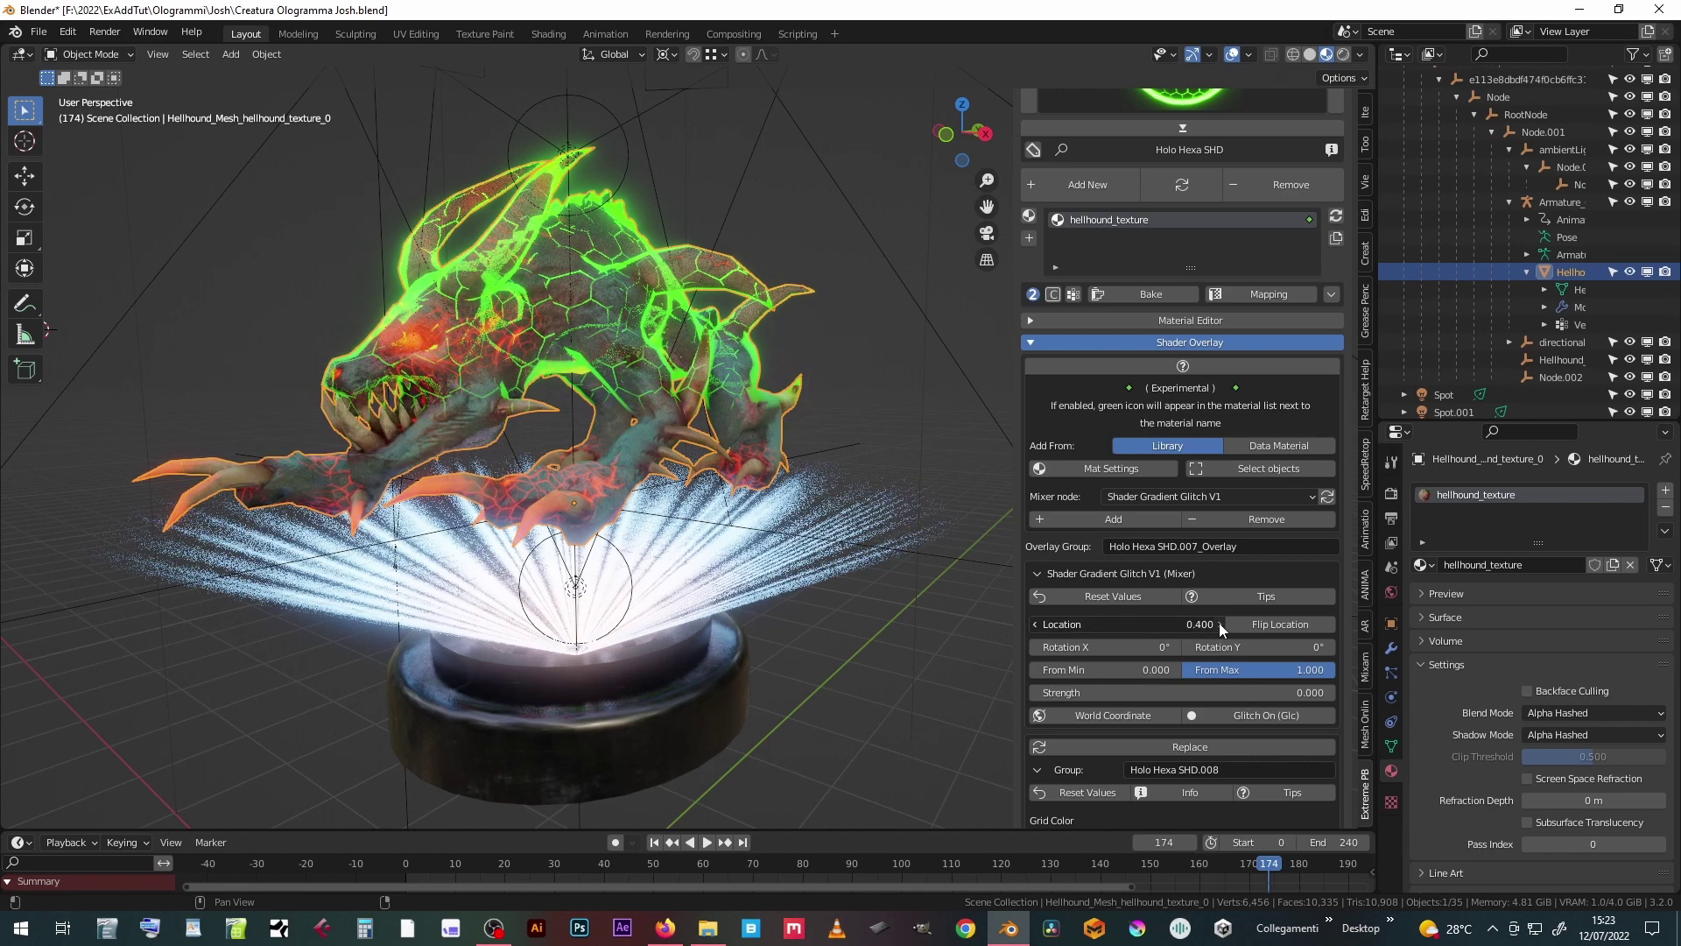
left_click(1219, 625)
left_click(1219, 626)
left_click(1220, 626)
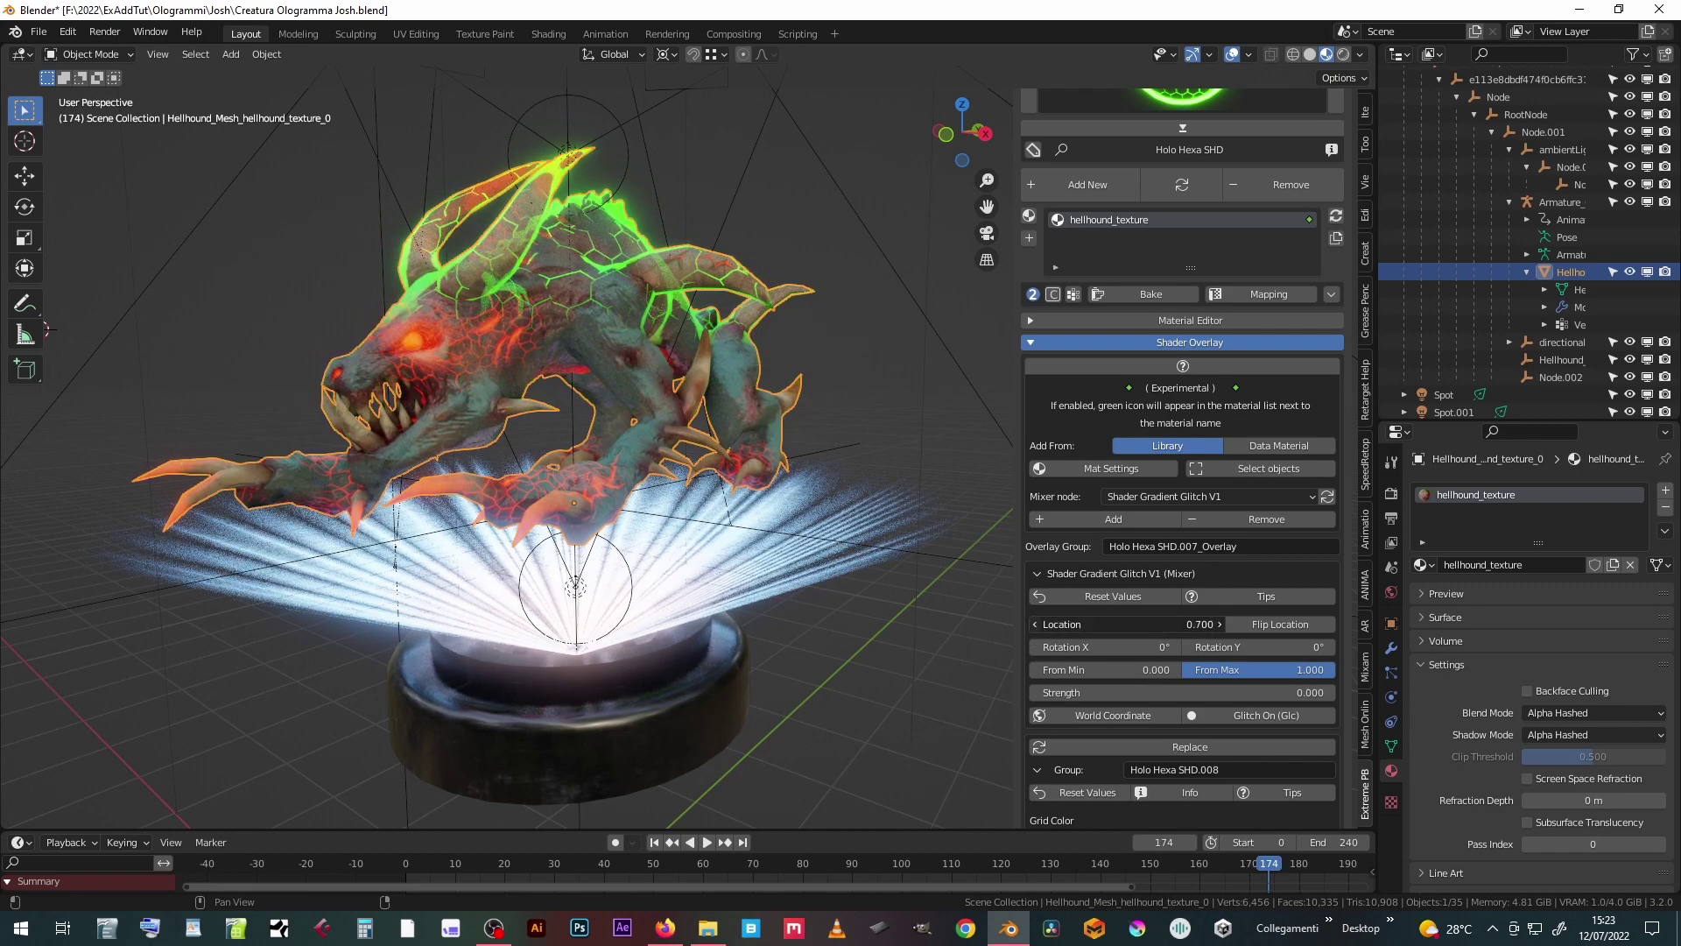
left_click(1035, 627)
left_click(1035, 627)
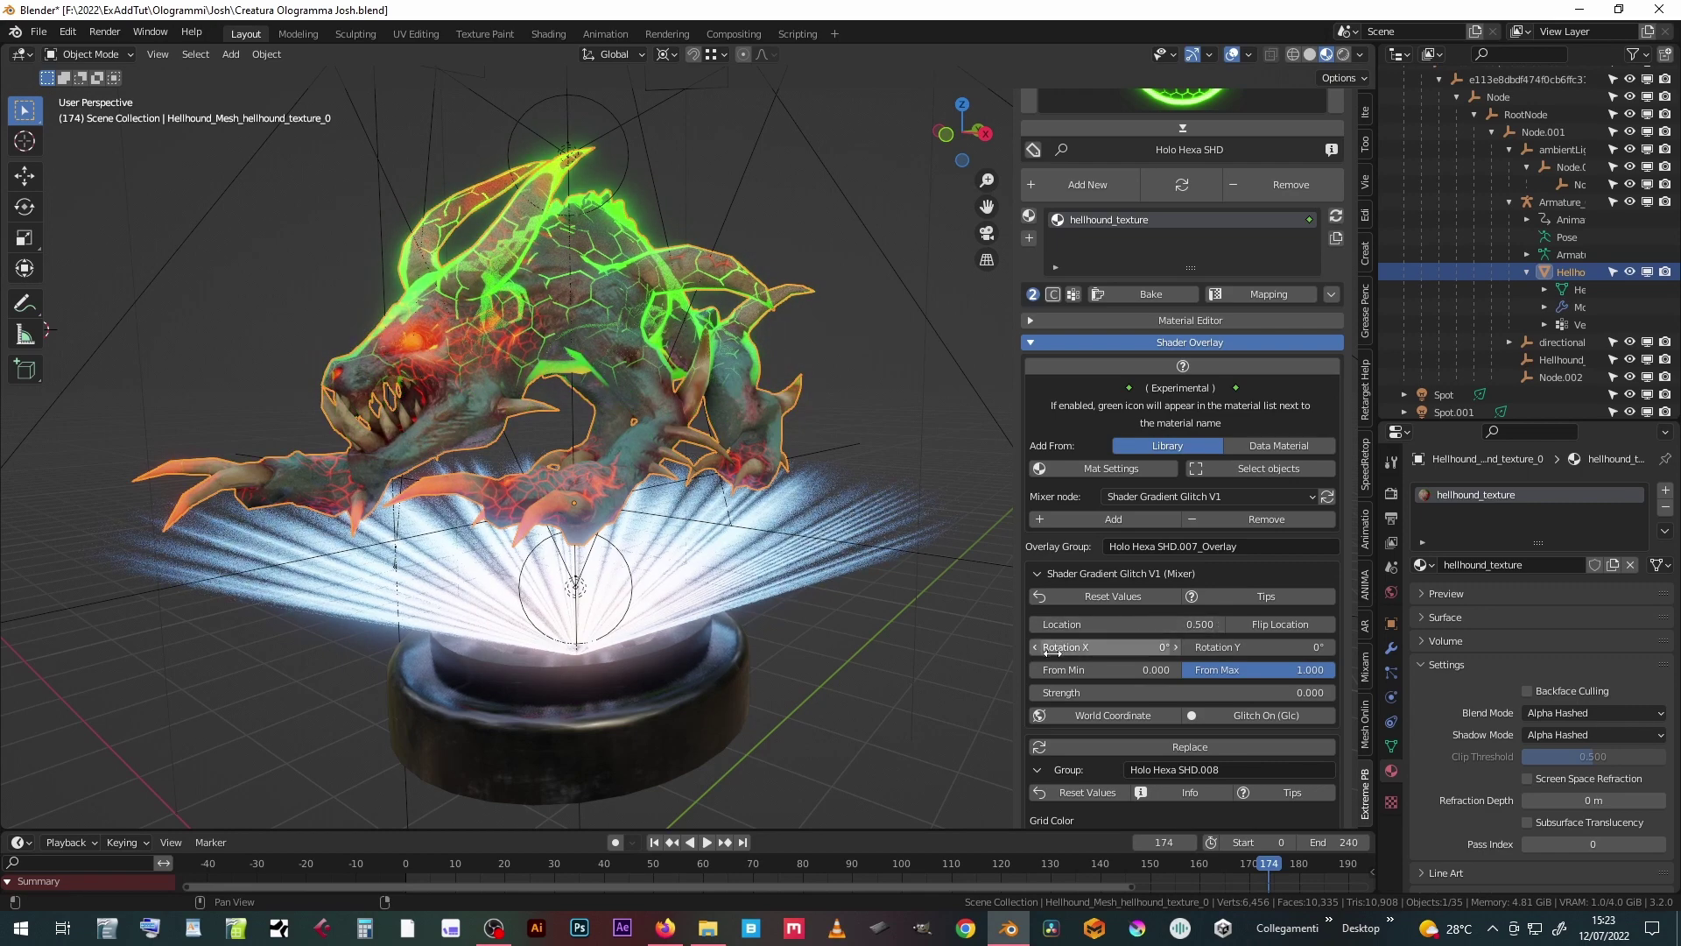
- Narrow the overlay gradient to From Min 0.160 and From Max 0.307, and lower its Location to -0.200
left_click_drag(1085, 669, 1115, 670)
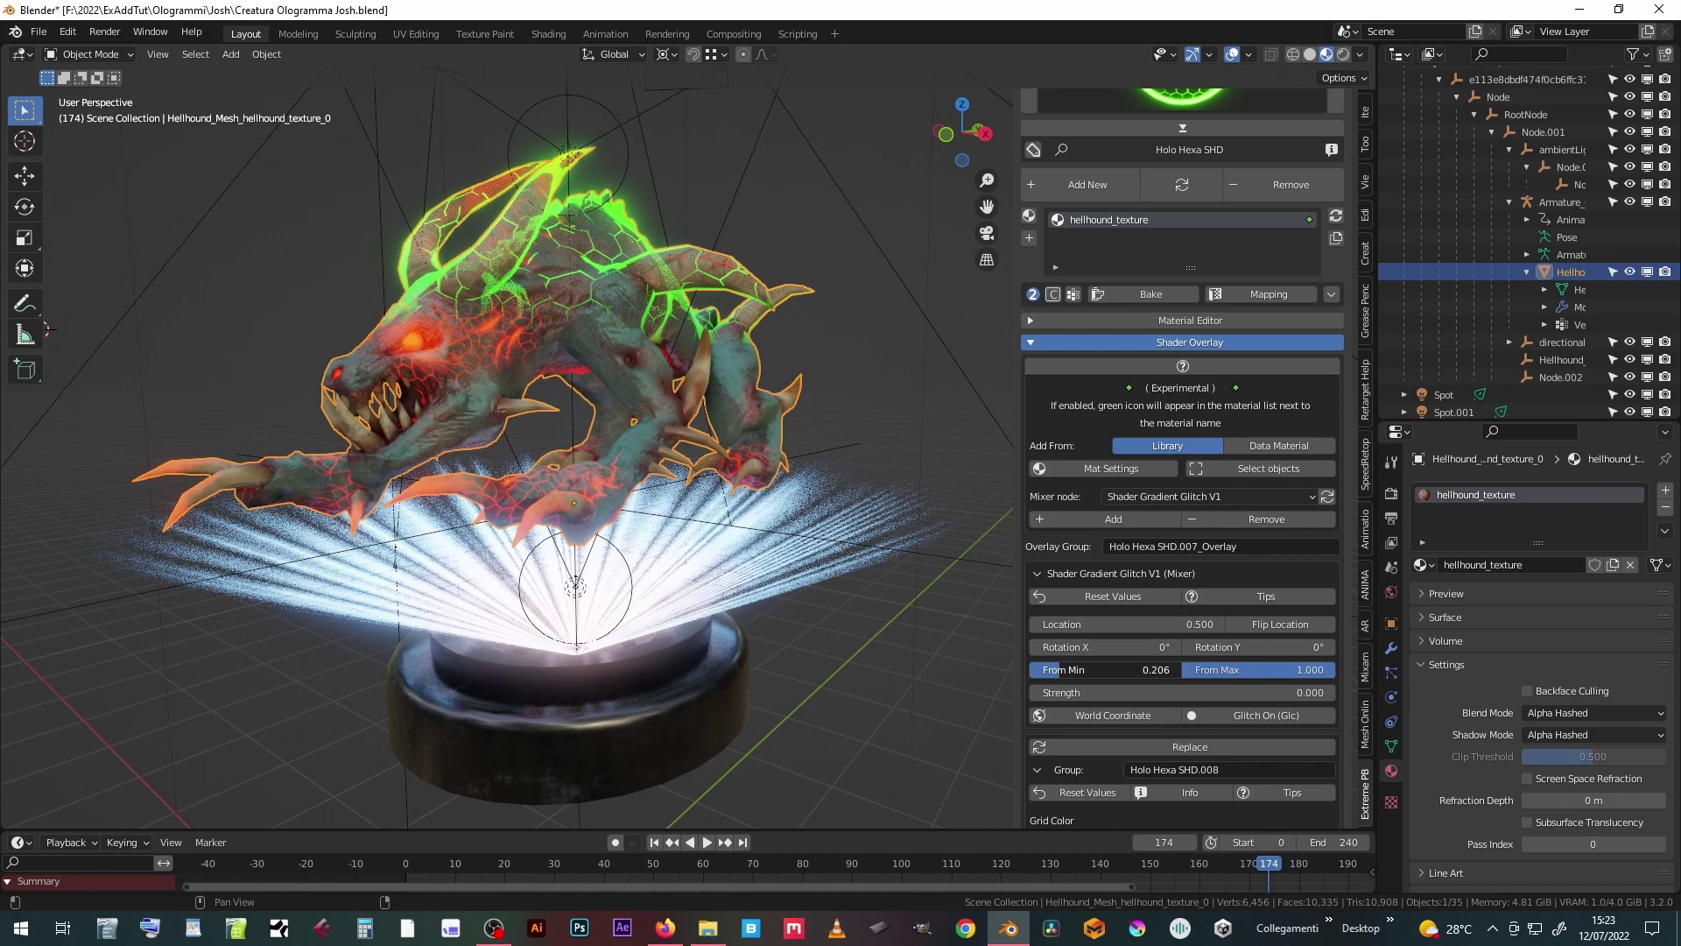
left_click_drag(1330, 679, 1038, 627)
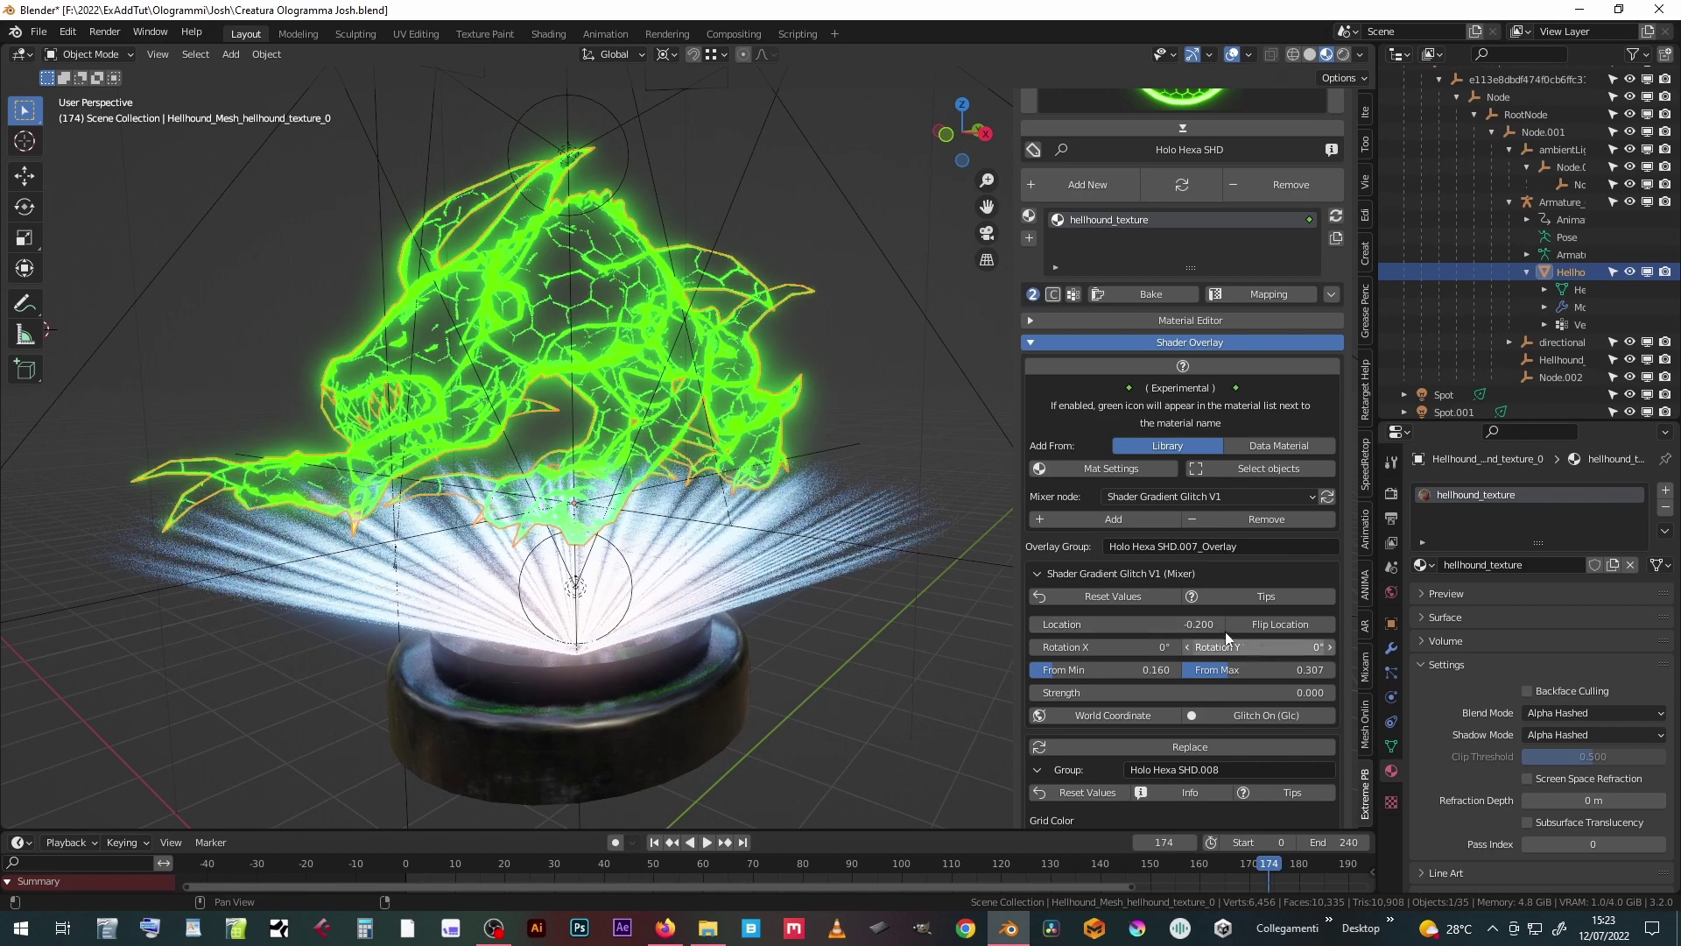
- Try tilting the overlay gradient with Rotation X at -58.4° and Rotation Y at -213.3°, with Location at 0 and Flip Location on
left_click_drag(1218, 622, 1077, 647)
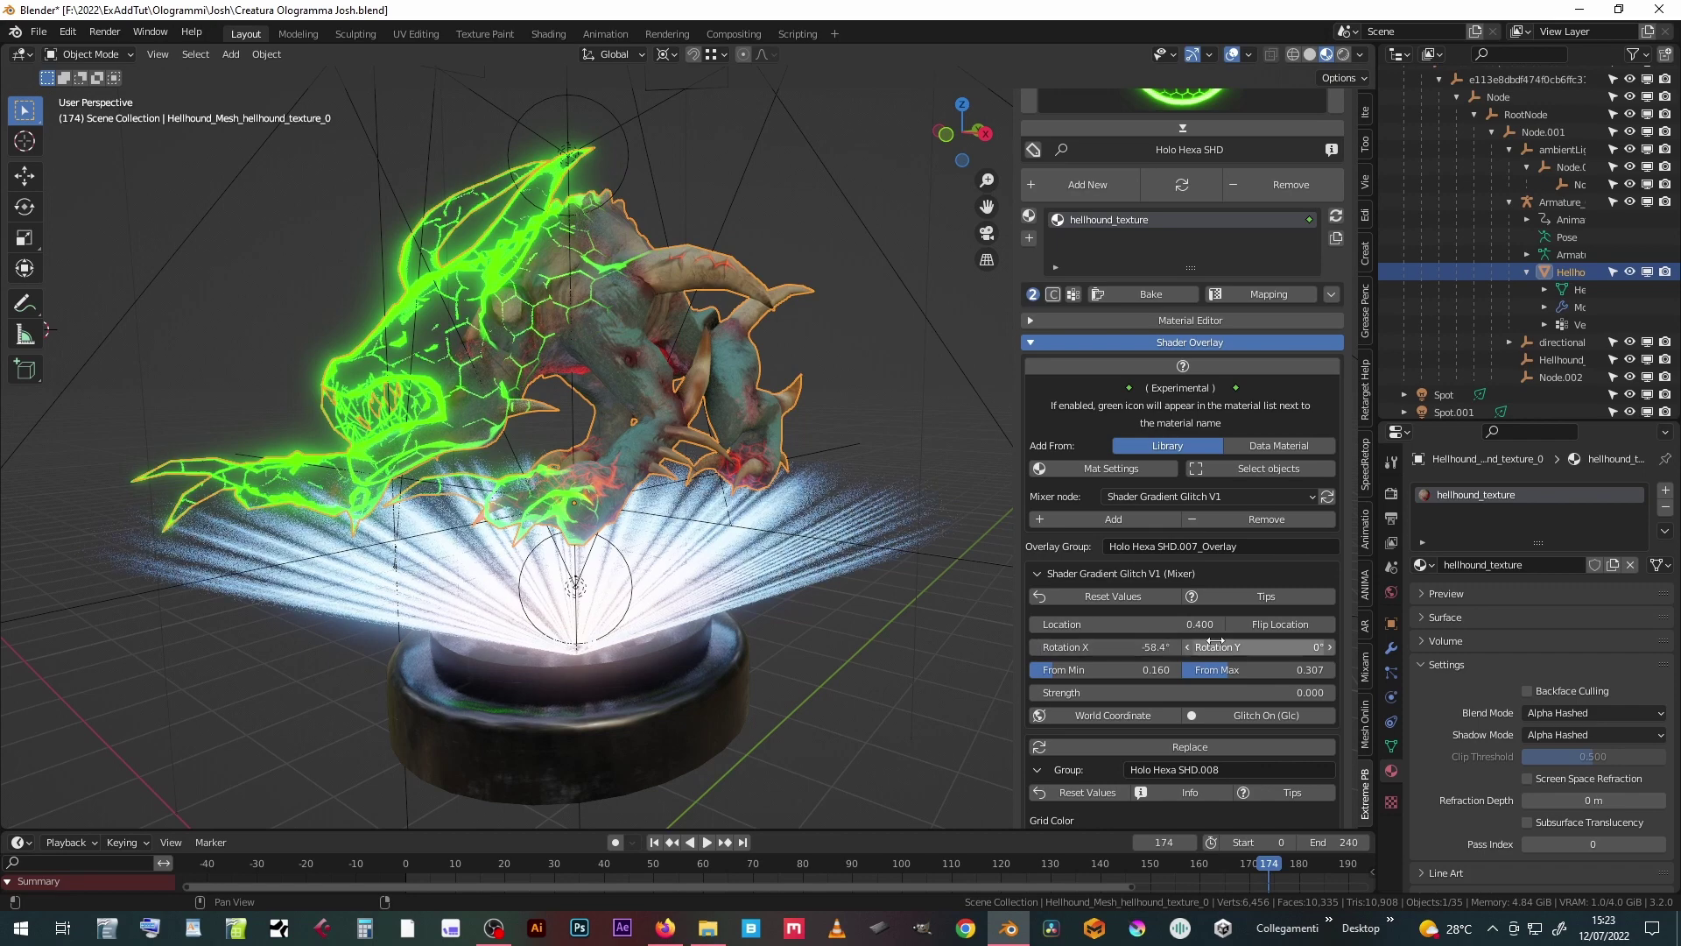
left_click_drag(1191, 624, 1095, 624)
mouse_move(1291, 646)
left_mouse_down()
mouse_move(1182, 647)
mouse_move(1302, 638)
left_mouse_up()
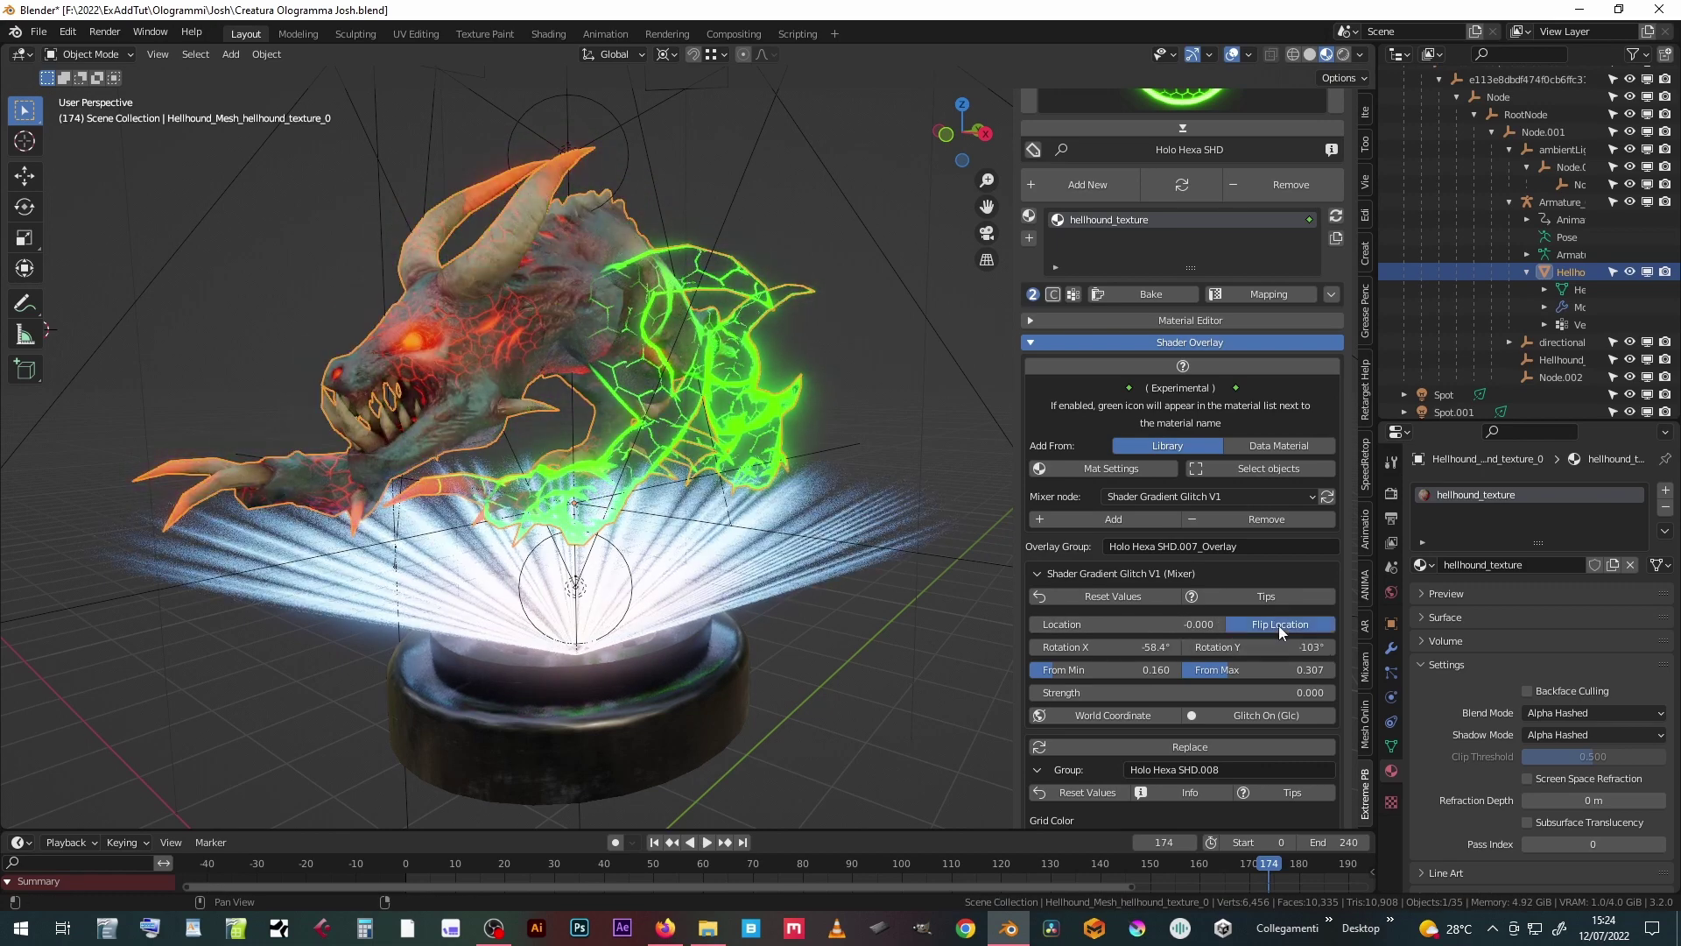
left_click(1283, 624)
mouse_move(1285, 646)
left_mouse_down()
mouse_move(1213, 646)
mouse_move(1286, 653)
left_mouse_up()
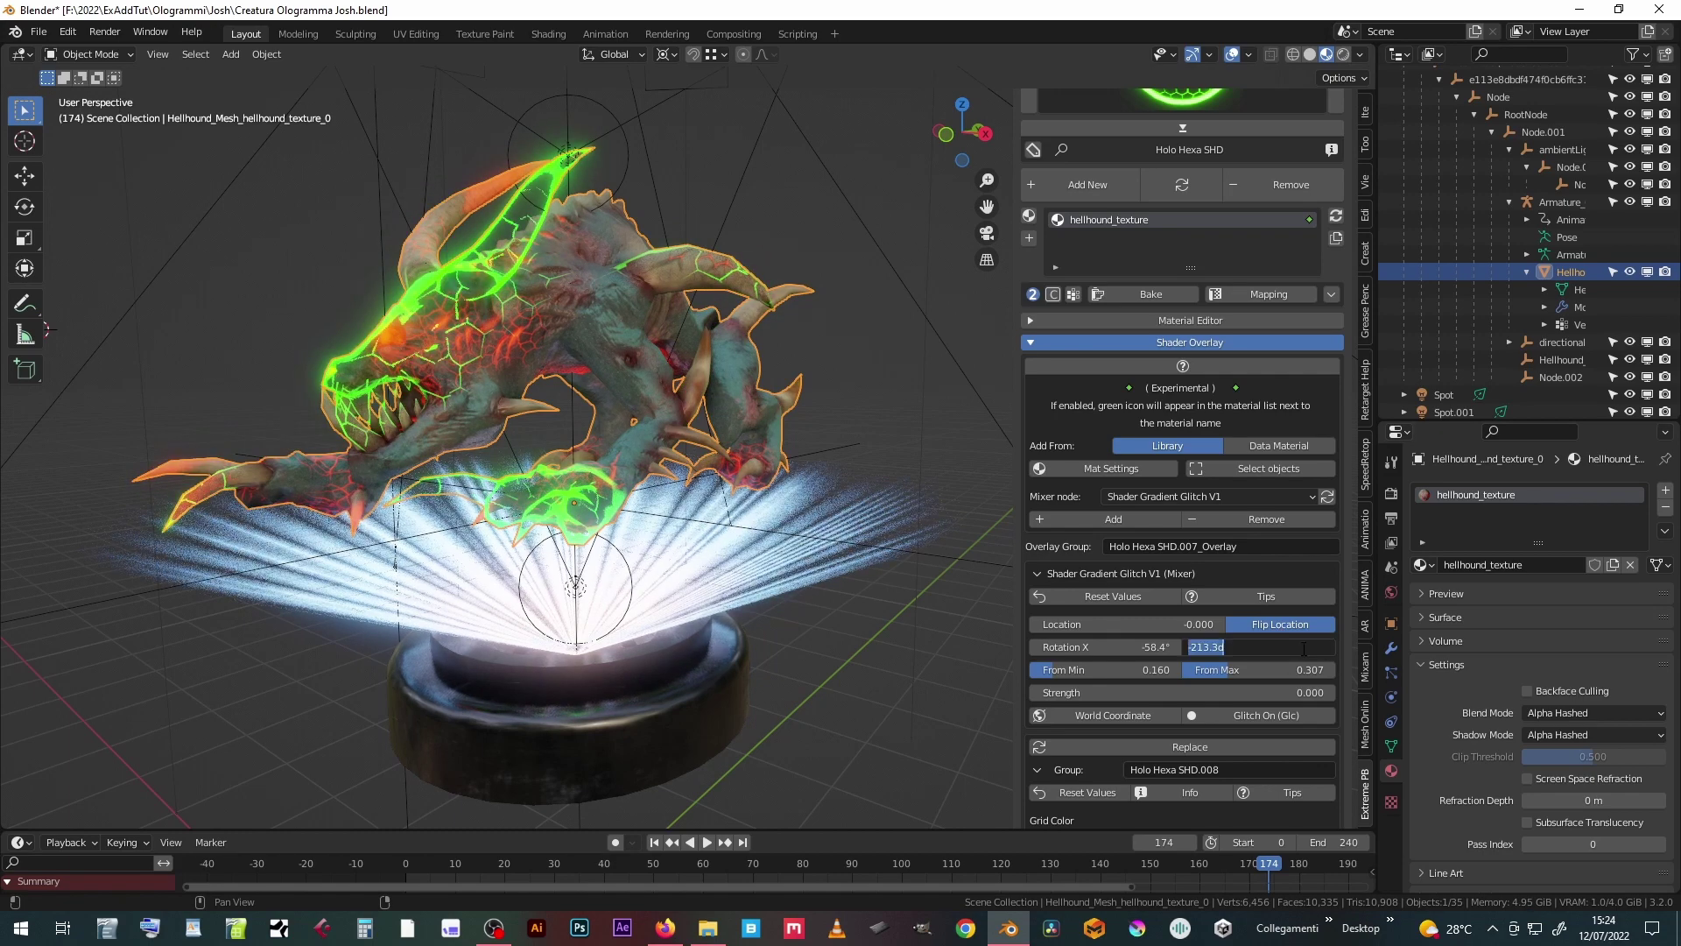
- Reset the overlay gradient's Rotation X and Rotation Y to 0° and turn off Flip Location
key("Return")
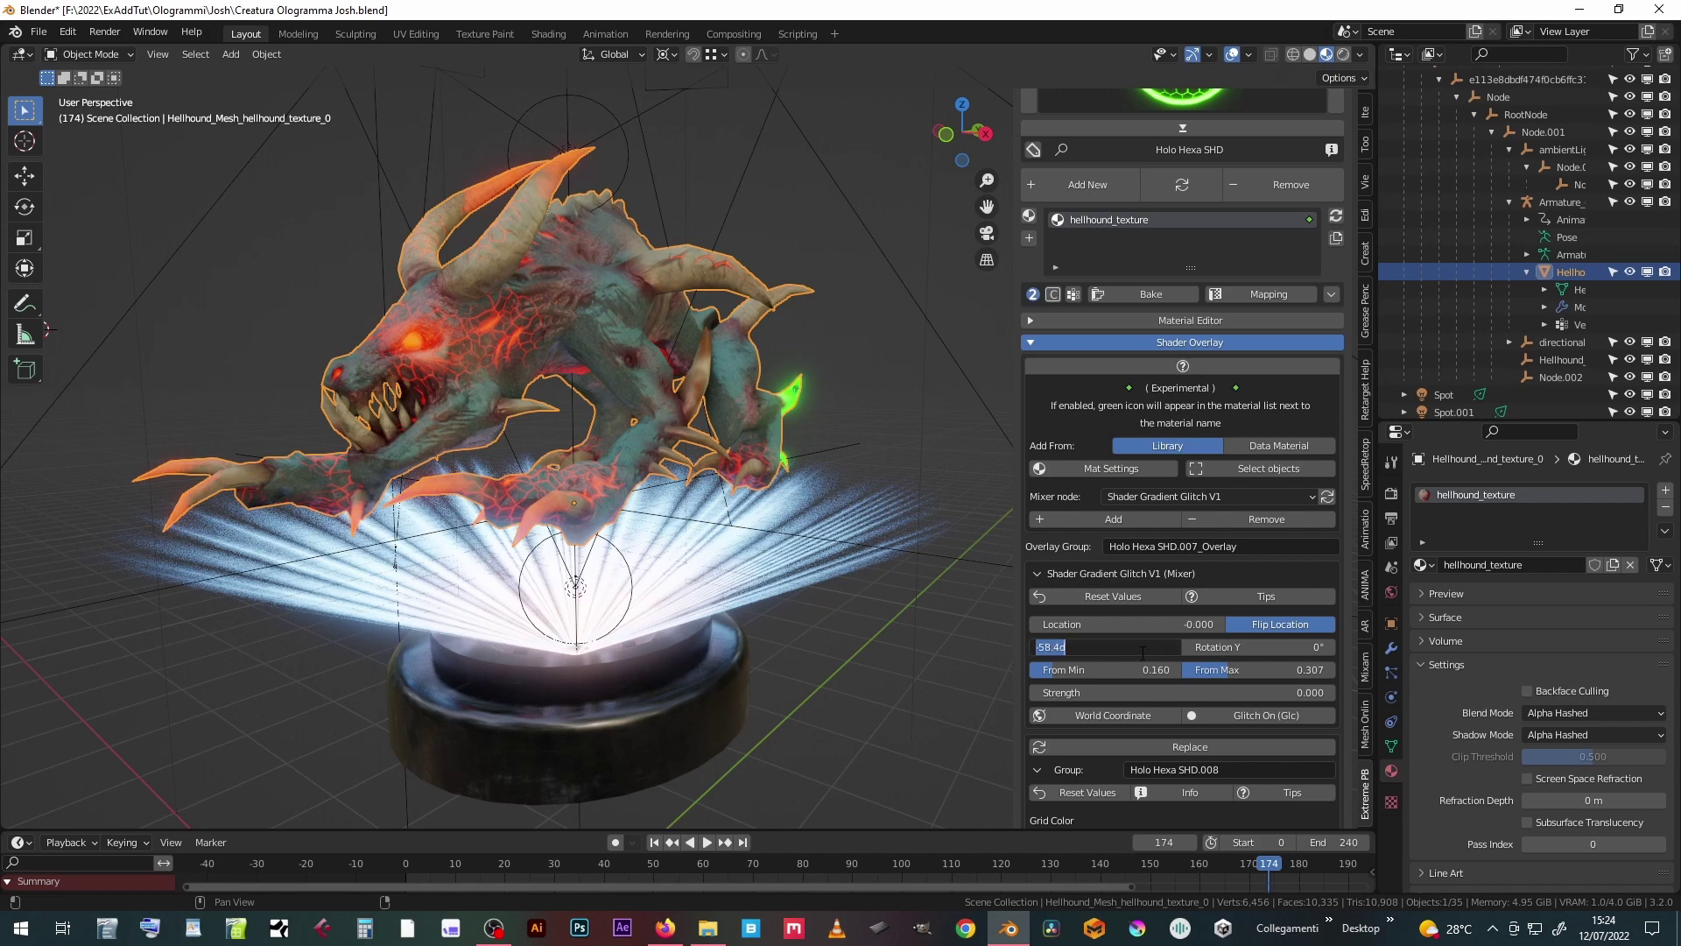
type("0")
key("Return")
left_click(1307, 627)
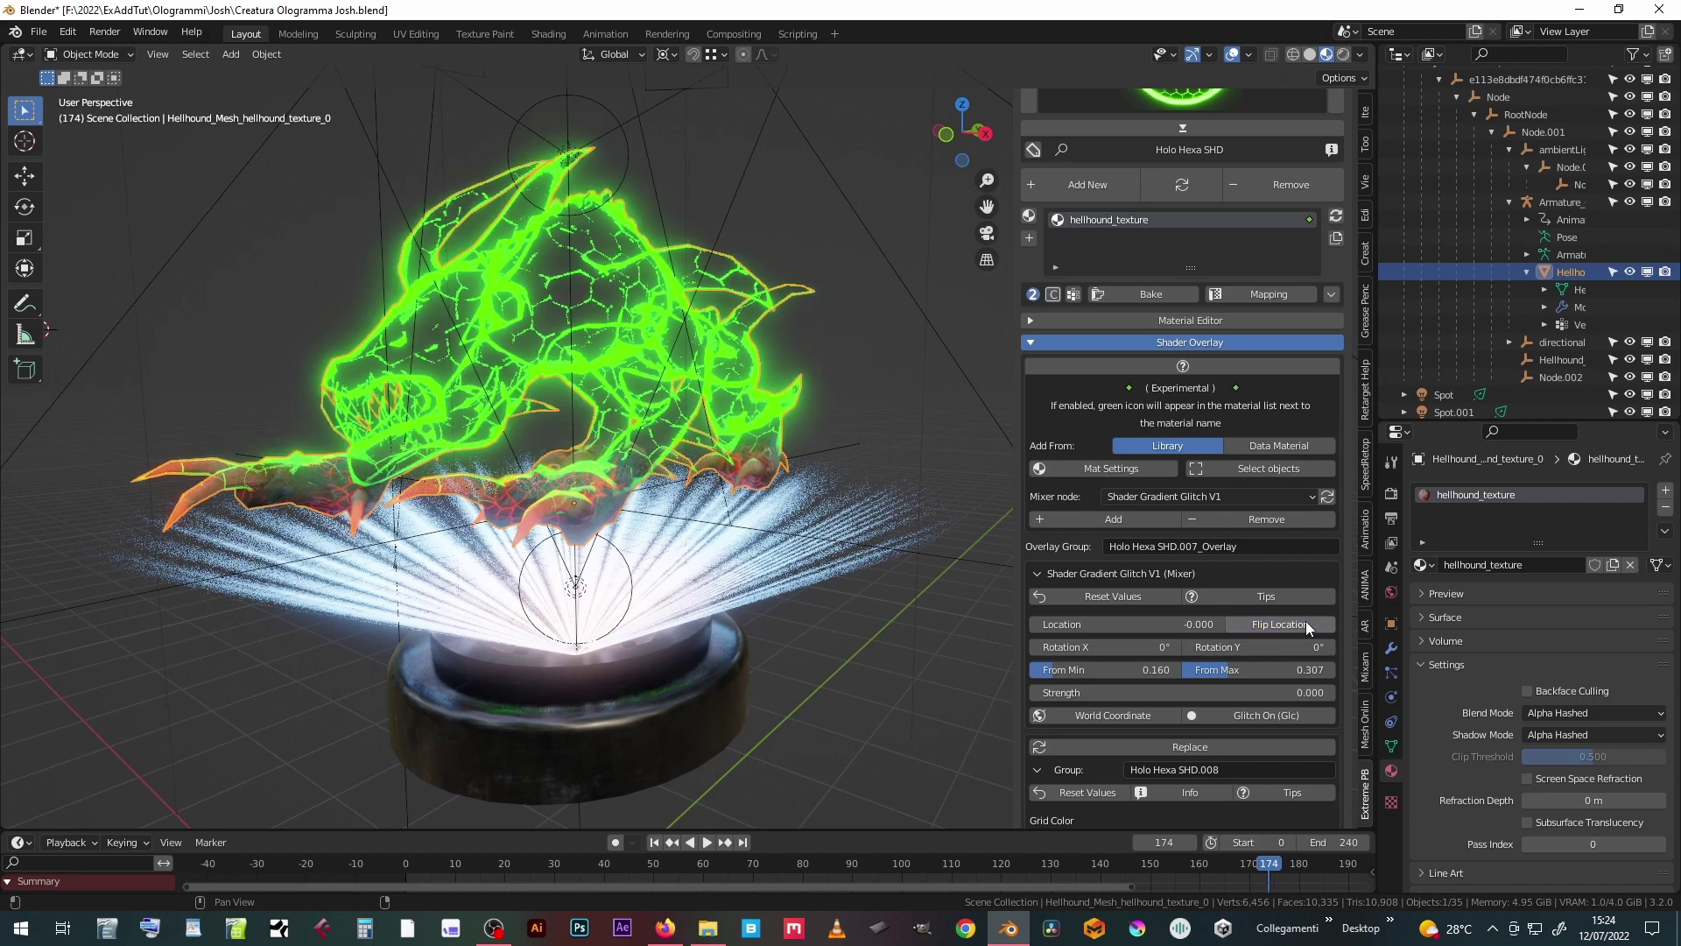
- Test Flip Location on and off at different Location values, leaving it off with Location set to 0.300
left_click(1220, 625)
left_click(1221, 625)
left_click(1221, 625)
left_click(1220, 626)
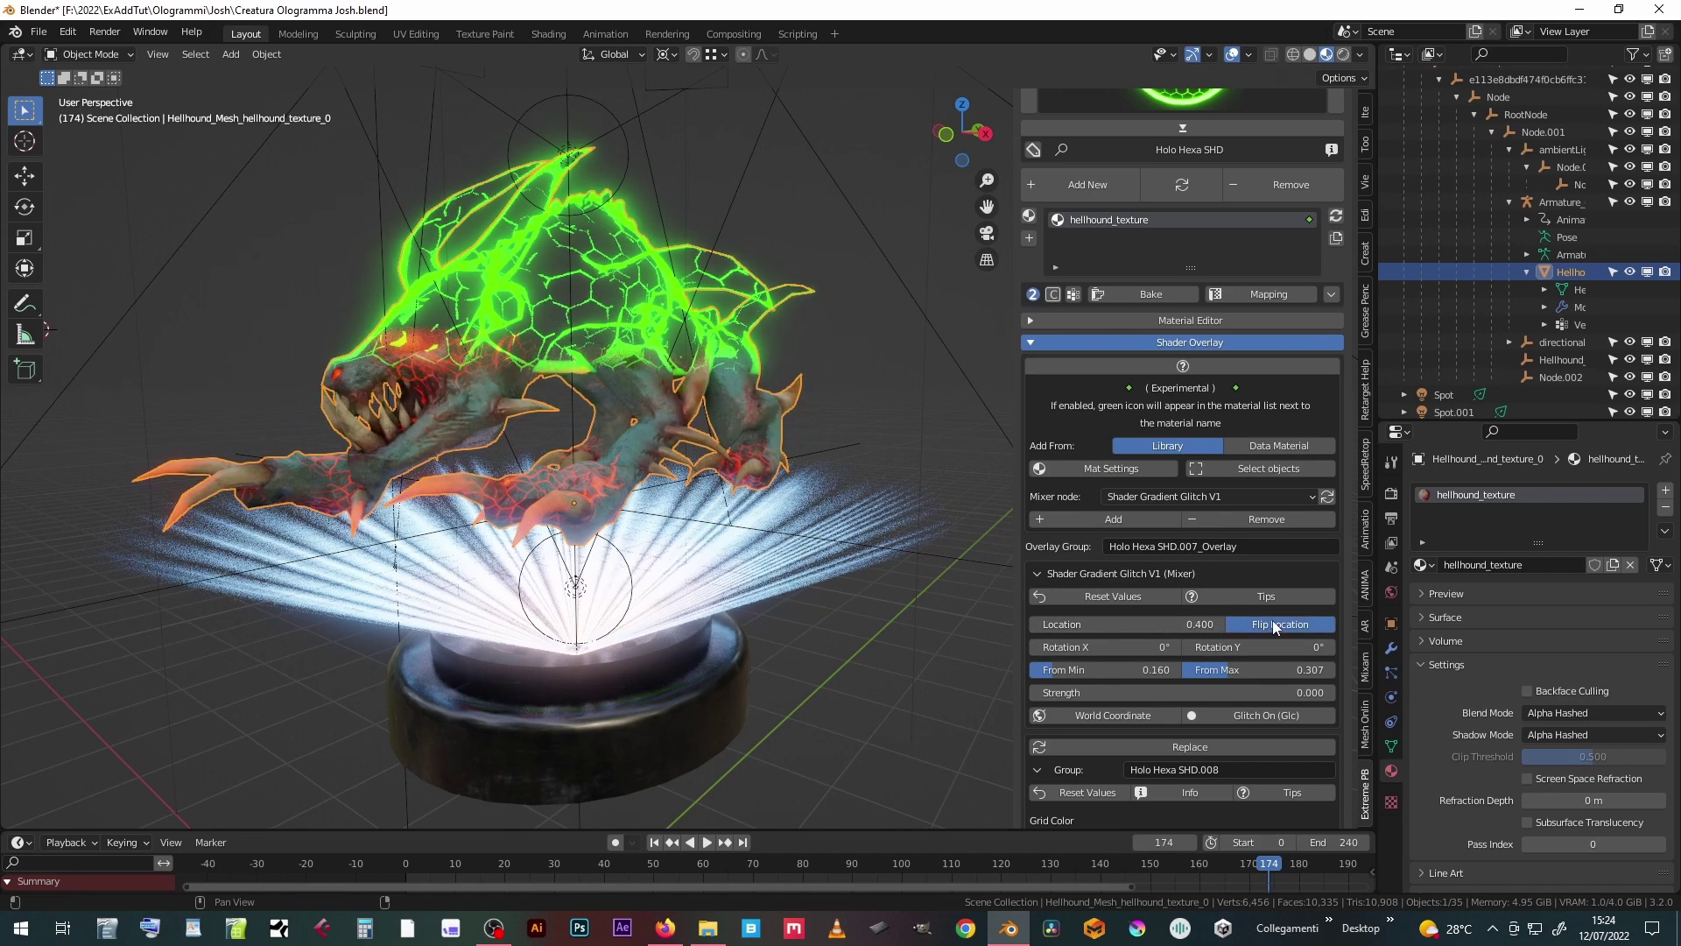
left_click(1276, 625)
mouse_move(1200, 623)
left_mouse_down()
mouse_move(1261, 623)
mouse_move(1221, 624)
left_mouse_up()
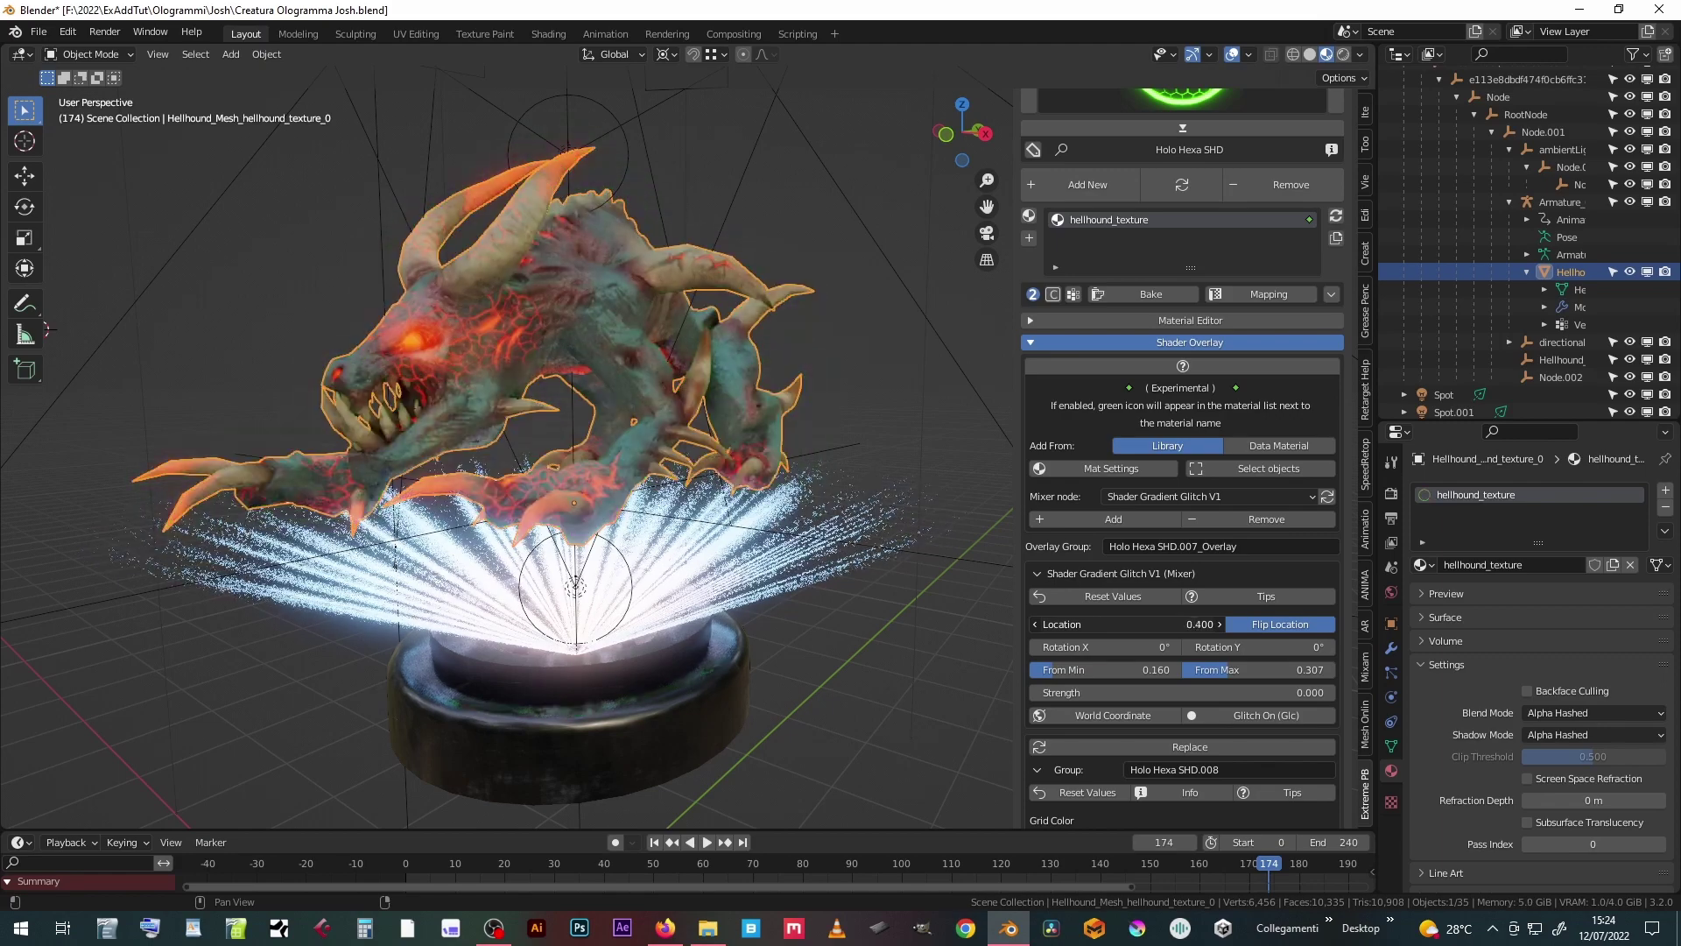
left_click(1258, 625)
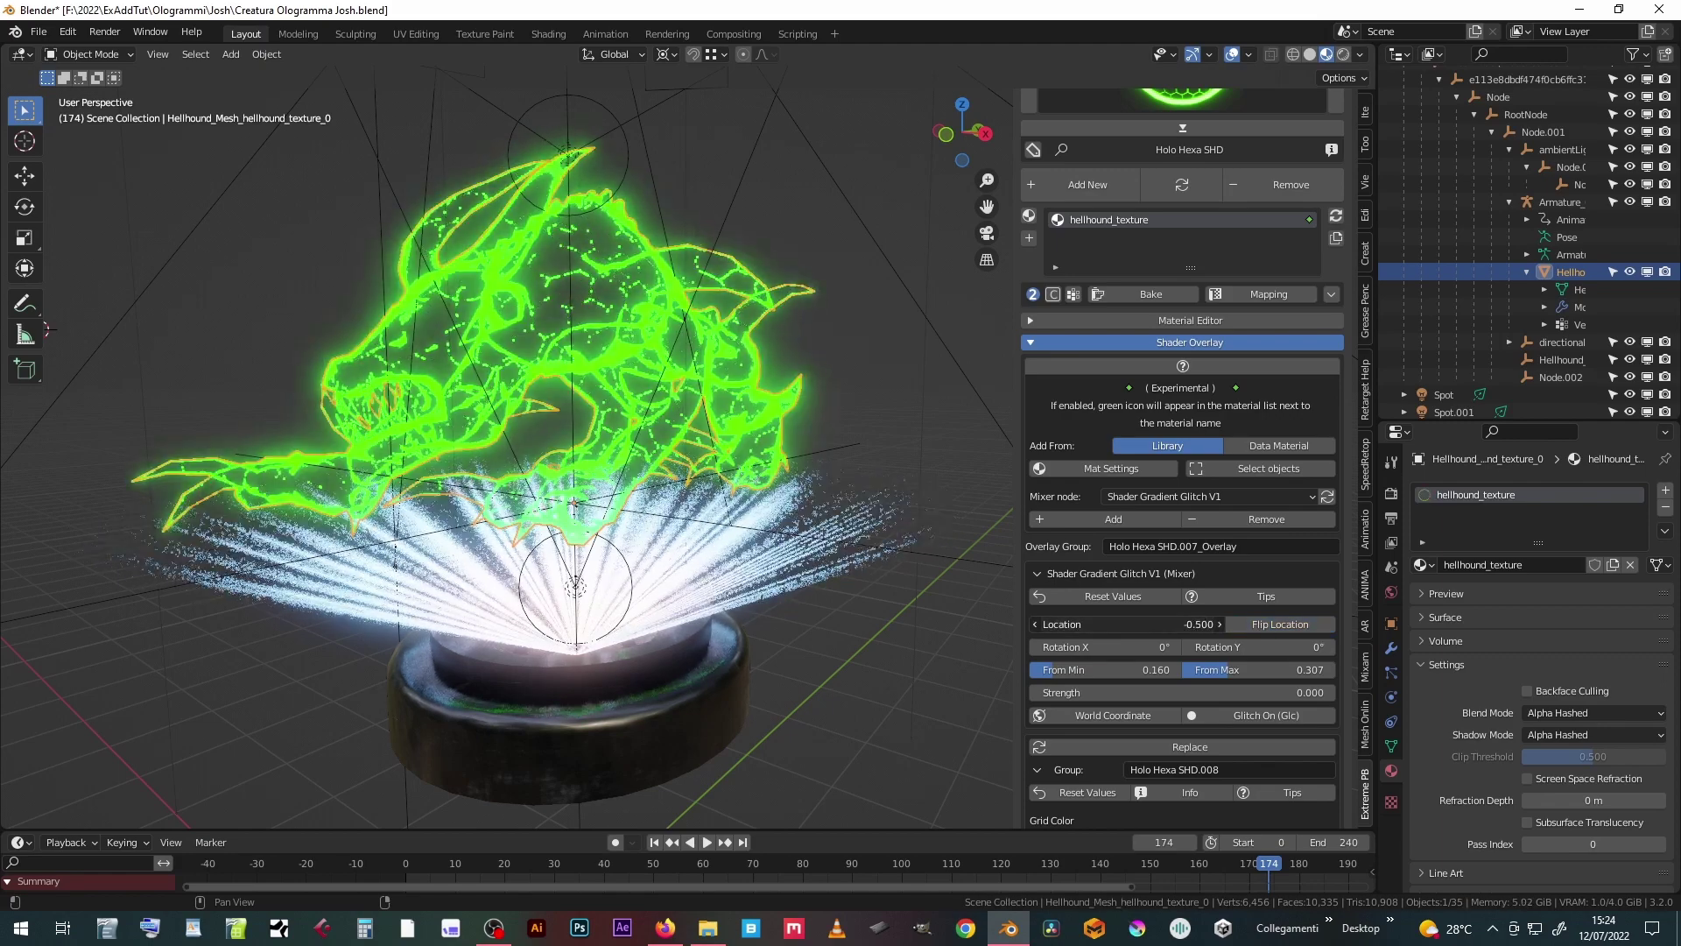
left_click_drag(1173, 623, 1112, 631)
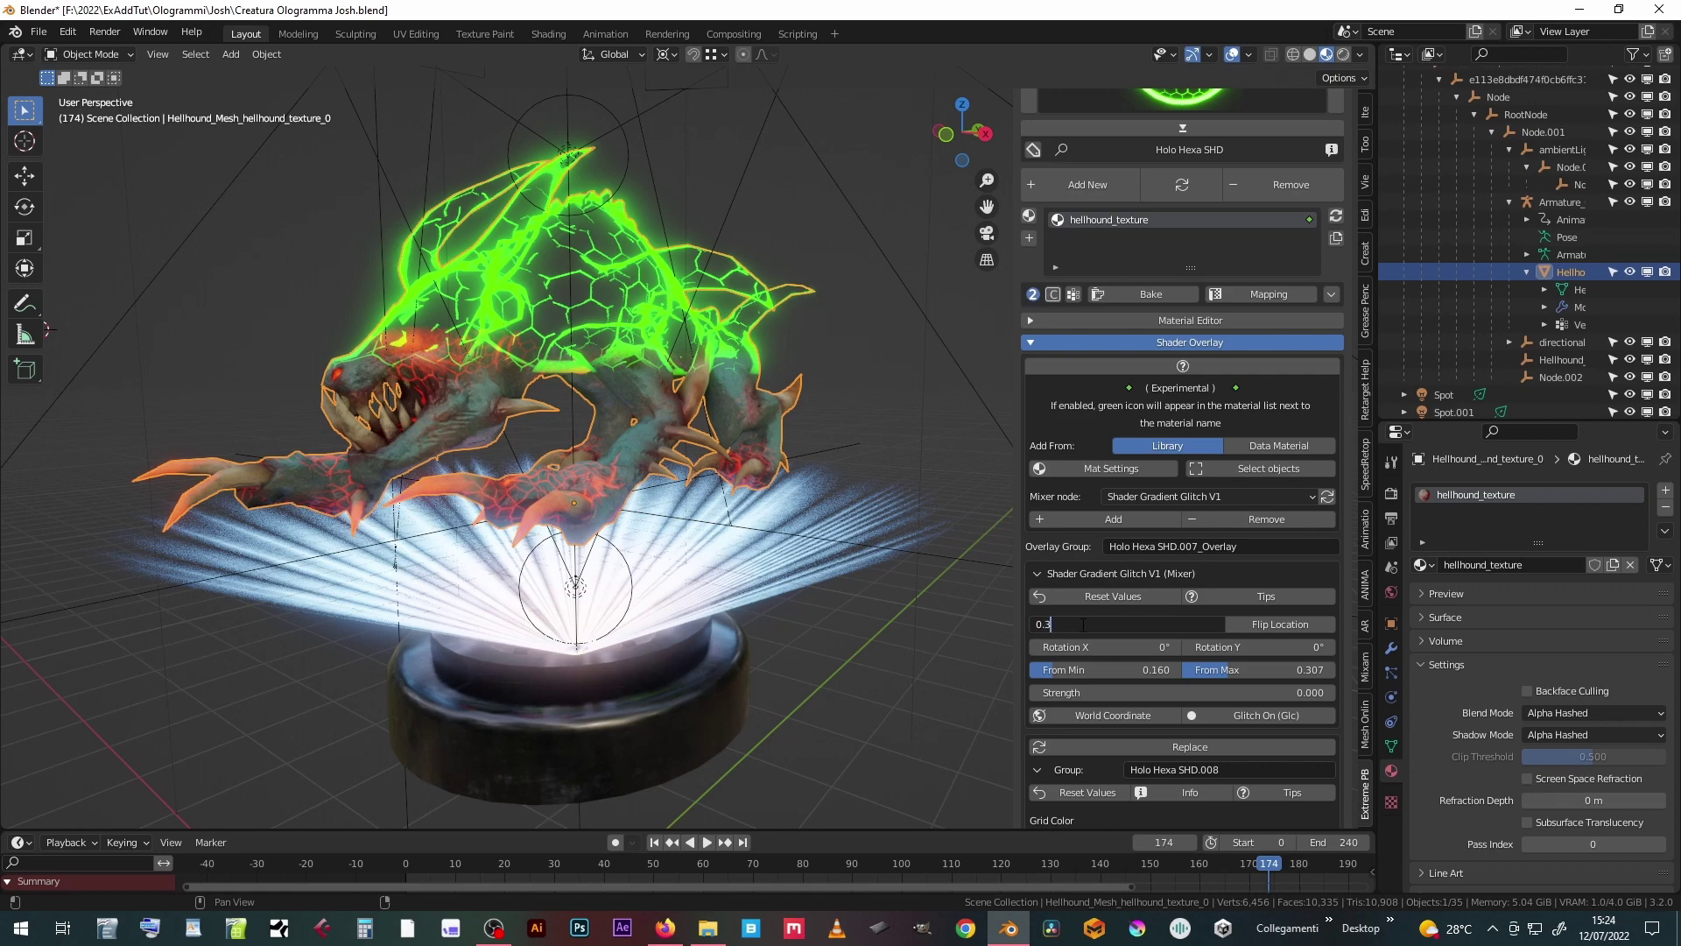
key("Return")
- Vary the overlay mixer's Strength and set it back to 0
scroll(1224, 680, "down", 2)
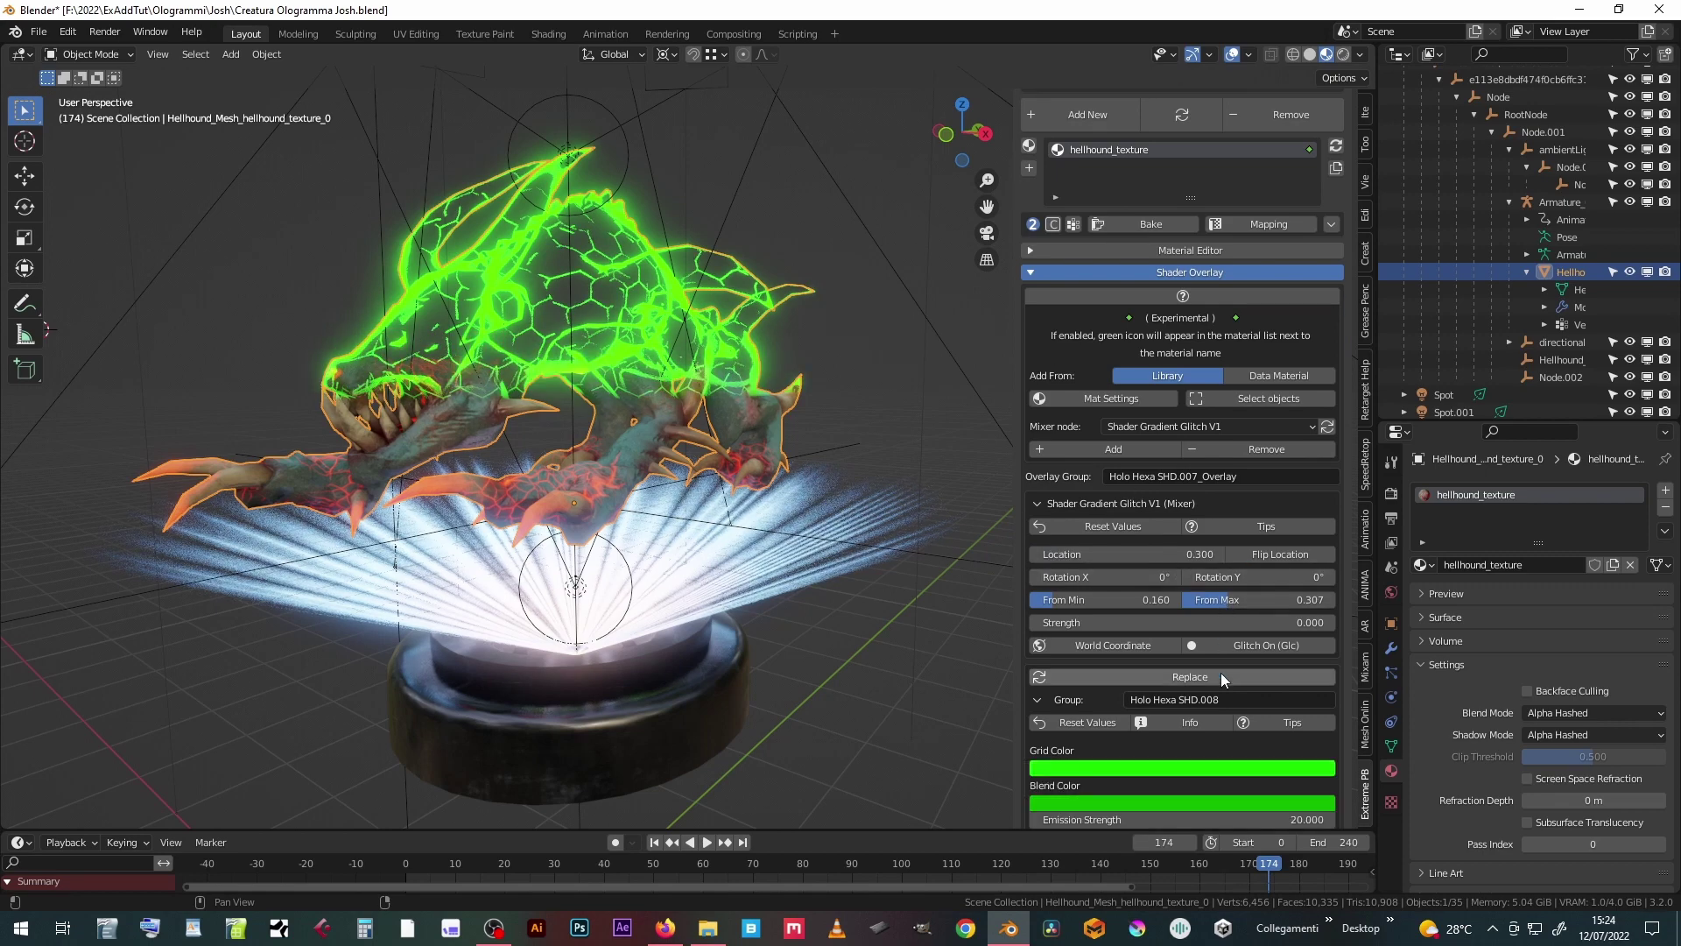
left_click_drag(1288, 622, 1182, 622)
left_click(1300, 621)
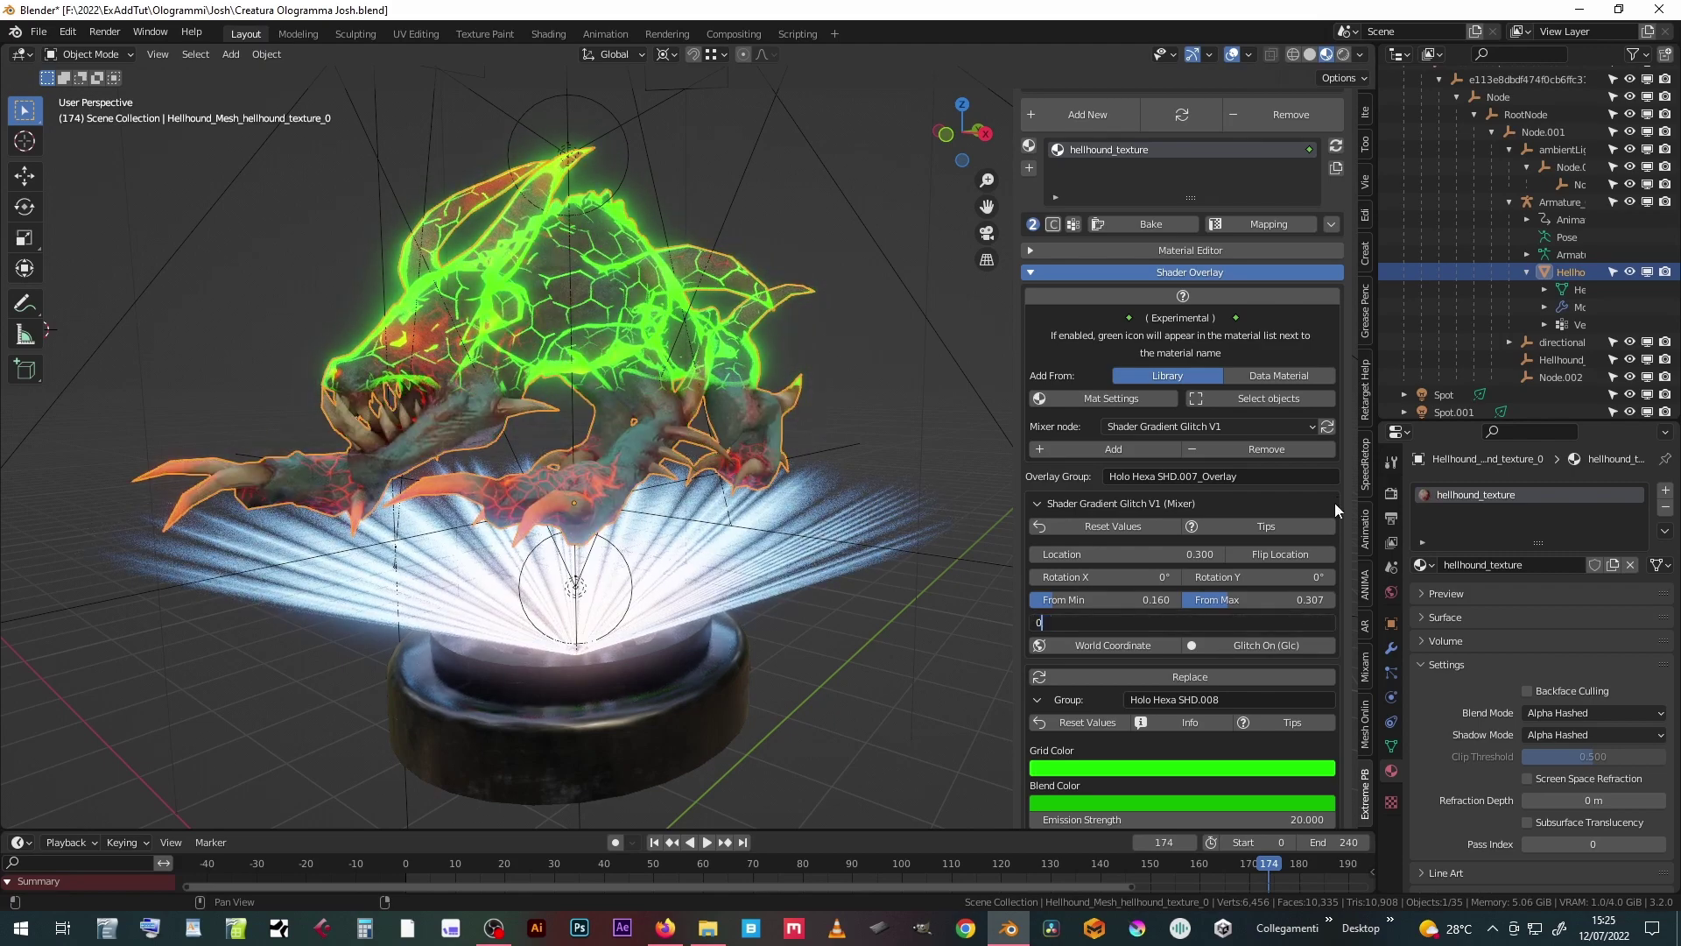
key("Return")
- Try World Coordinate on the overlay mixer while shifting its Location
scroll(1123, 568, "down", 2)
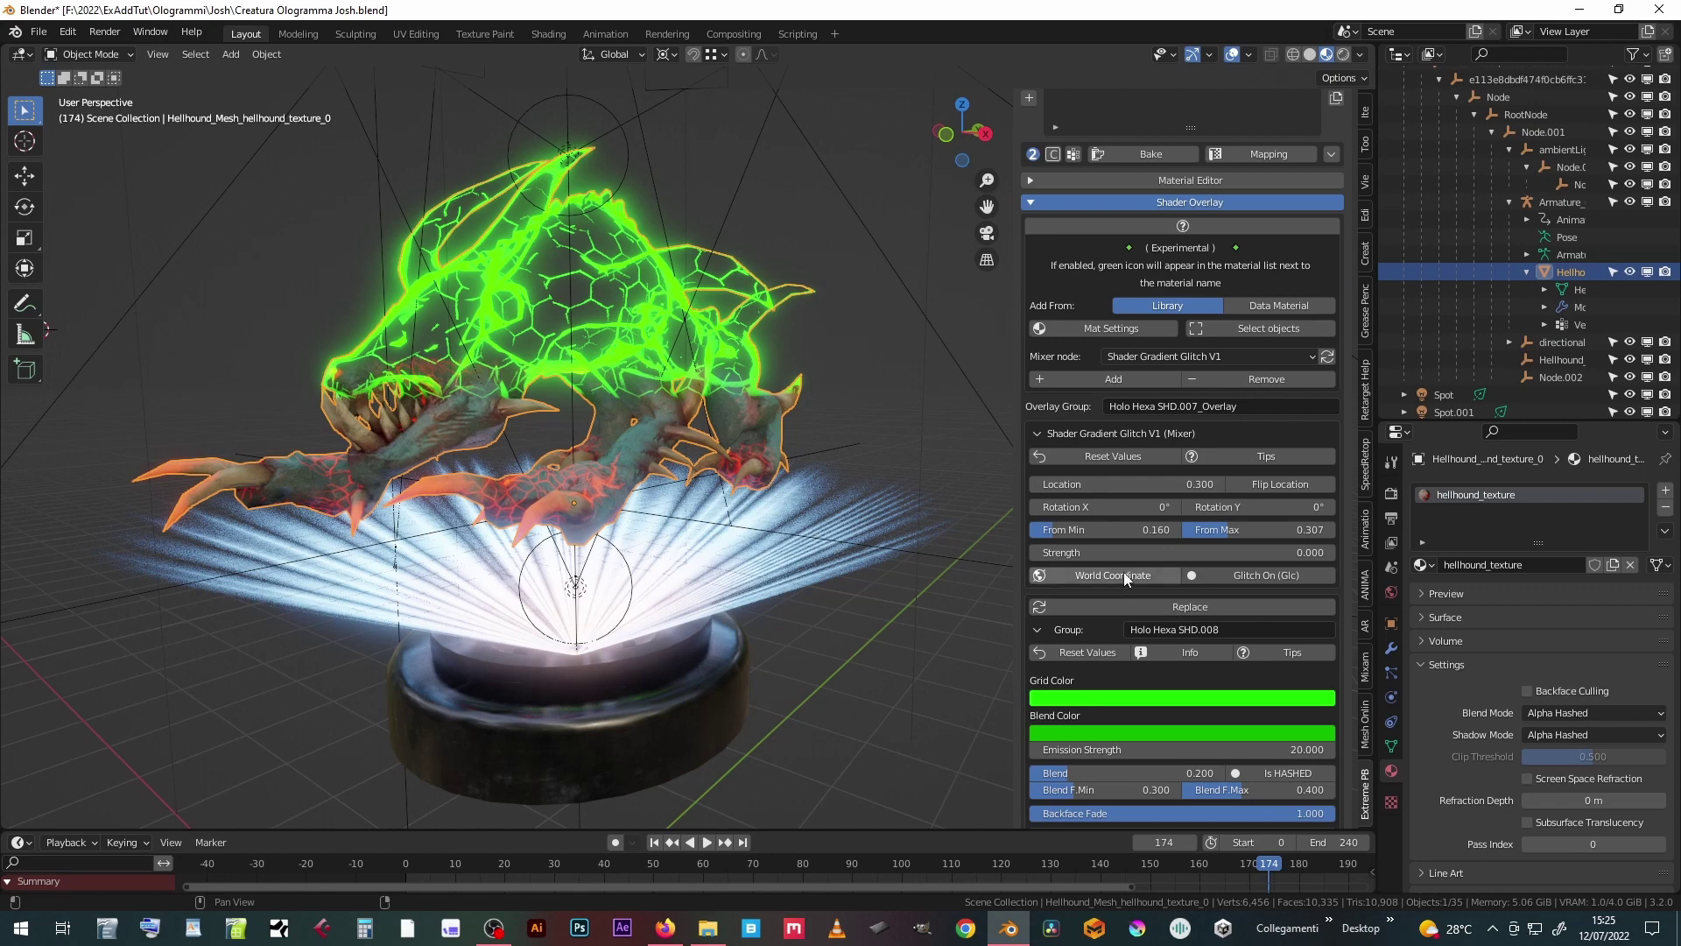
left_click(1125, 576)
left_click_drag(1125, 484, 1174, 484)
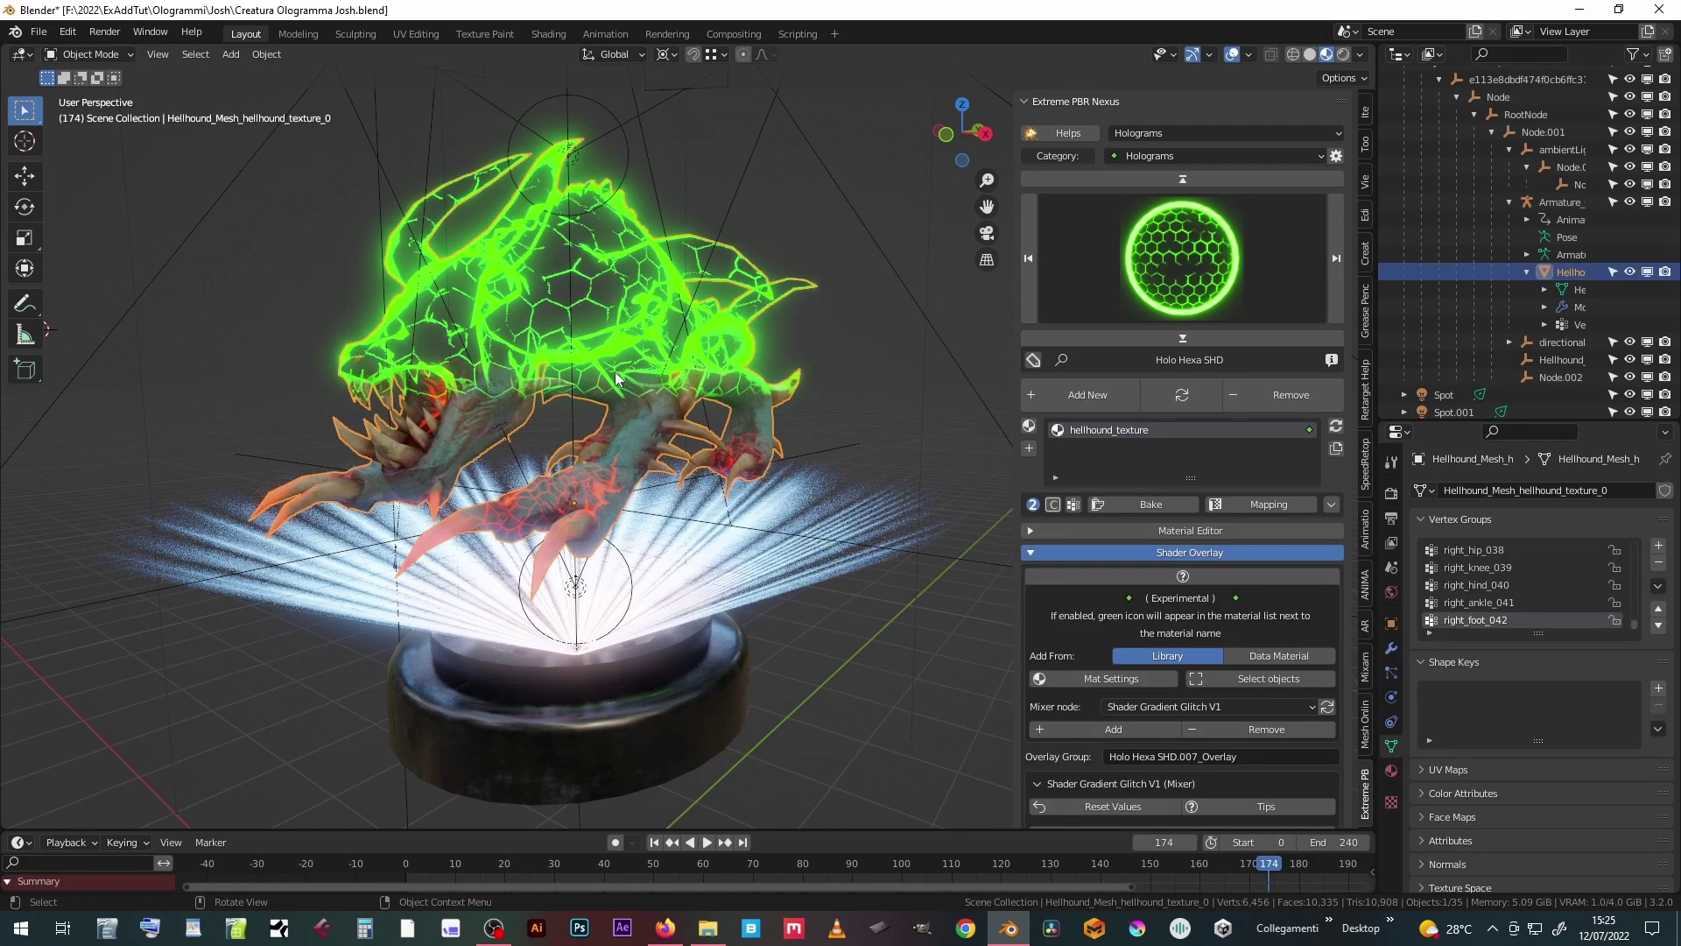
- Test-move the hellhound mesh with object-based overlay coordinates and cancel the move
key("g")
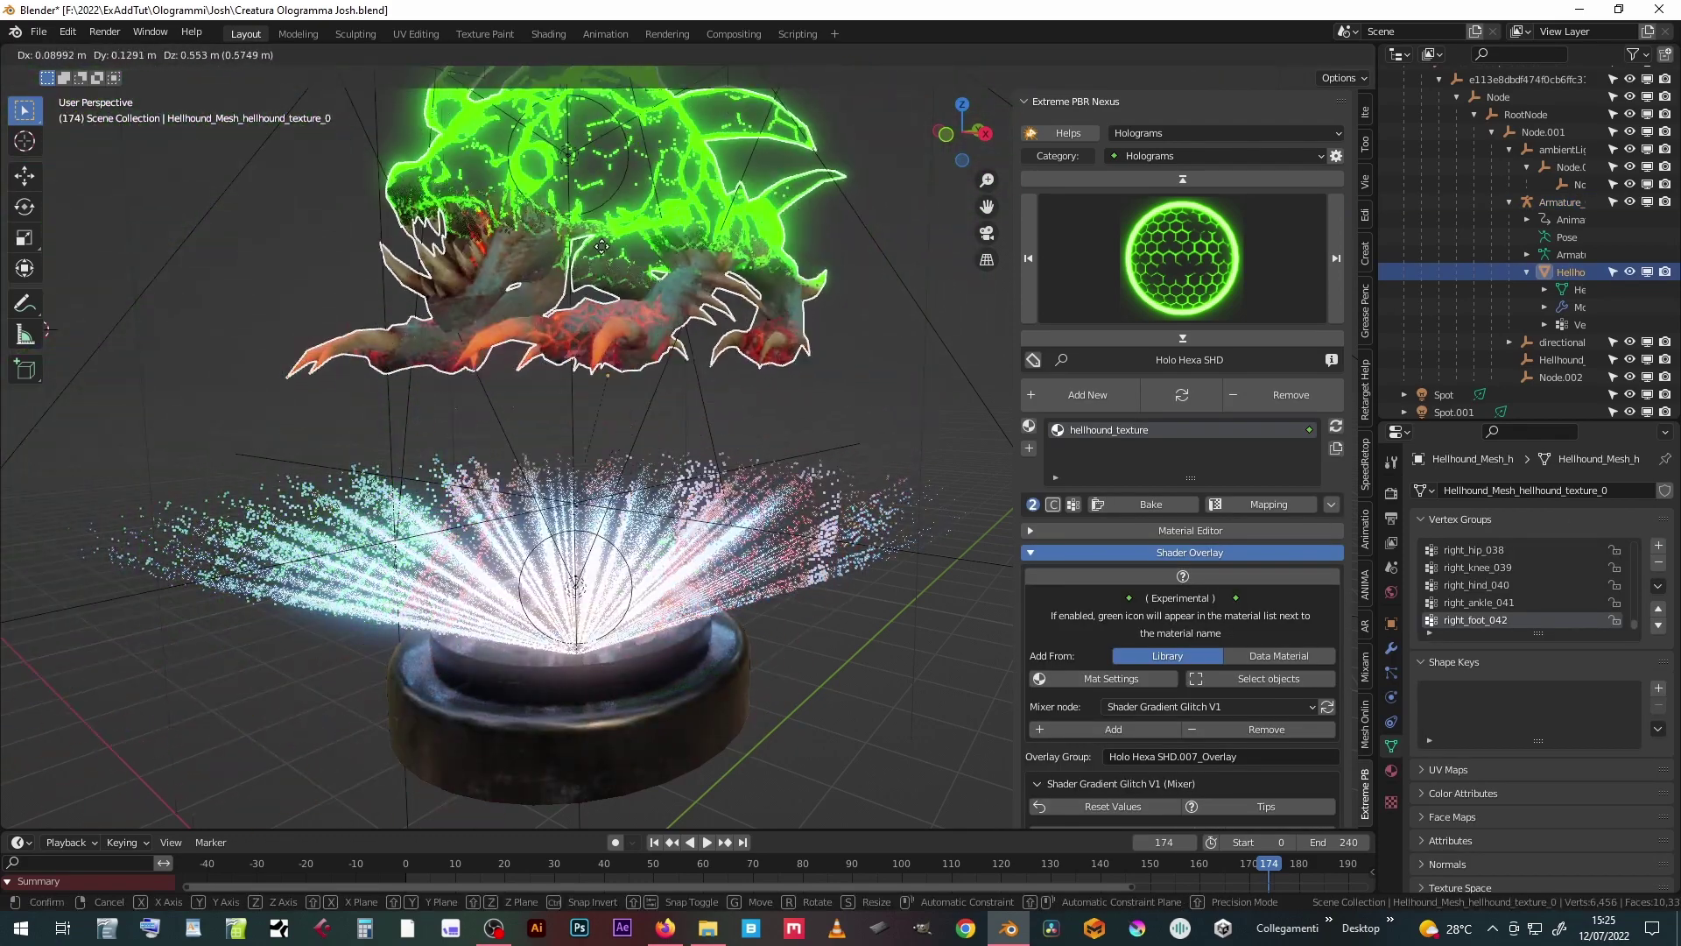
right_click(608, 366)
- Enable World Coordinate with Location 4.000 on the overlay mixer, and test-move the hellhound to check the overlay before cancelling the move
scroll(1107, 637, "down", 8)
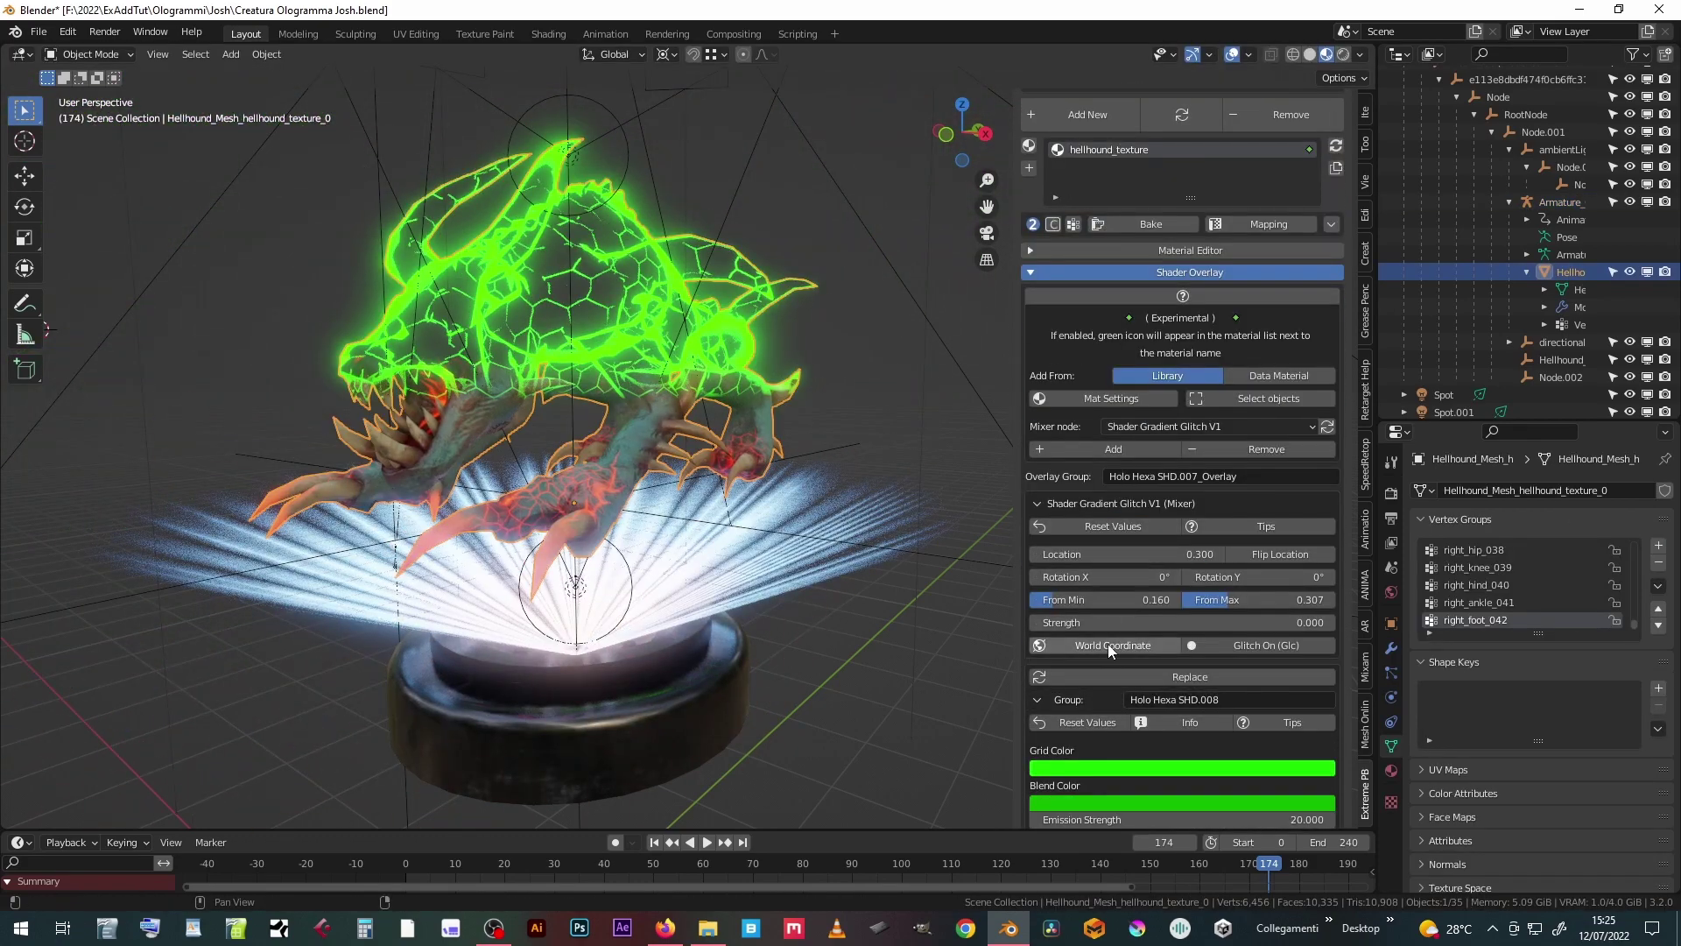
key("g")
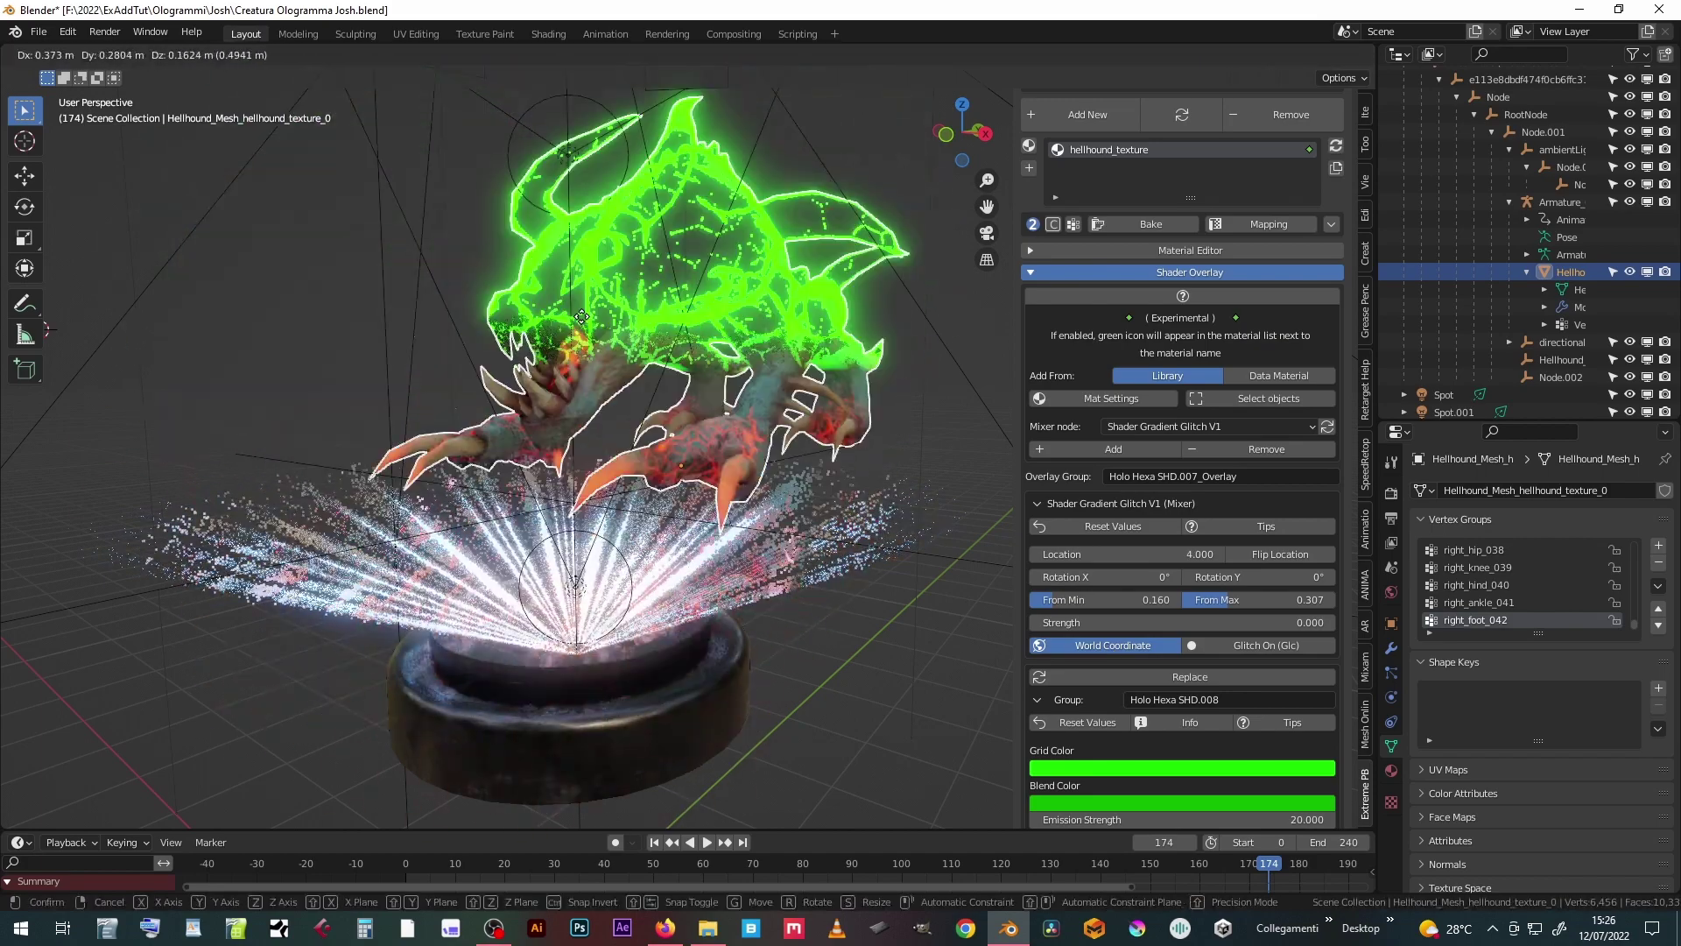
right_click(648, 289)
scroll(880, 501, "down", 1)
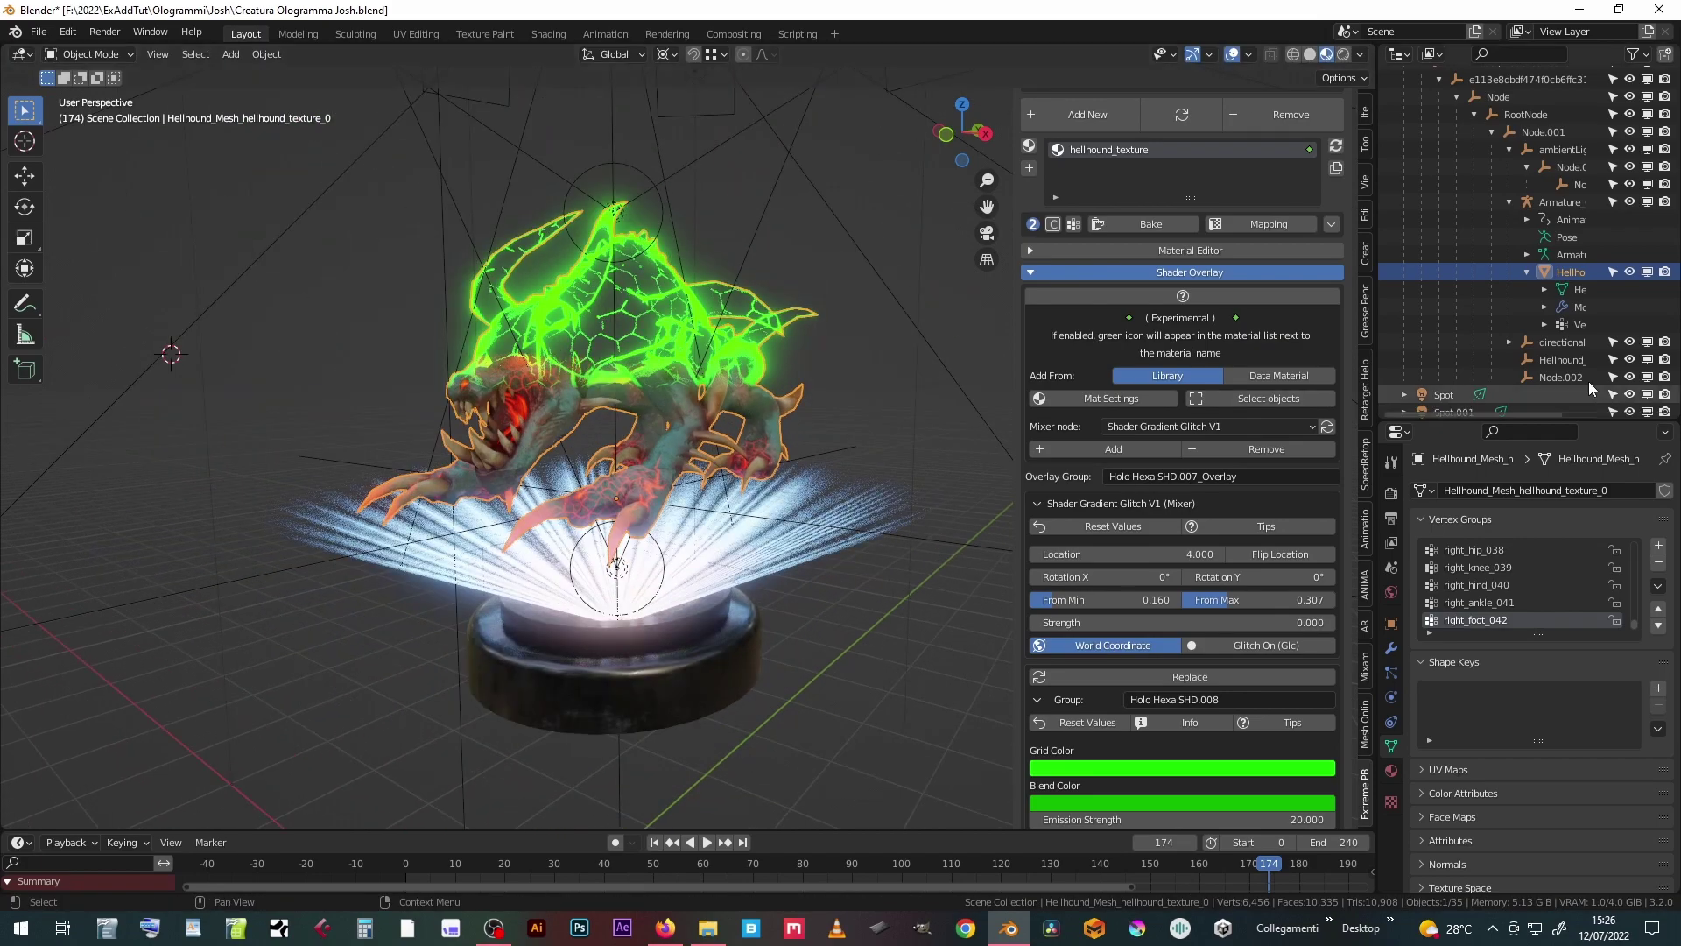
- Switch the hellhound's armature to Pose Position and start the animation playback
left_click(1560, 202)
left_click(1510, 546)
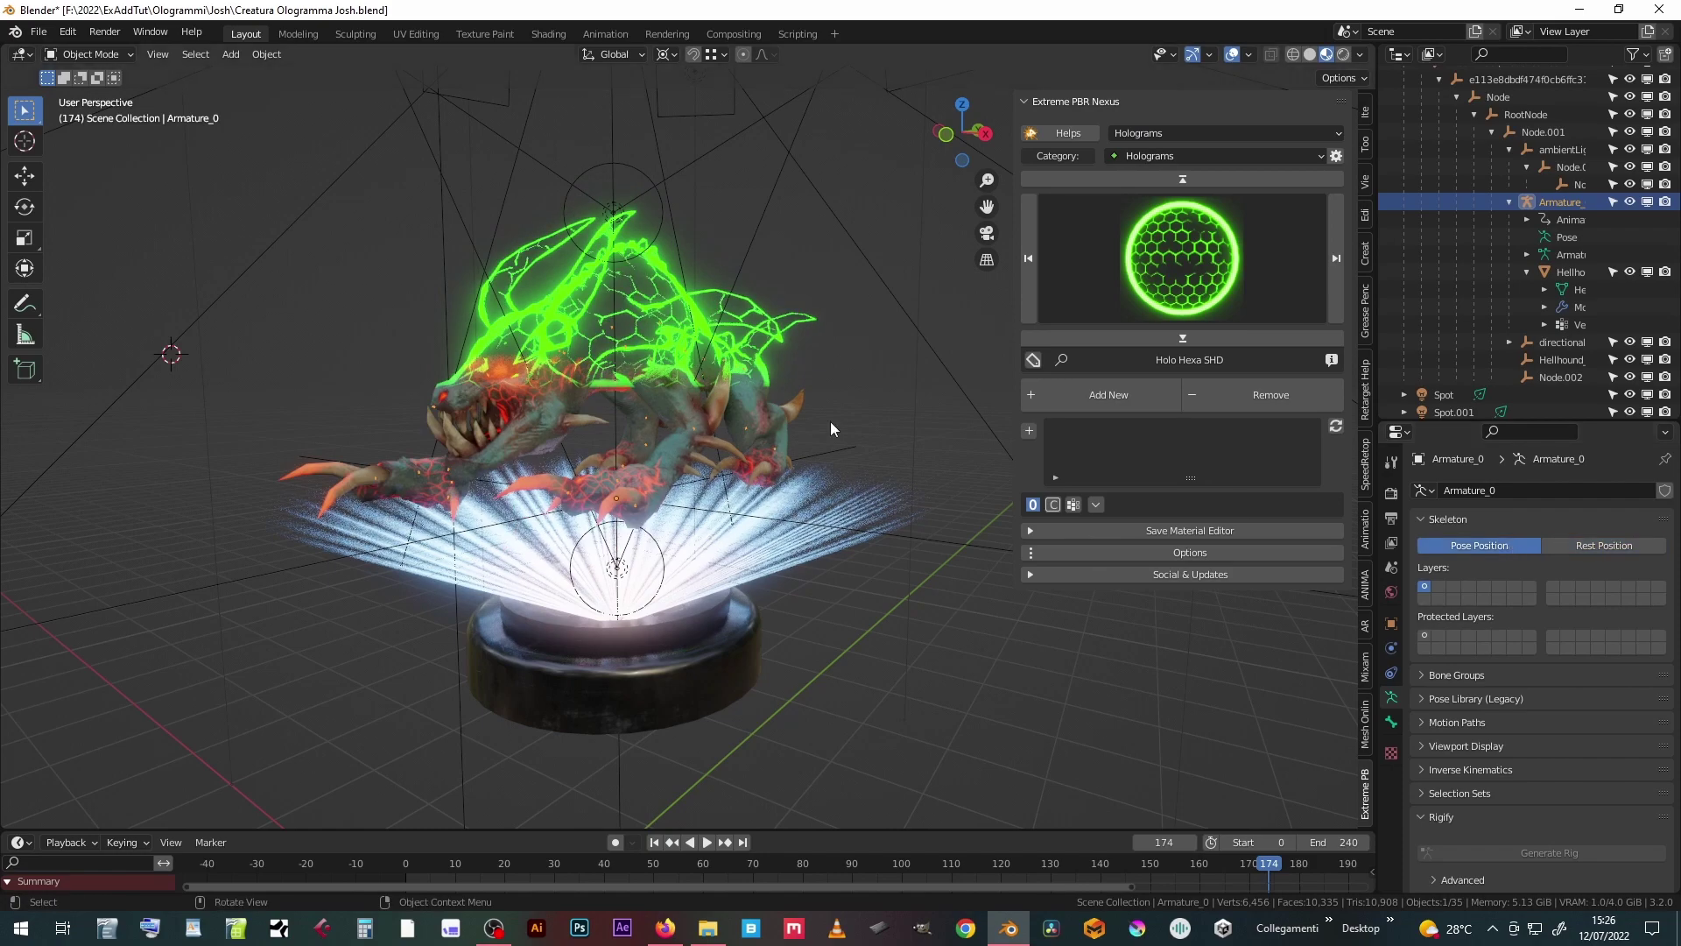
key("space")
mouse_move(843, 829)
left_mouse_down()
mouse_move(863, 679)
mouse_move(818, 817)
left_mouse_up()
- Select the hellhound mesh and set its overlay mixer's Location to 0.3 with World Coordinate off
left_click(692, 386)
scroll(1203, 464, "down", 12)
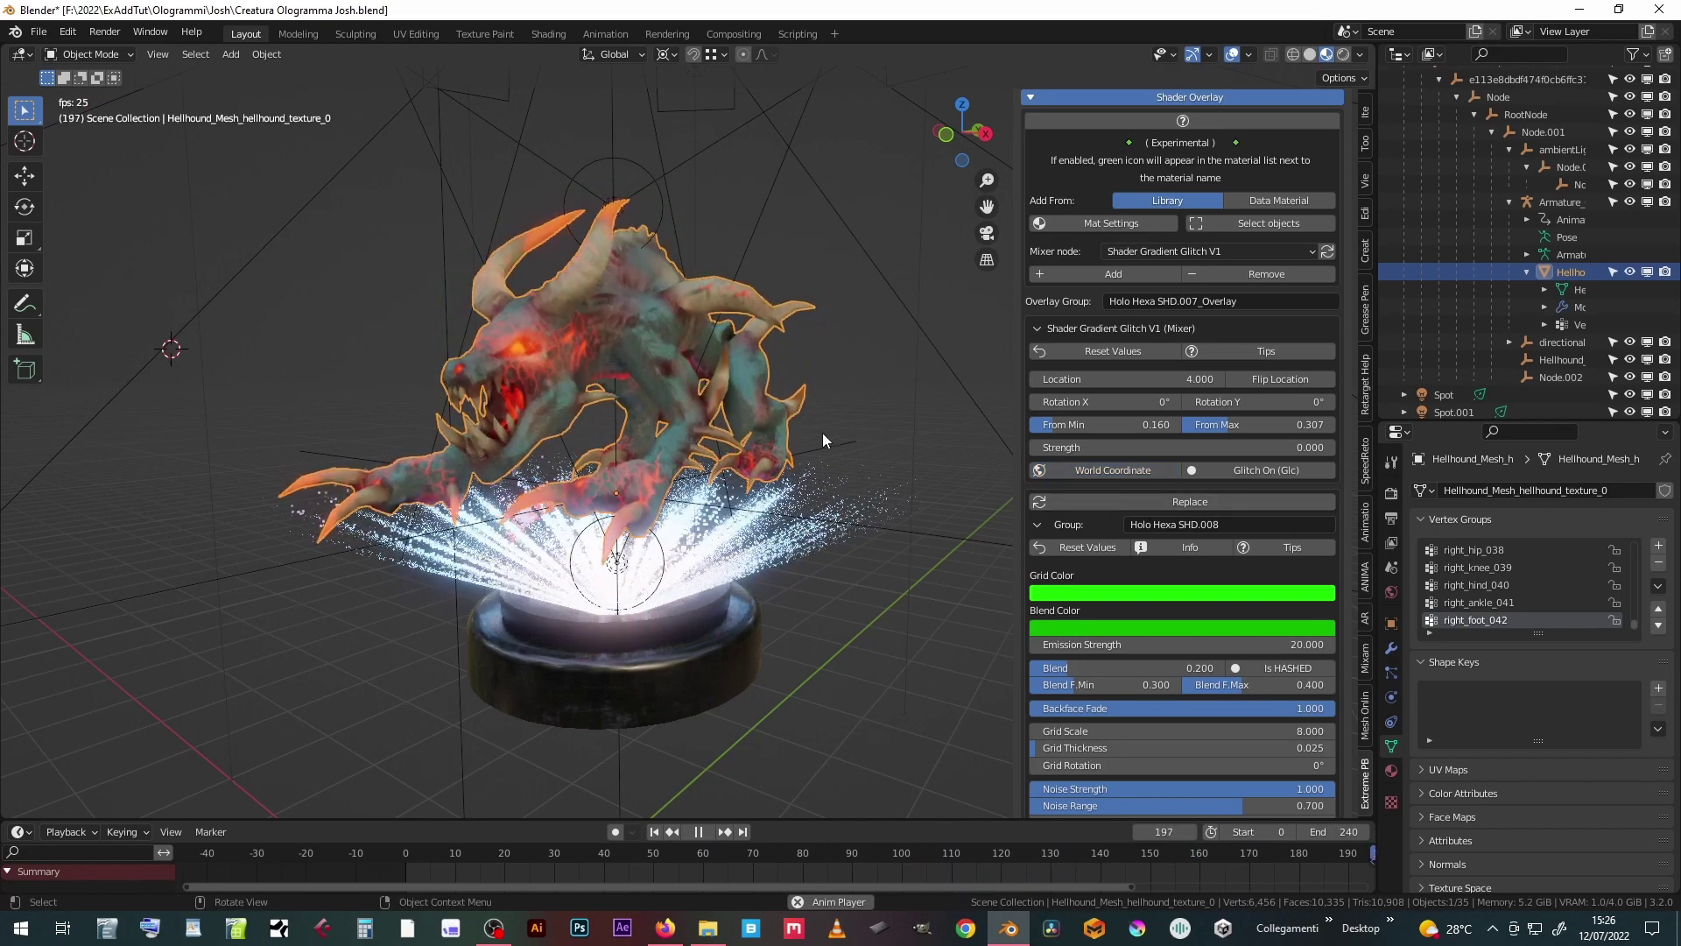
left_click(1172, 378)
type("0.3")
key("Return")
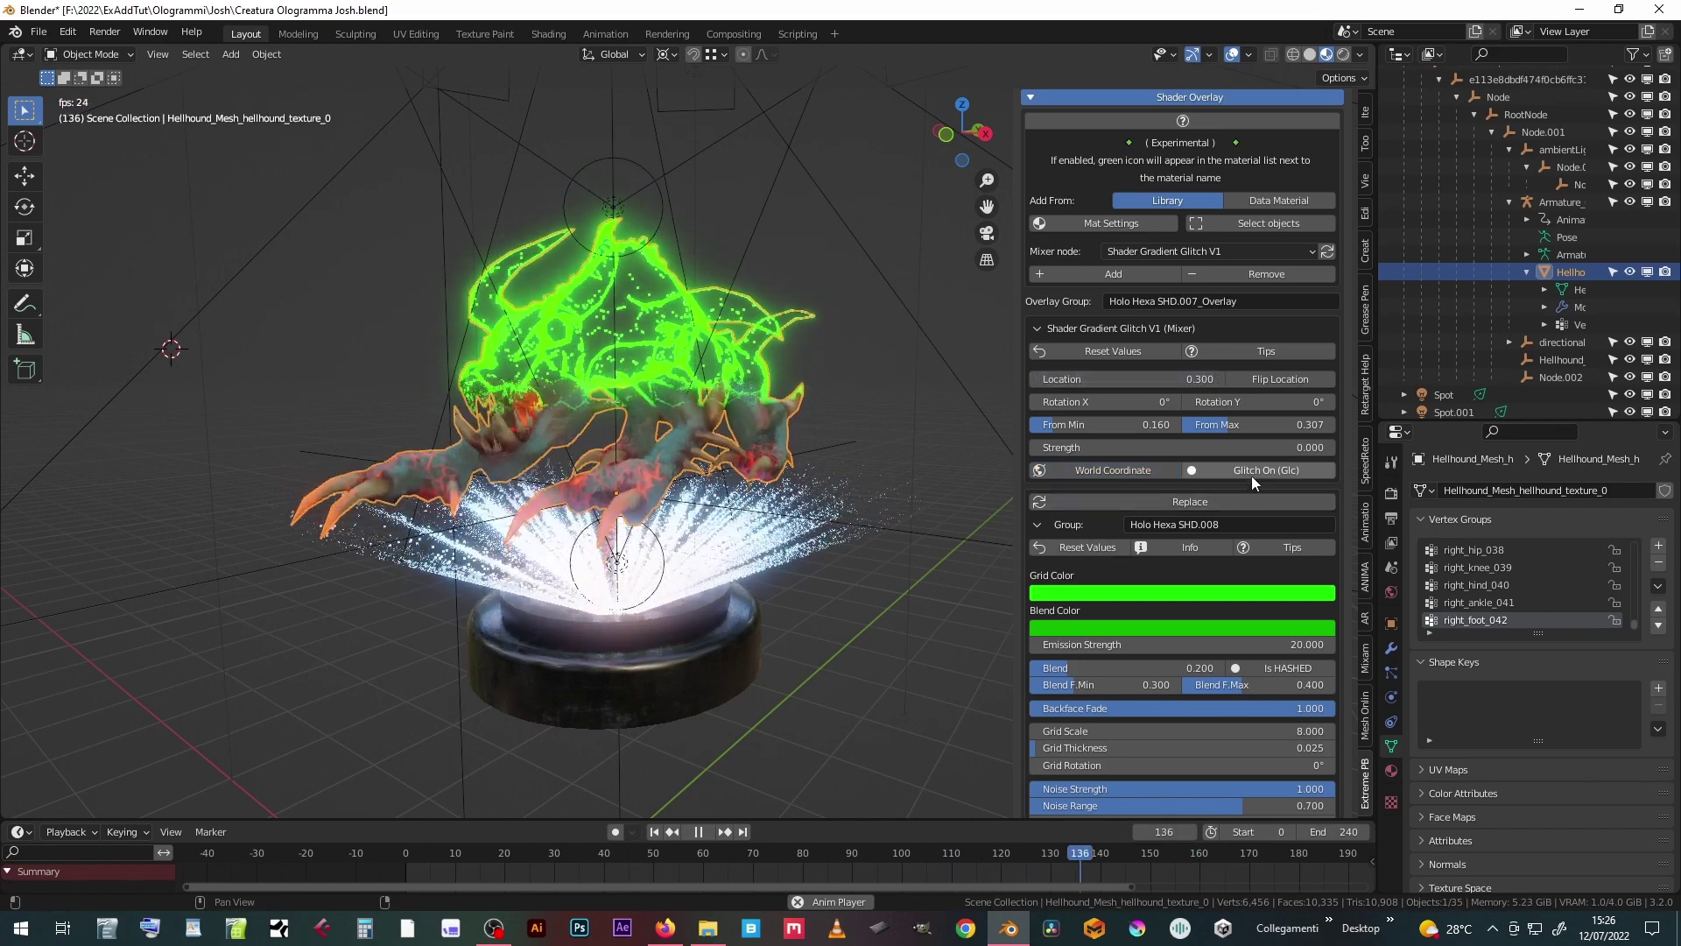
- Set the hexagon overlay's Grid Color to blue and its Blend Color to deep orange
left_click(1142, 594)
left_click(1155, 368)
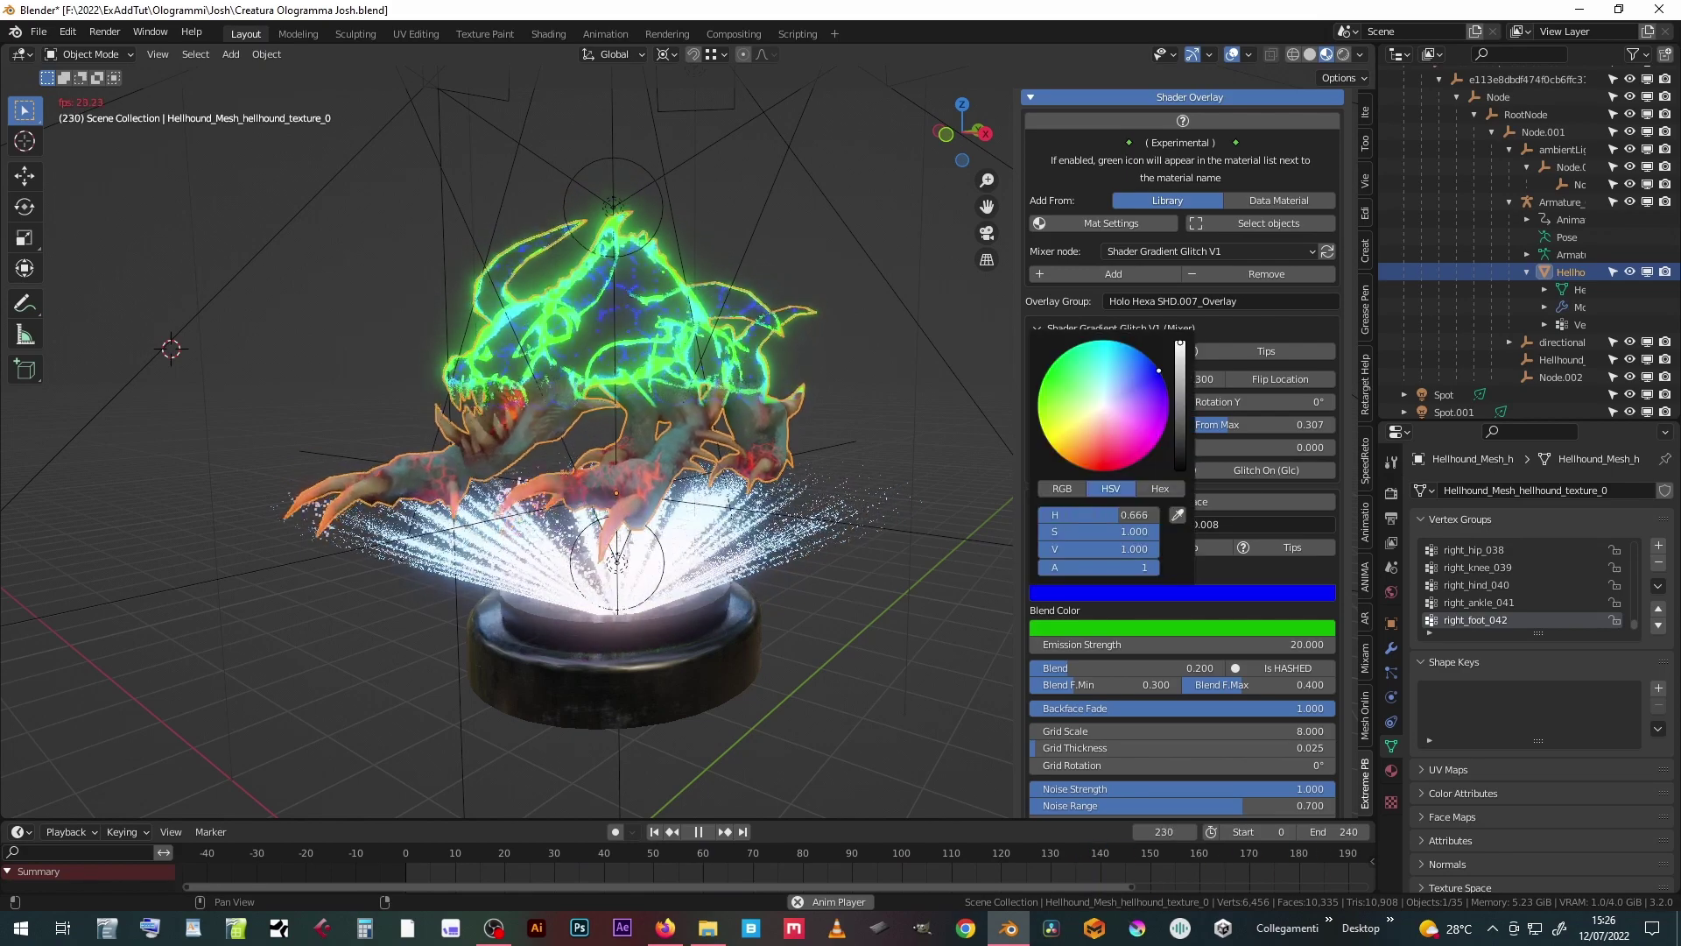
left_click(1194, 628)
left_click(1077, 501)
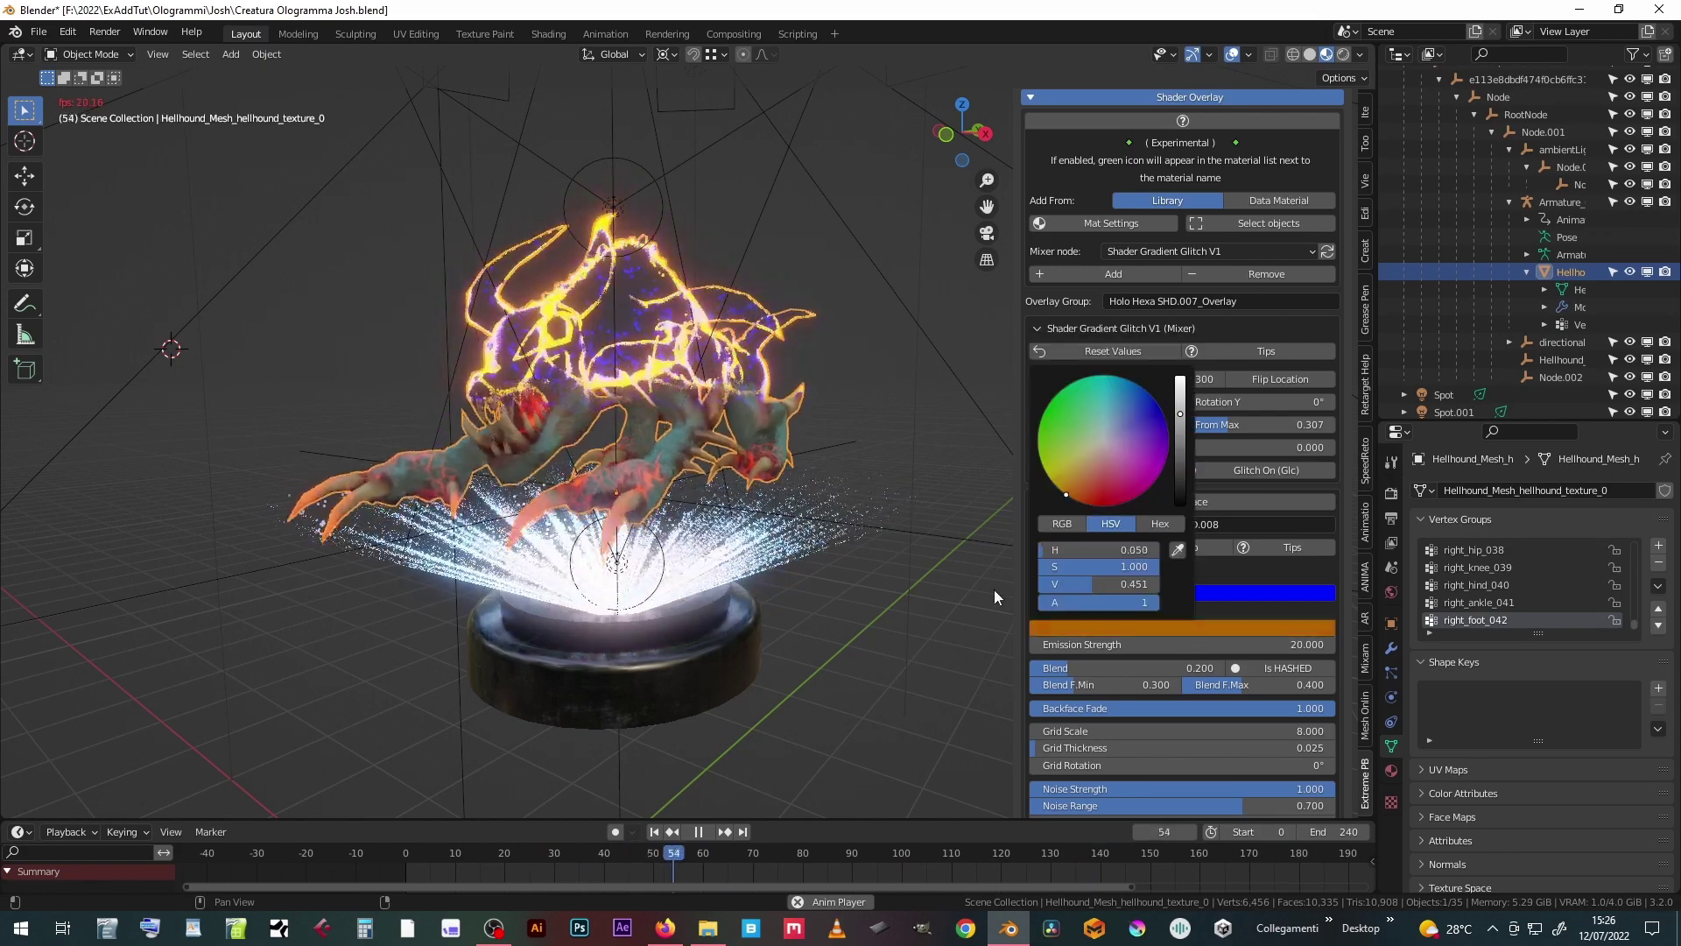
left_click(1145, 627)
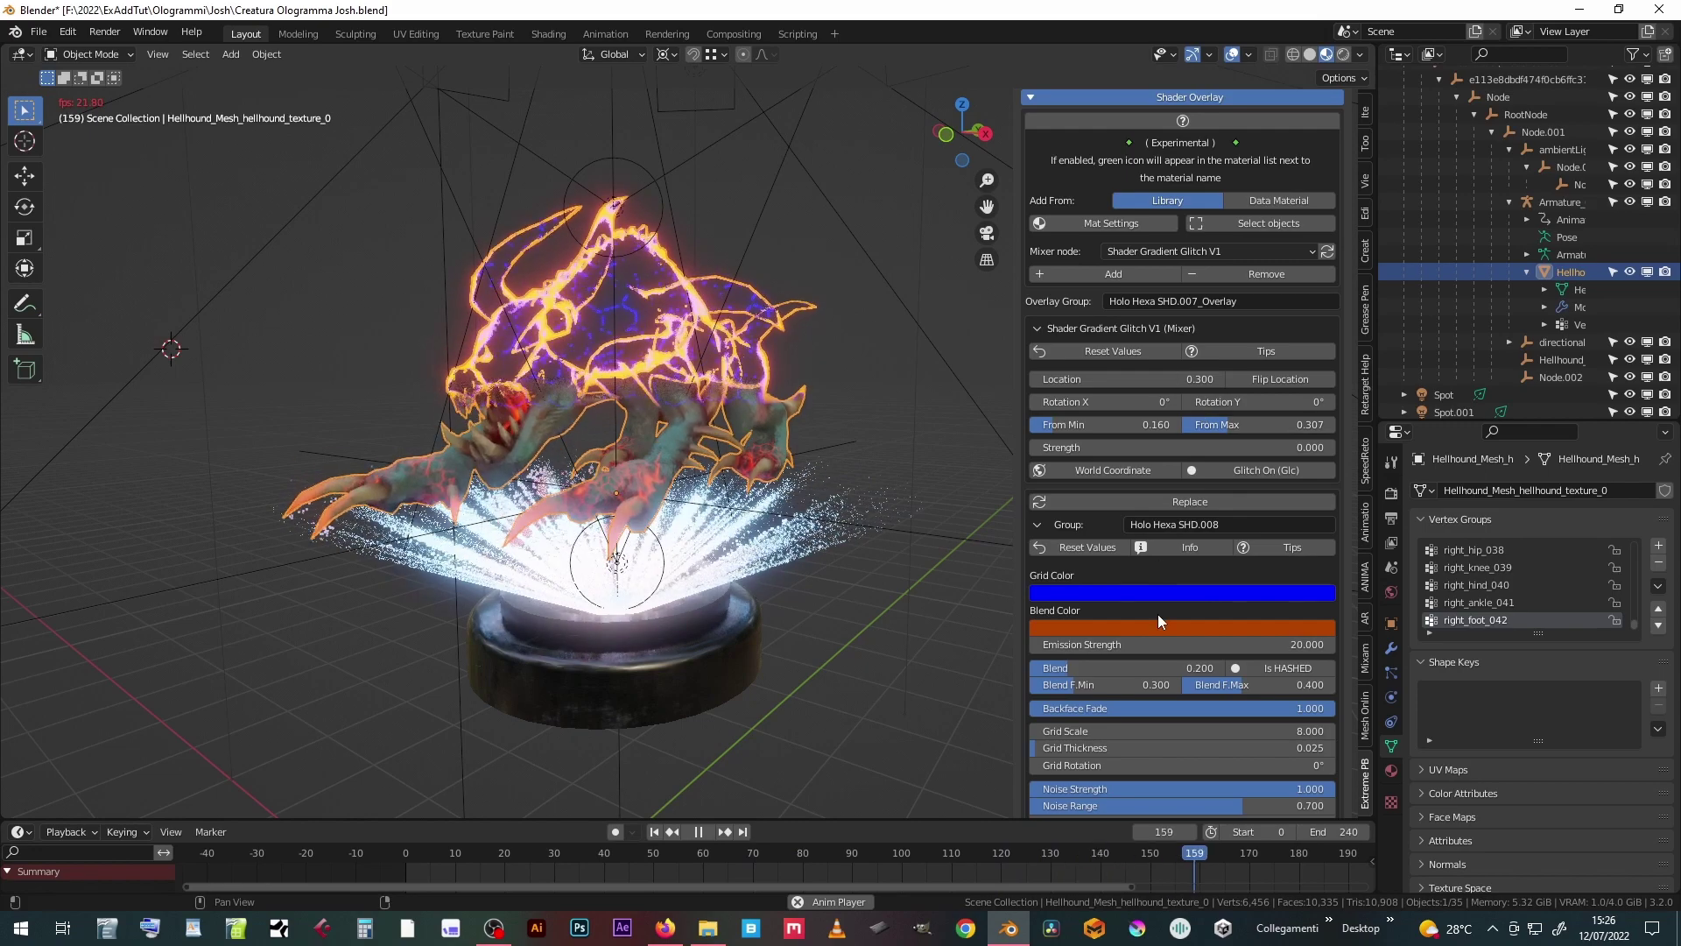
left_click(1193, 637)
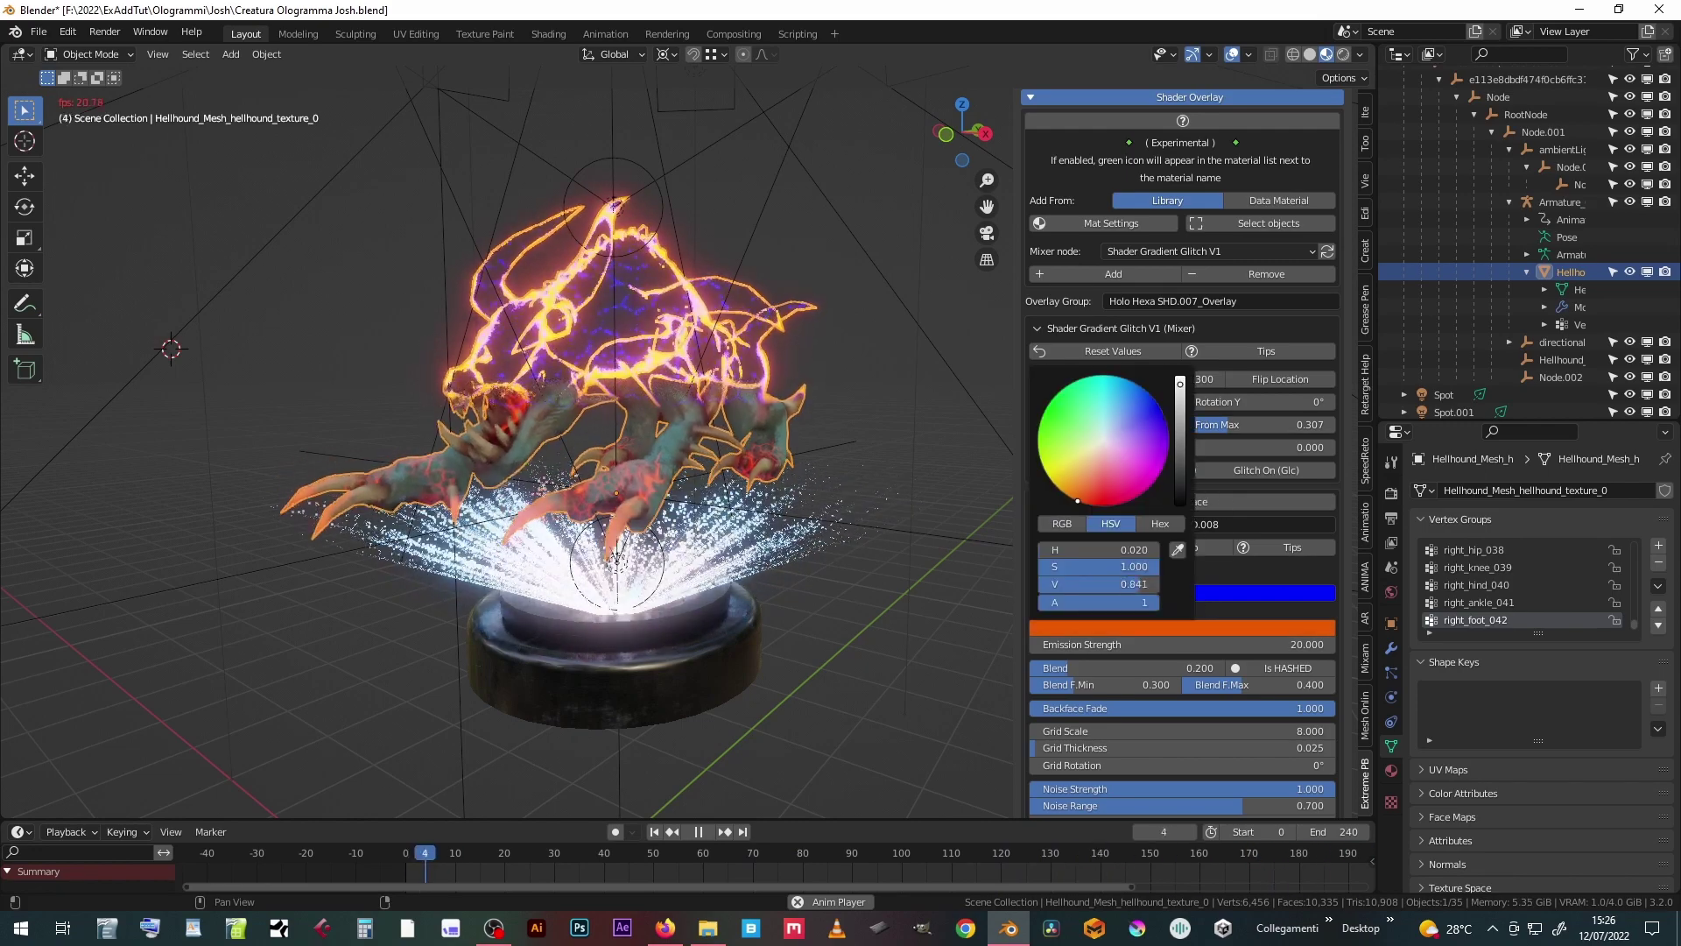
- Change the hexagon overlay's Grid Color to yellow-orange
left_click(1128, 593)
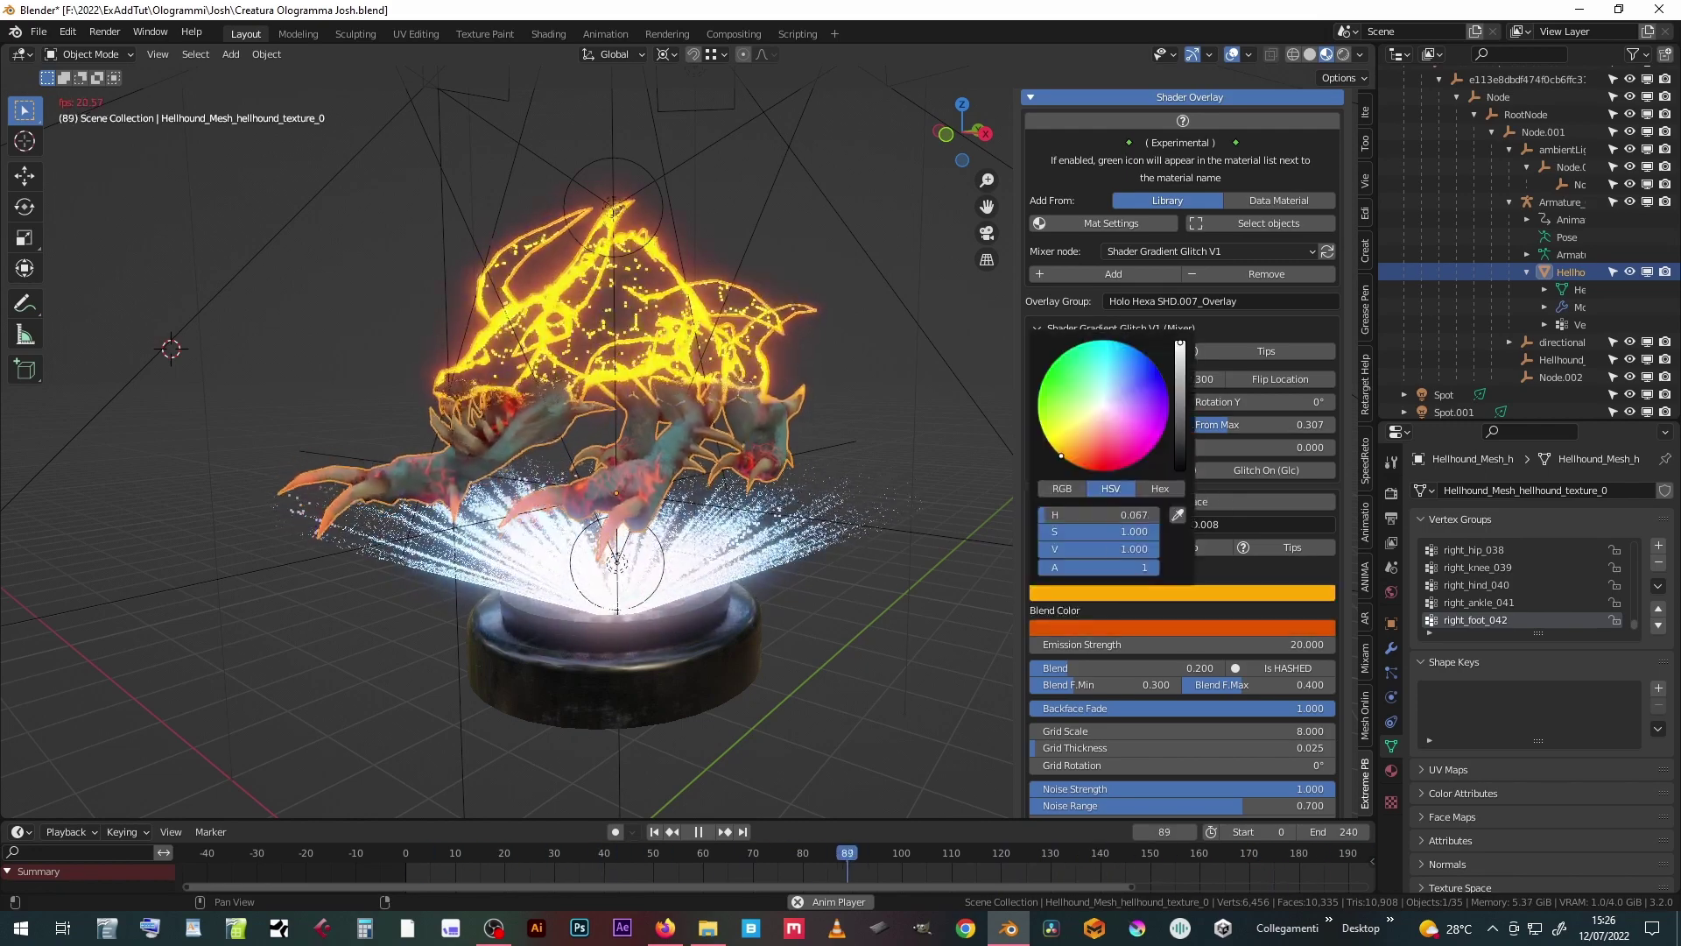
left_click(1049, 442)
left_click_drag(1049, 442, 1060, 455)
- Set the hexagon overlay to BLEND mode with Blend 0.169, Blend F.Min 0.254, Blend F.Max 0.497 and Grid Scale 20.4
mouse_move(1070, 671)
left_mouse_down()
mouse_move(1049, 671)
mouse_move(1063, 684)
left_mouse_up()
left_click(1287, 667)
left_click(1286, 667)
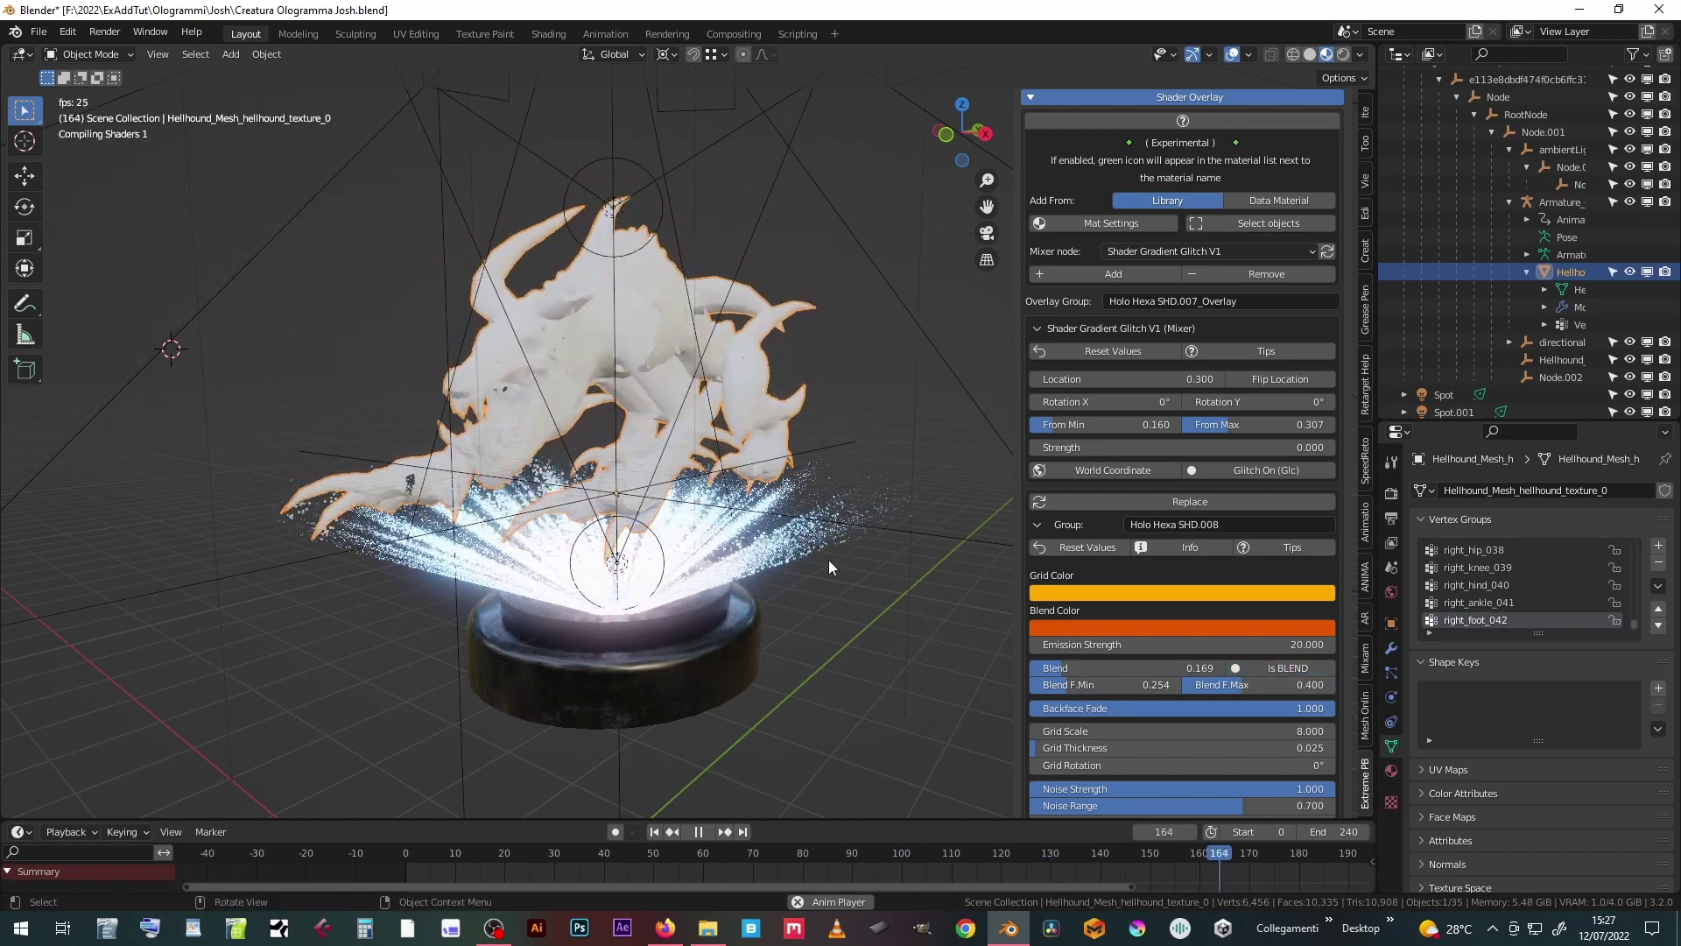
left_click_drag(1201, 684, 1314, 731)
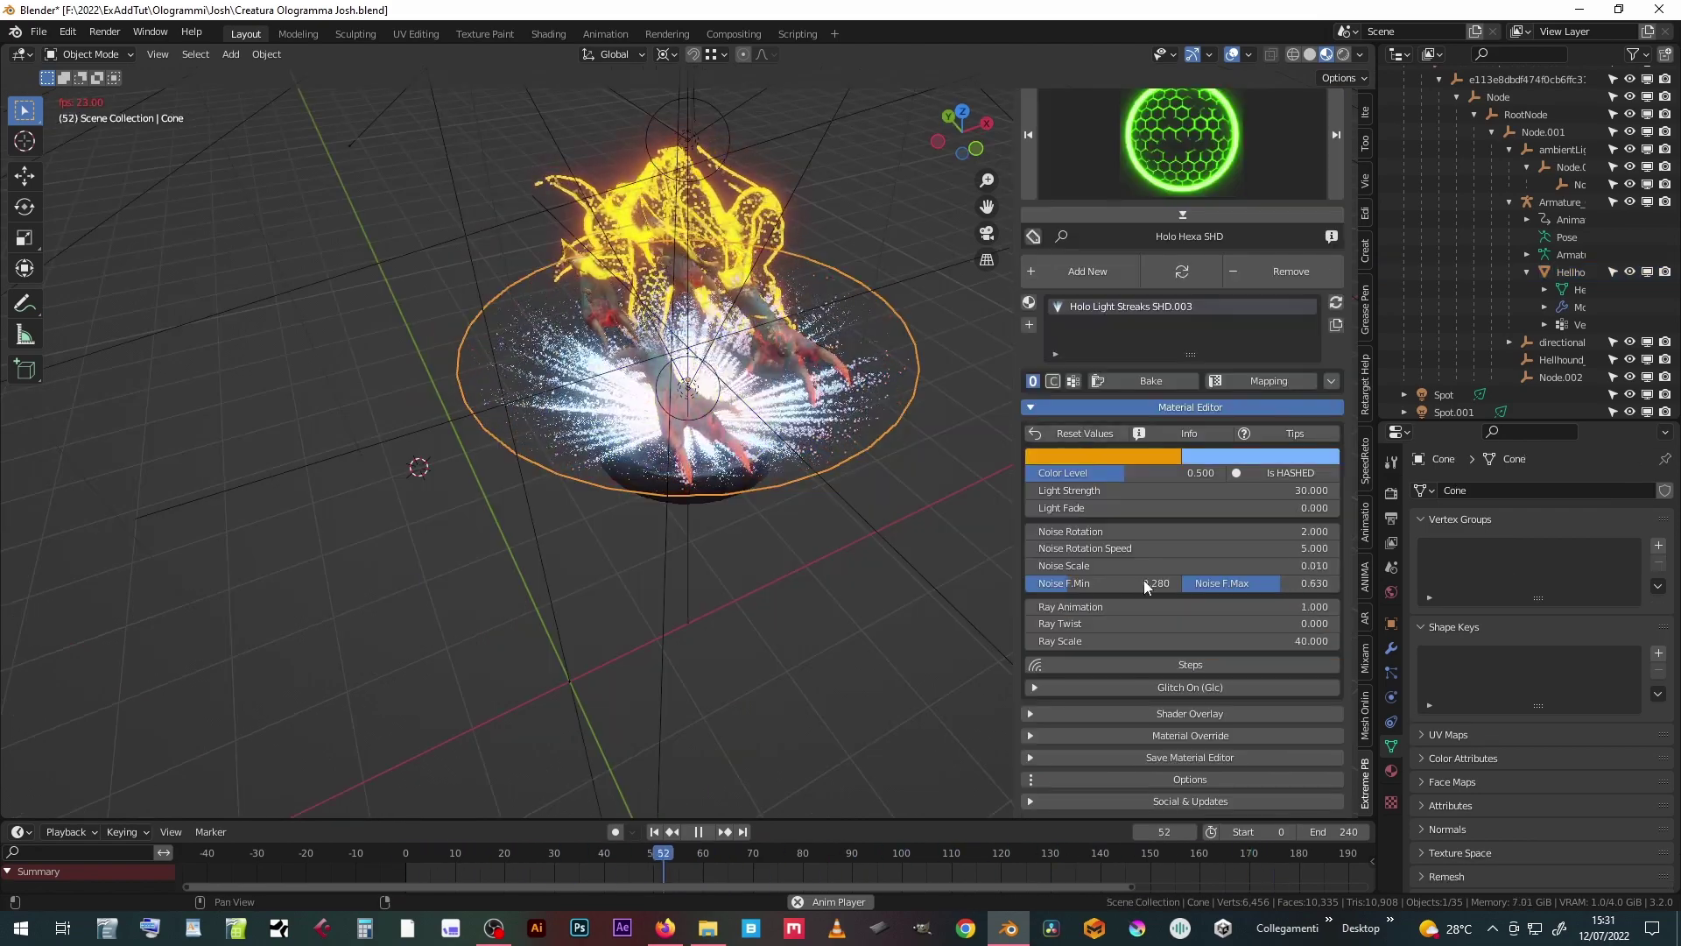
- Set the light-streak noise to Rotation 27.6, Speed 11, Scale 0.05, F.Min 0.158, F.Max 0.547, Ray Animation 14.2, Ray Twist 5.4 and the second color red
left_click_drag(1148, 624, 1226, 624)
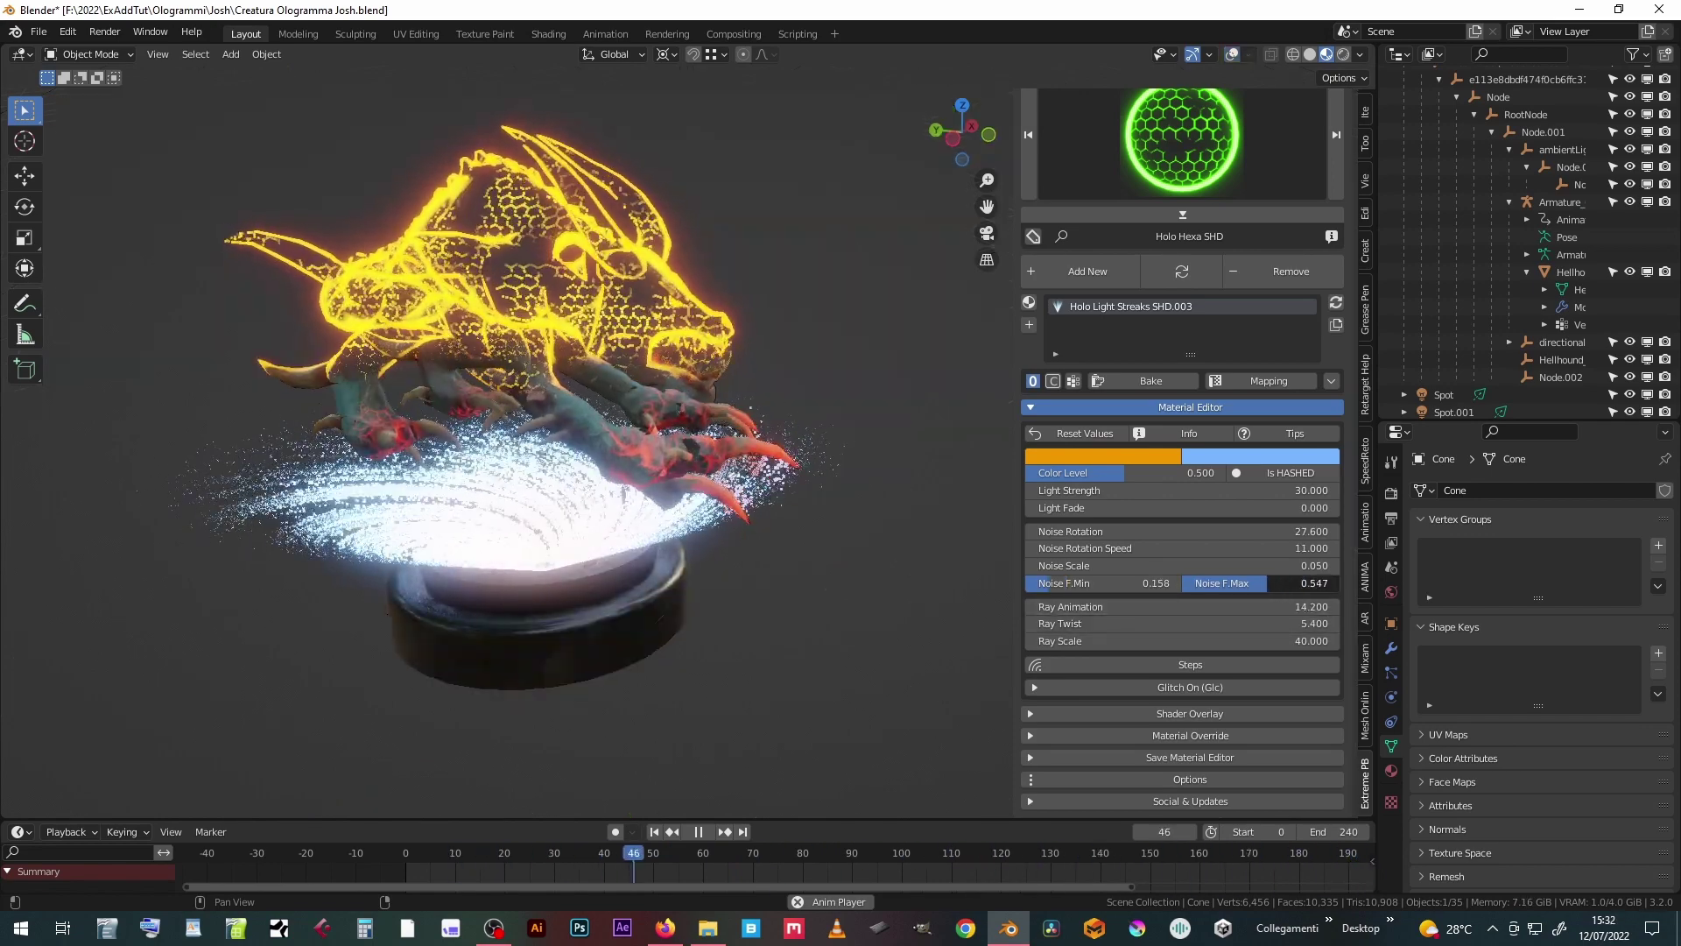
left_click(1216, 456)
left_click_drag(1227, 317, 1249, 333)
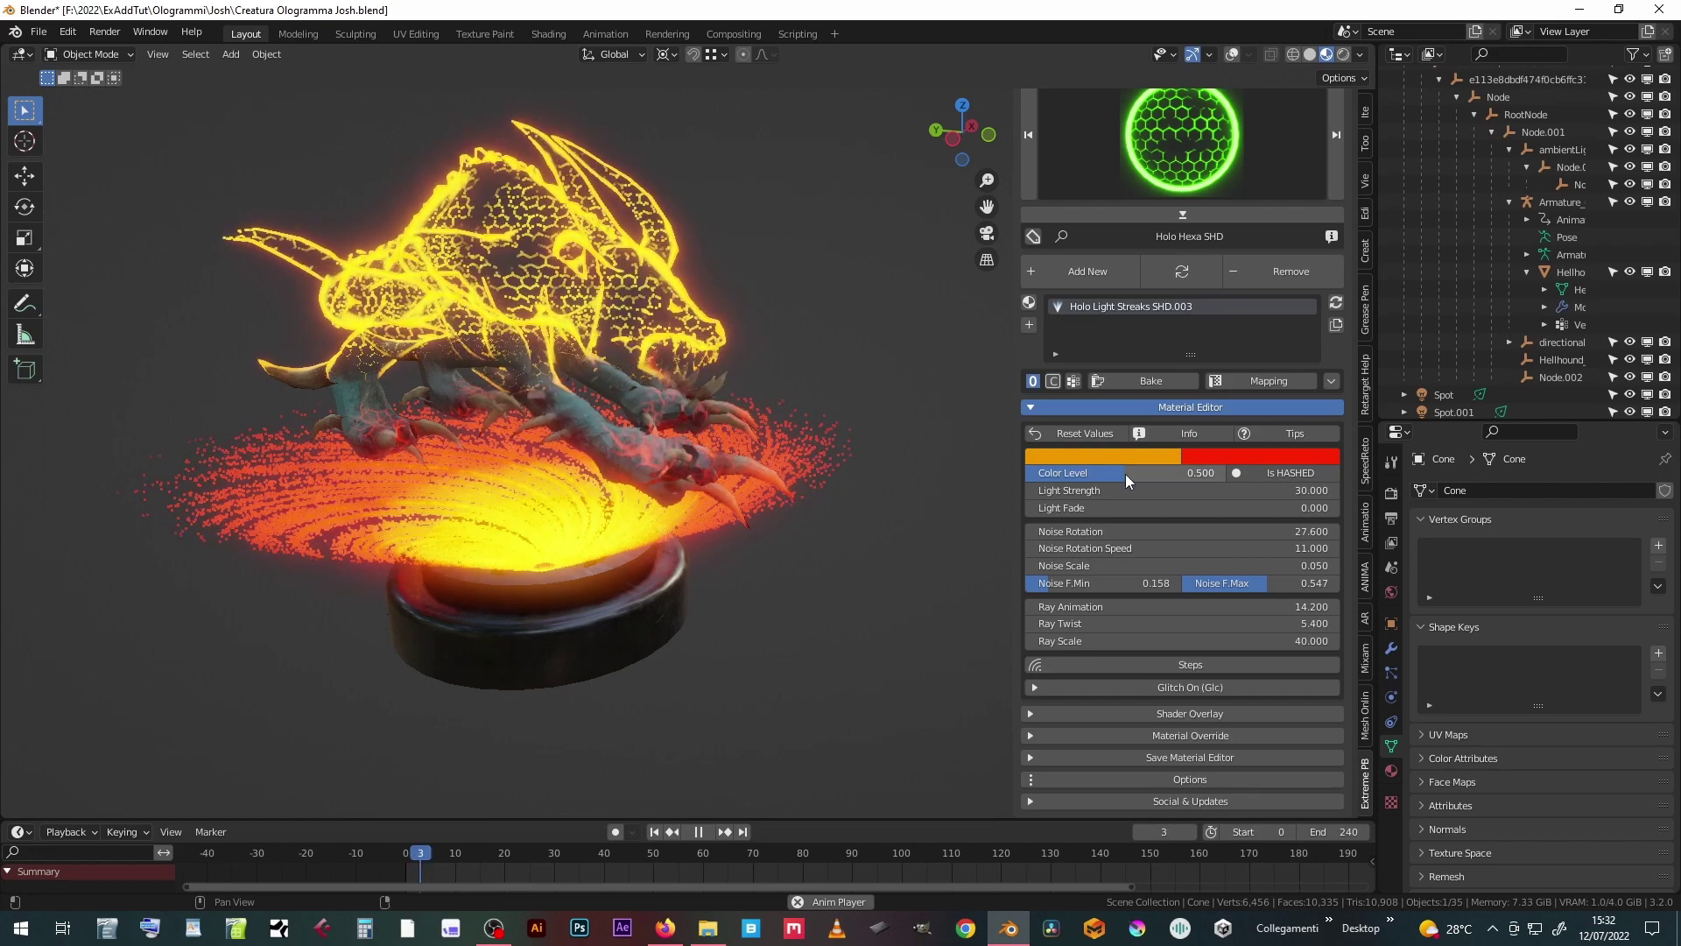
- Set the light streaks' Color Level to 0.734 and Light Fade to -0.1
left_click_drag(1124, 473, 1171, 473)
left_click_drag(1116, 508, 1108, 508)
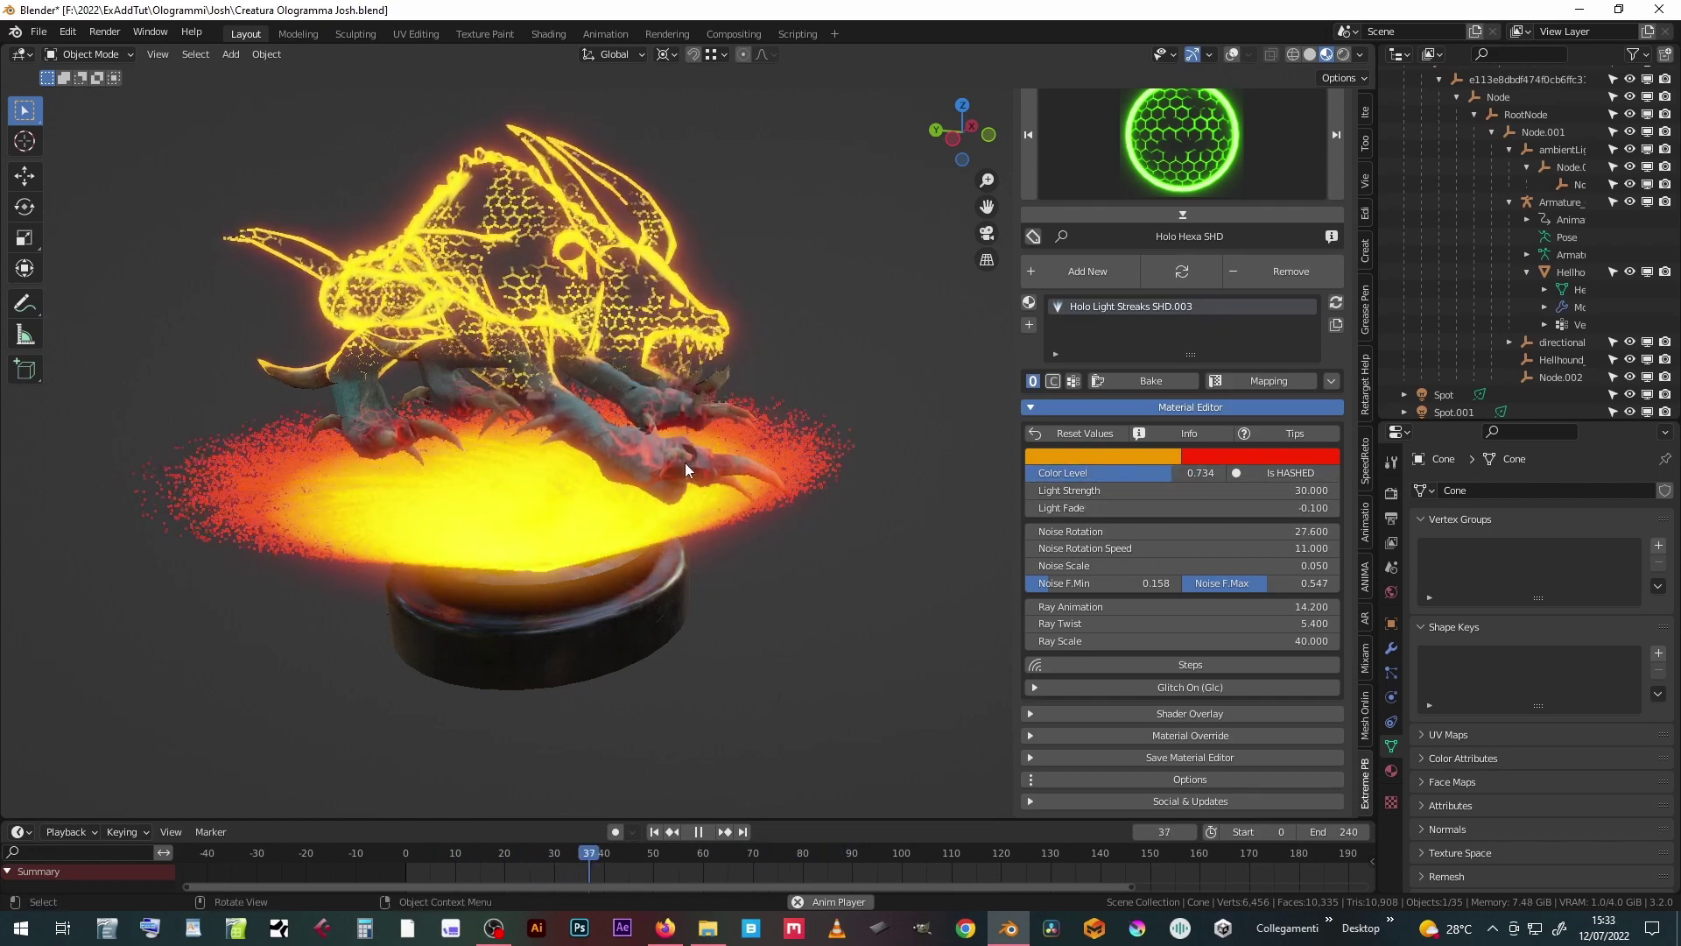
middle_click_drag(637, 487, 602, 464)
scroll(466, 413, "down", 3)
scroll(670, 407, "up", 5)
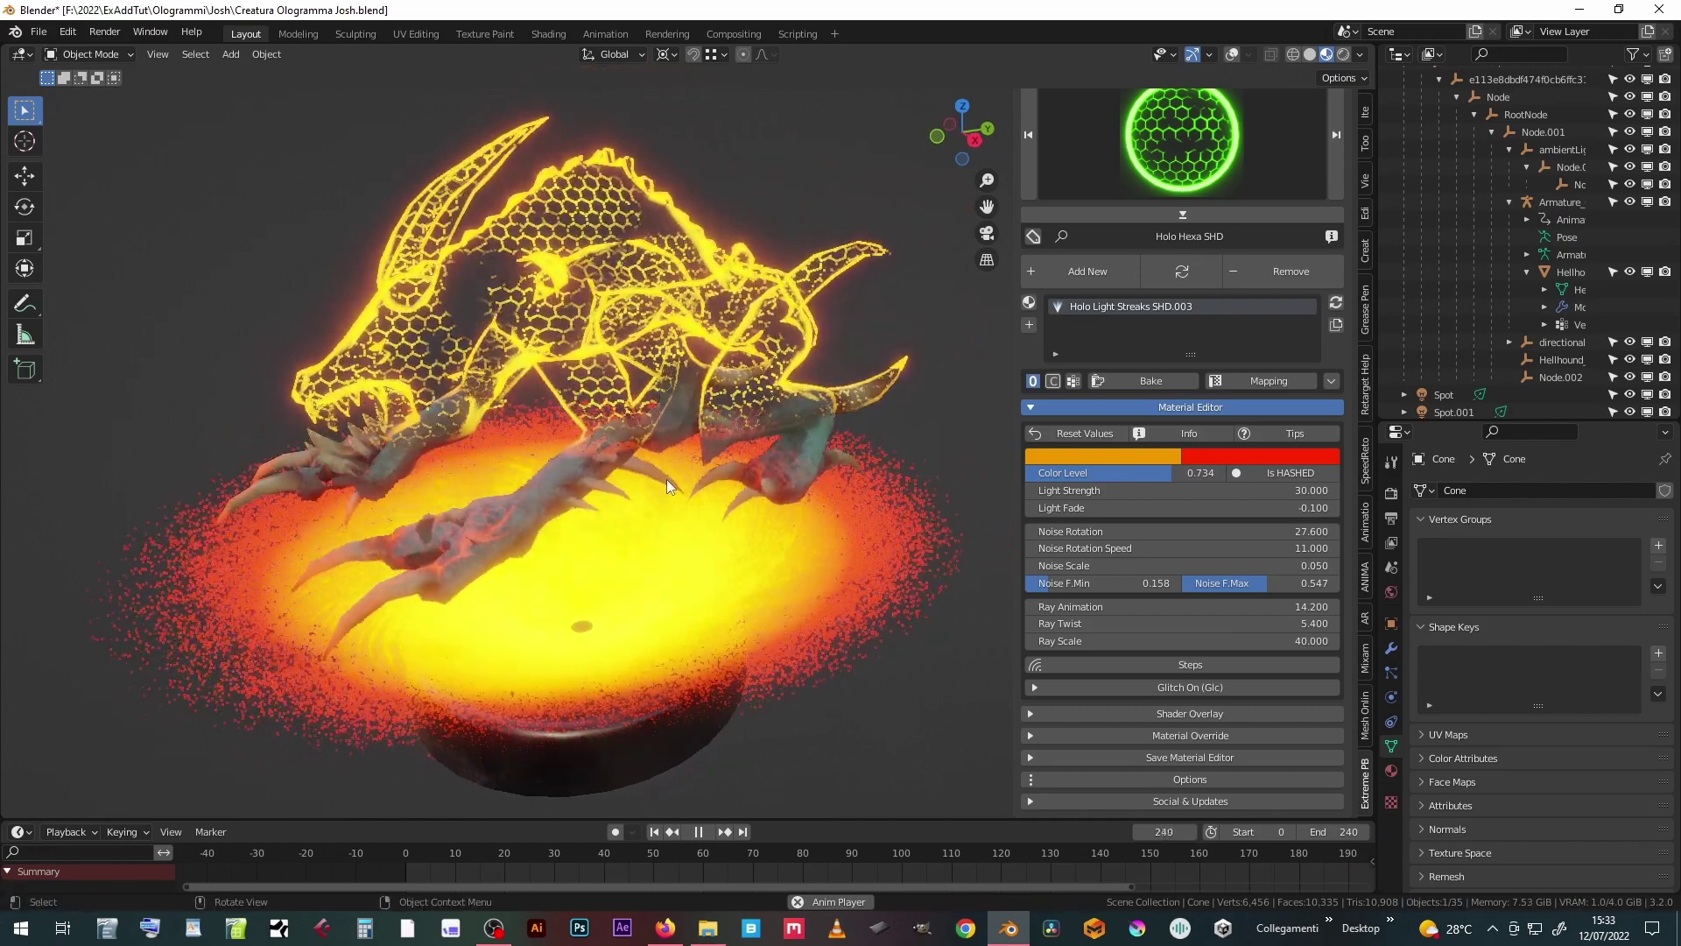
- Select the hellhound mesh and show its Shader Overlay settings in place of the material editor
left_click(648, 345)
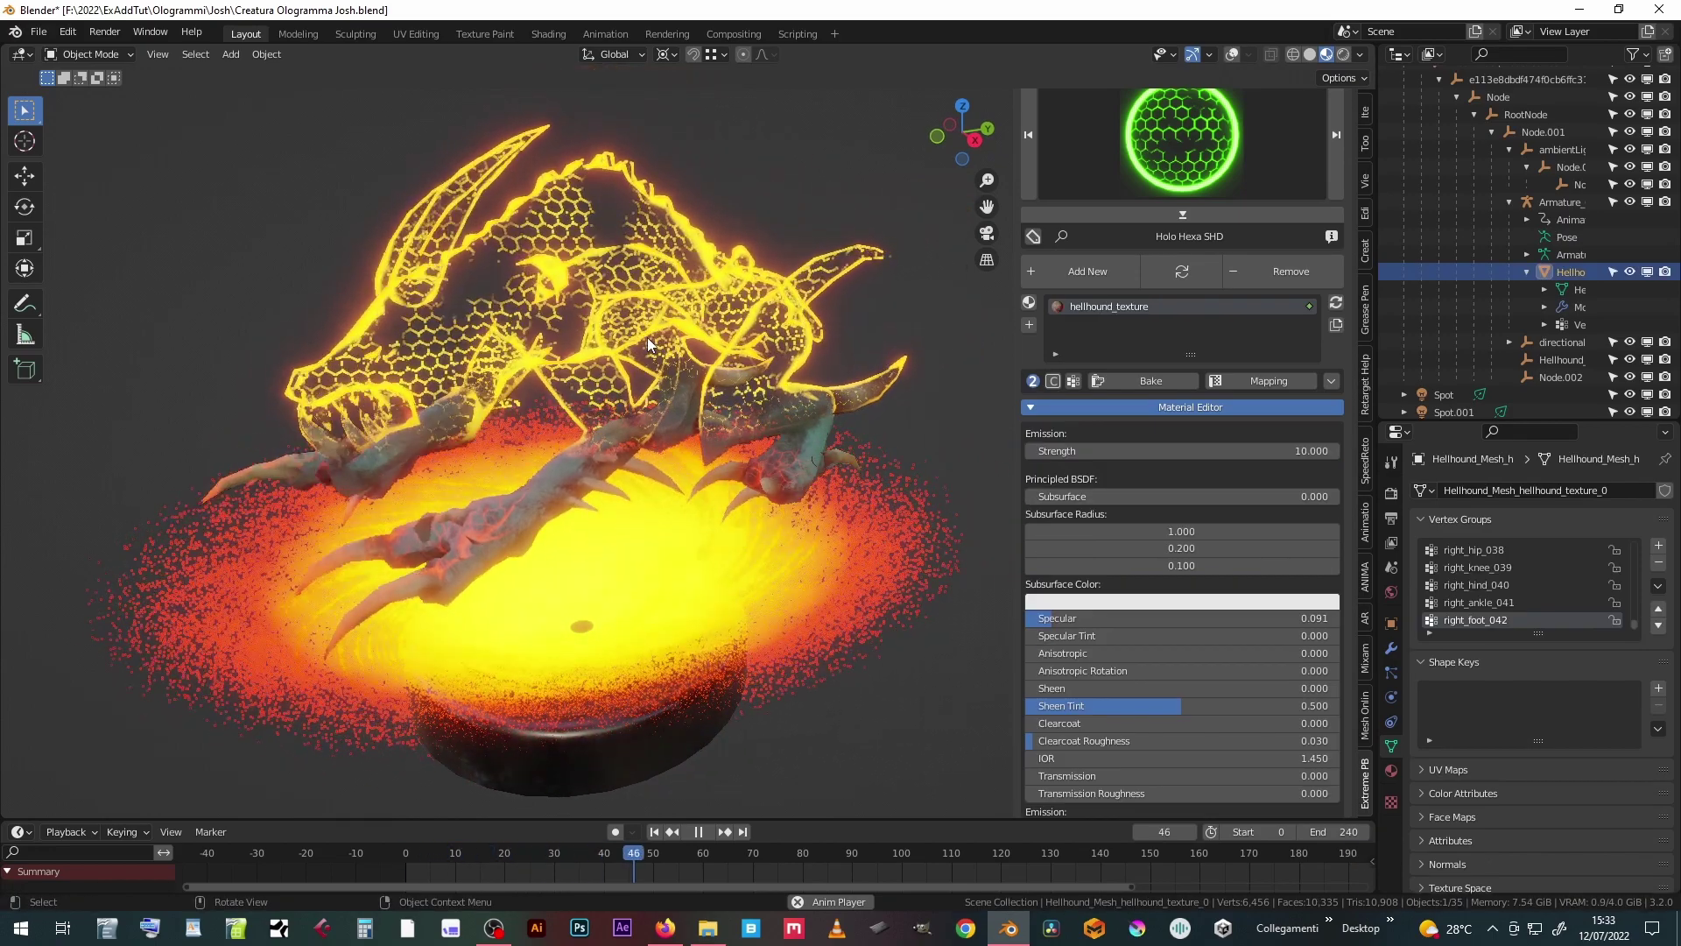
left_click(1232, 56)
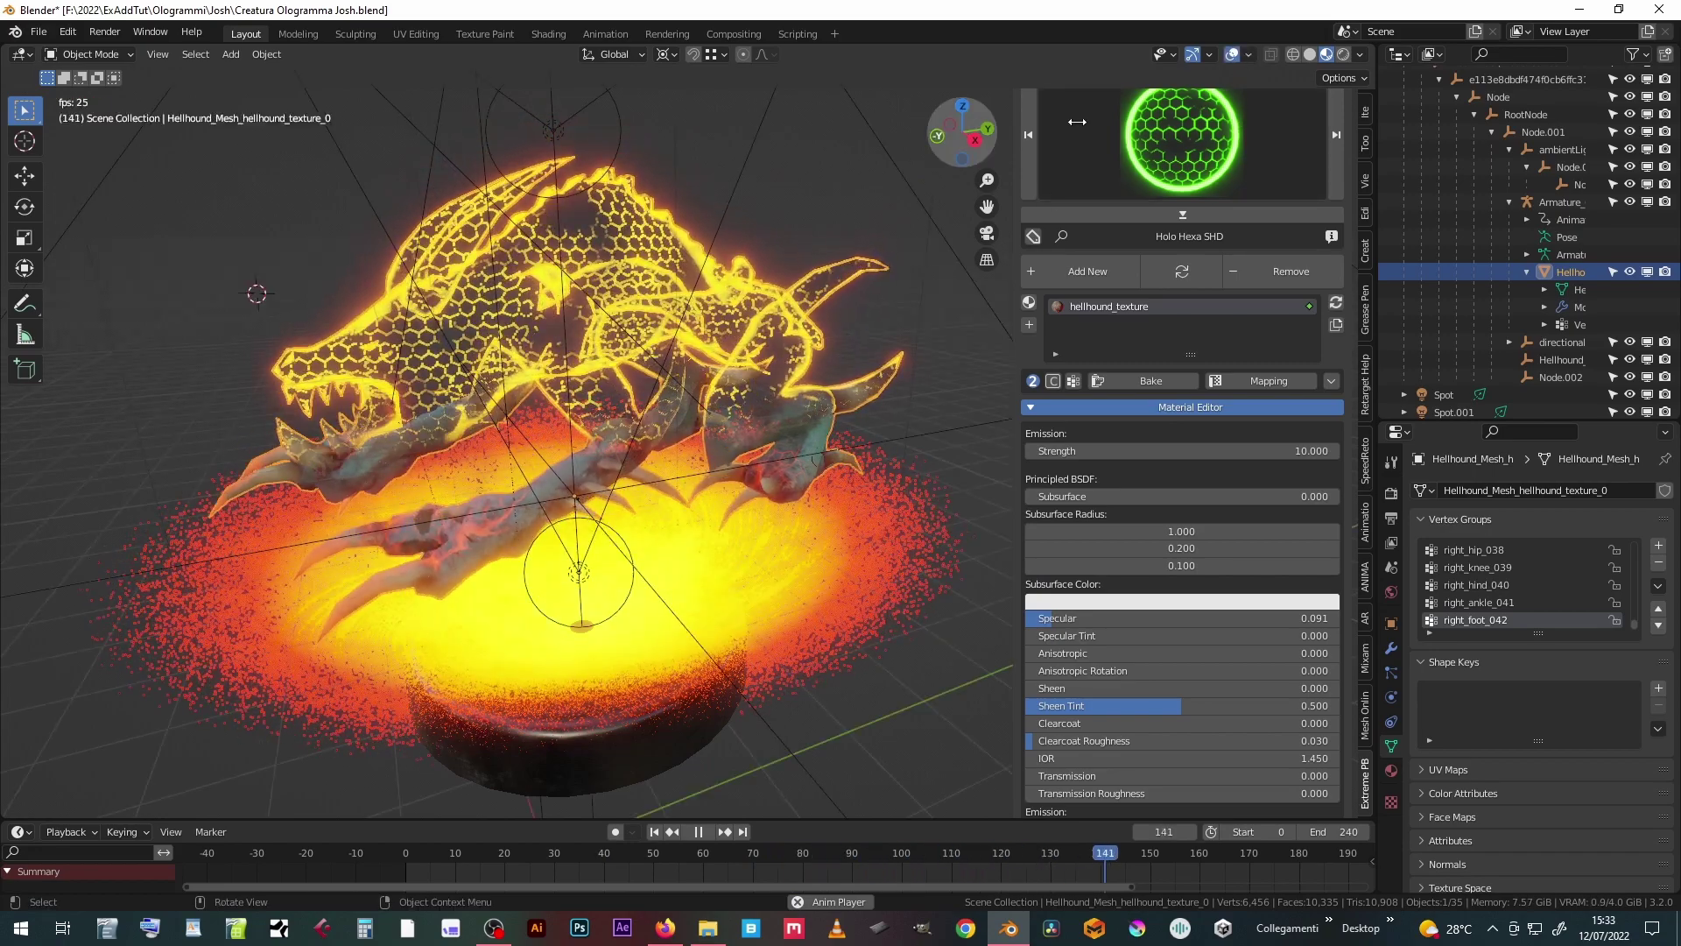
left_click(1233, 56)
scroll(1125, 536, "down", 3)
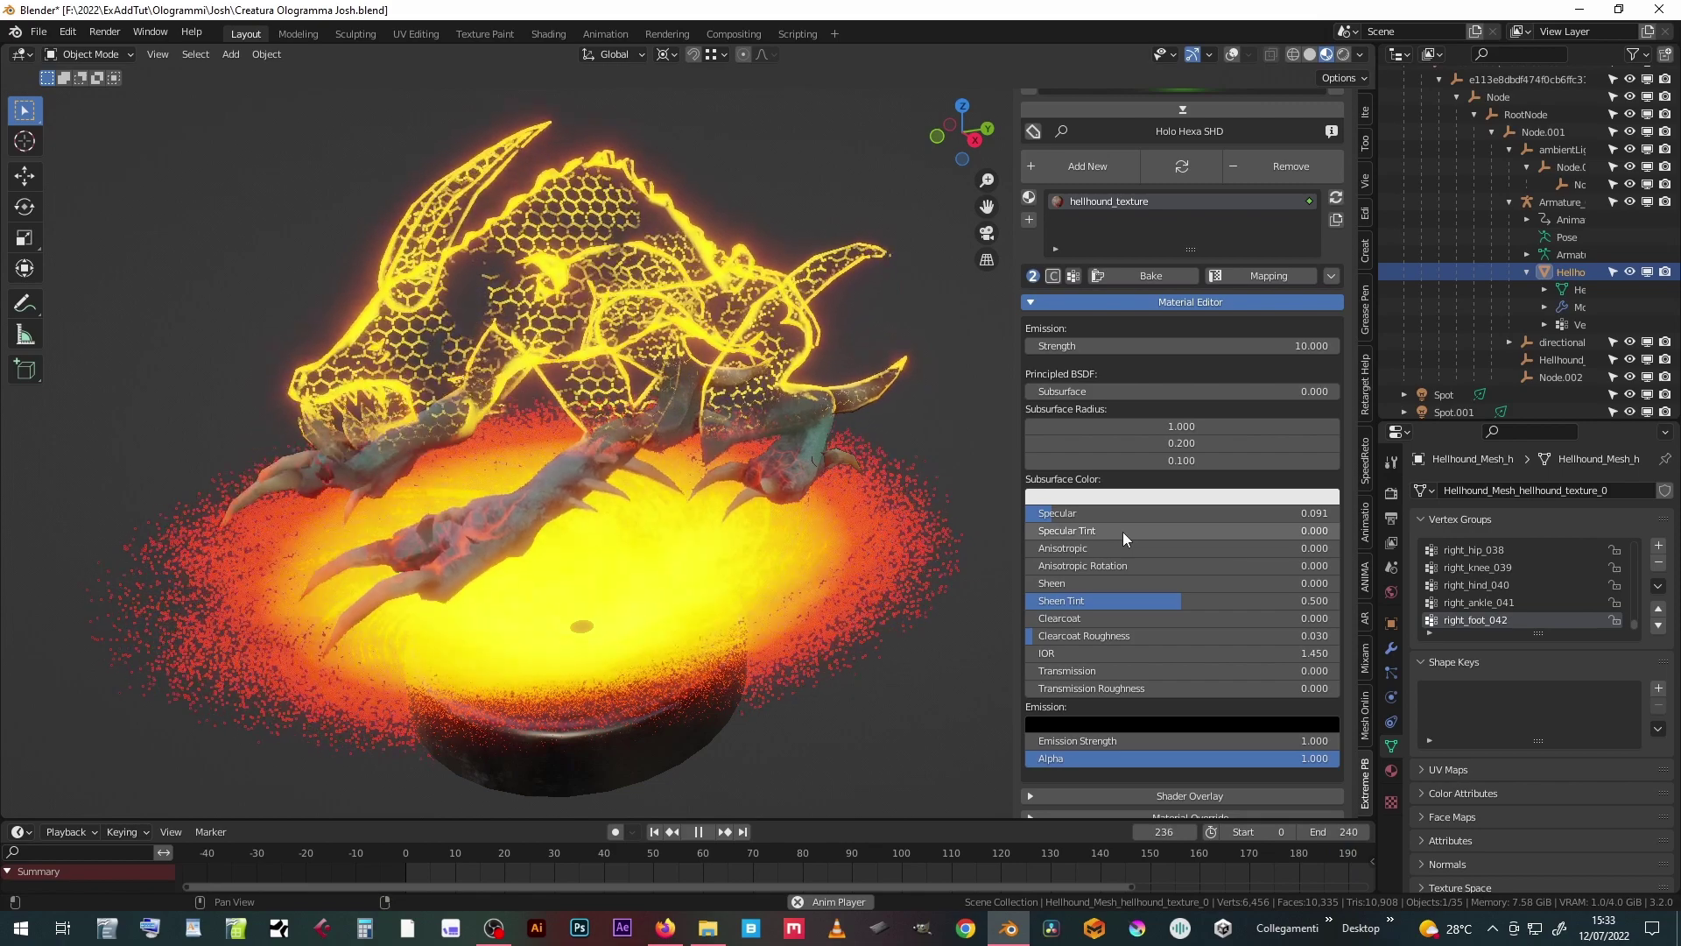
scroll(1122, 533, "down", 3)
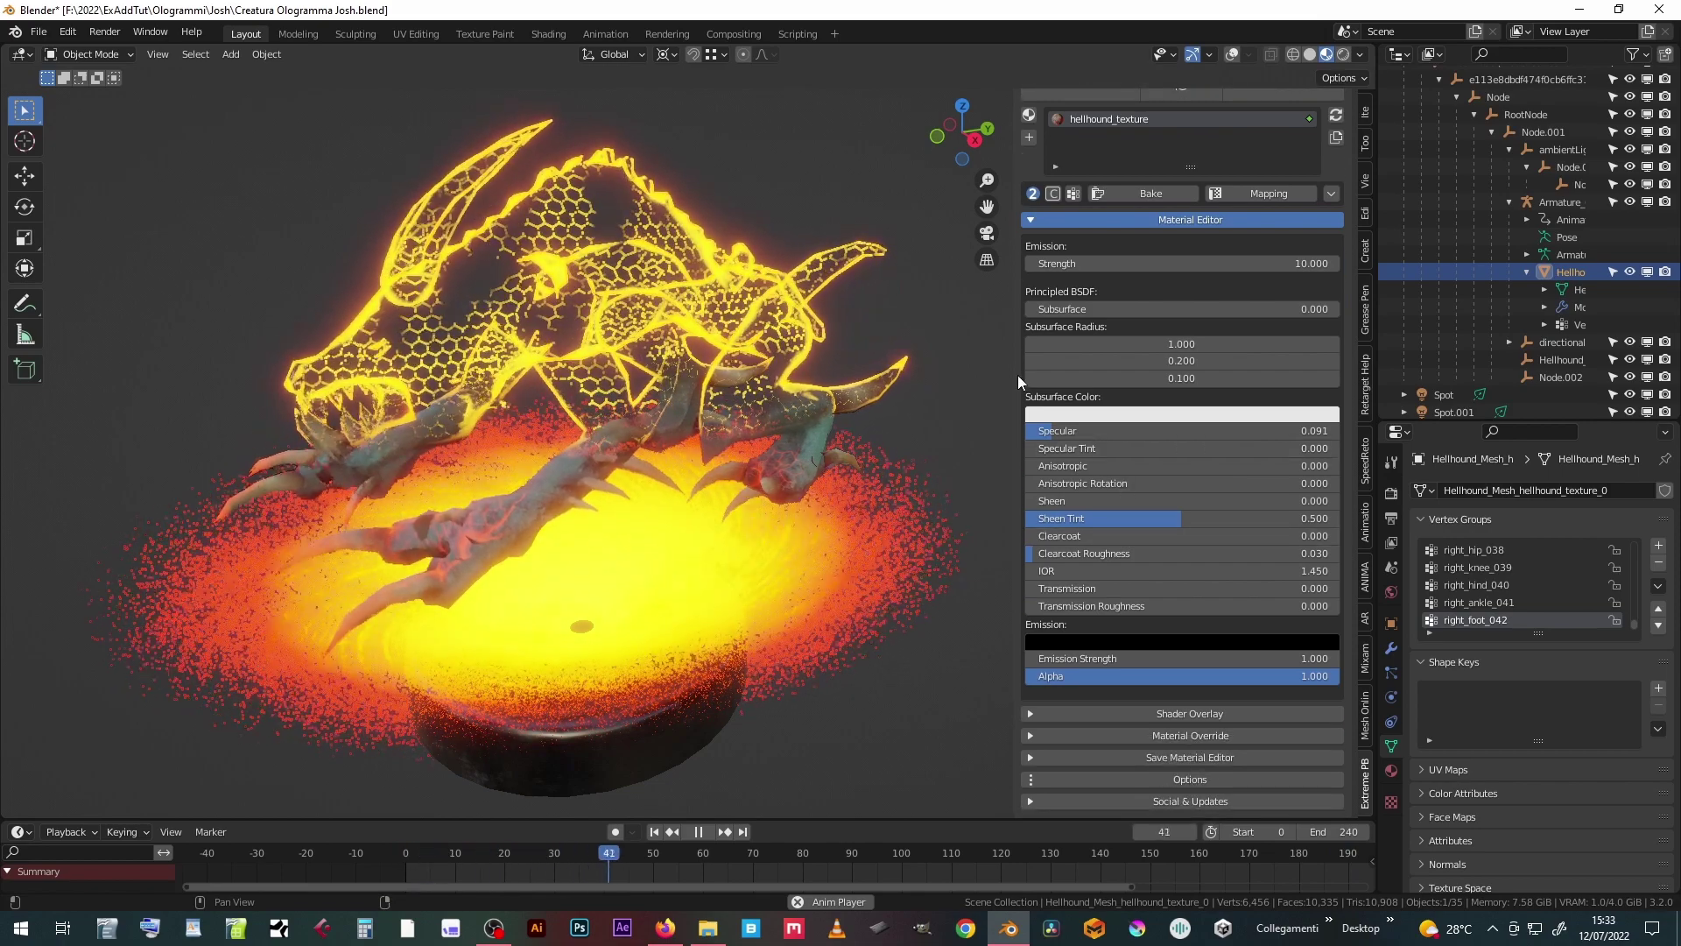
left_click(1033, 220)
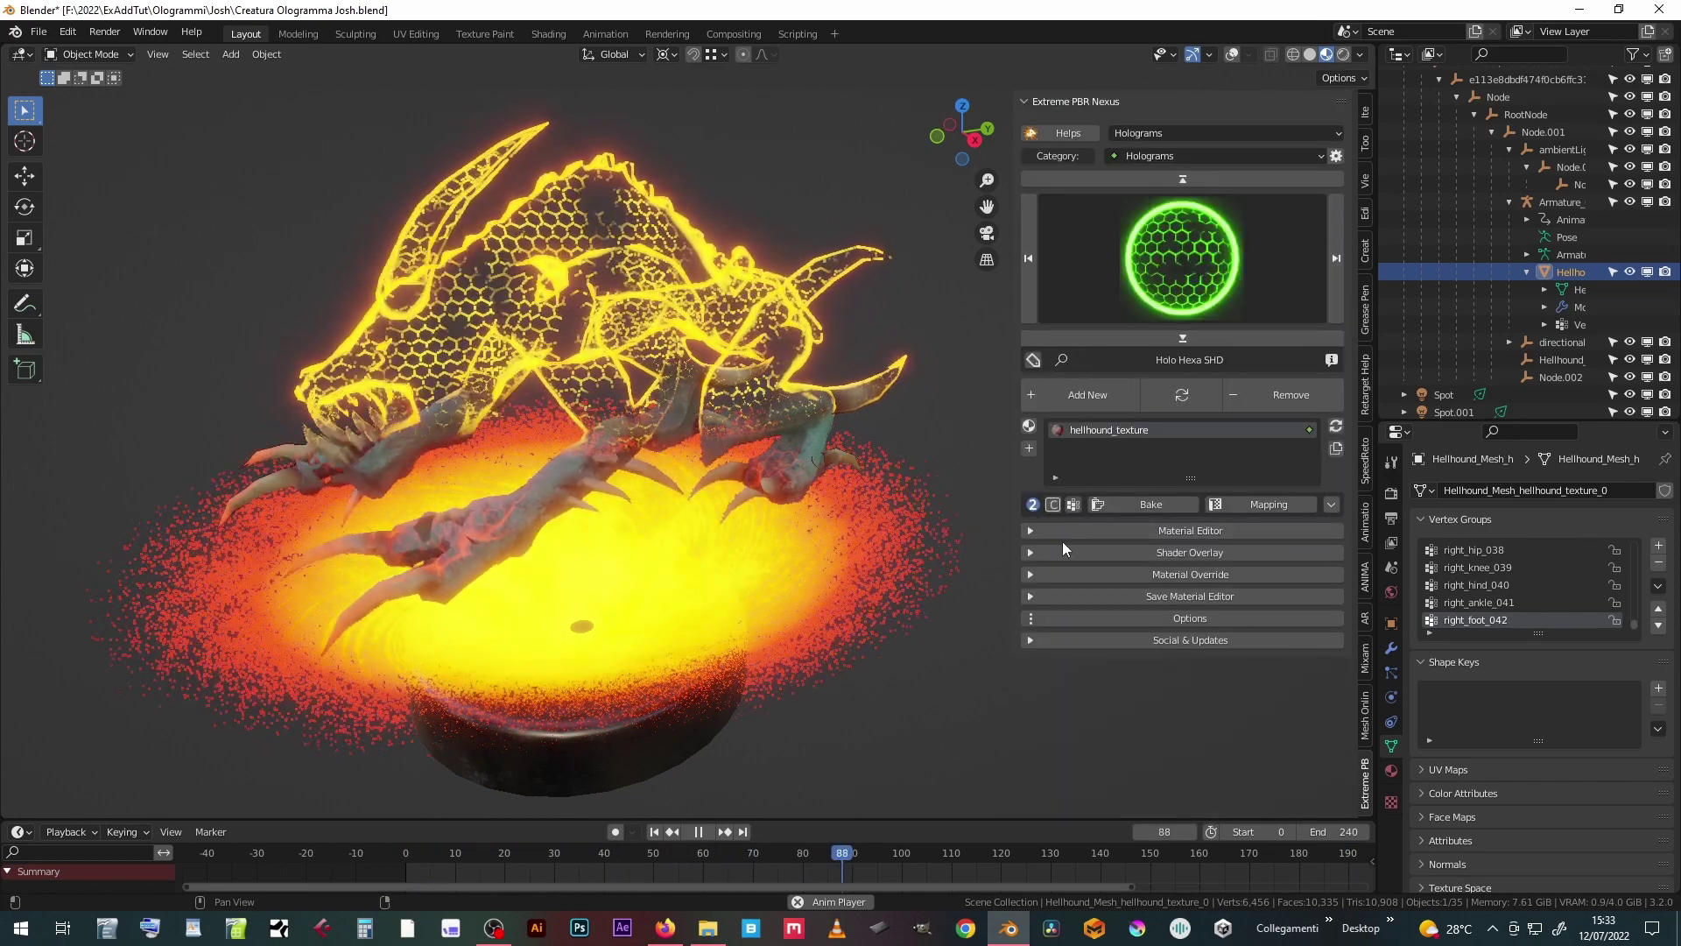
left_click(1029, 552)
scroll(1061, 550, "down", 10)
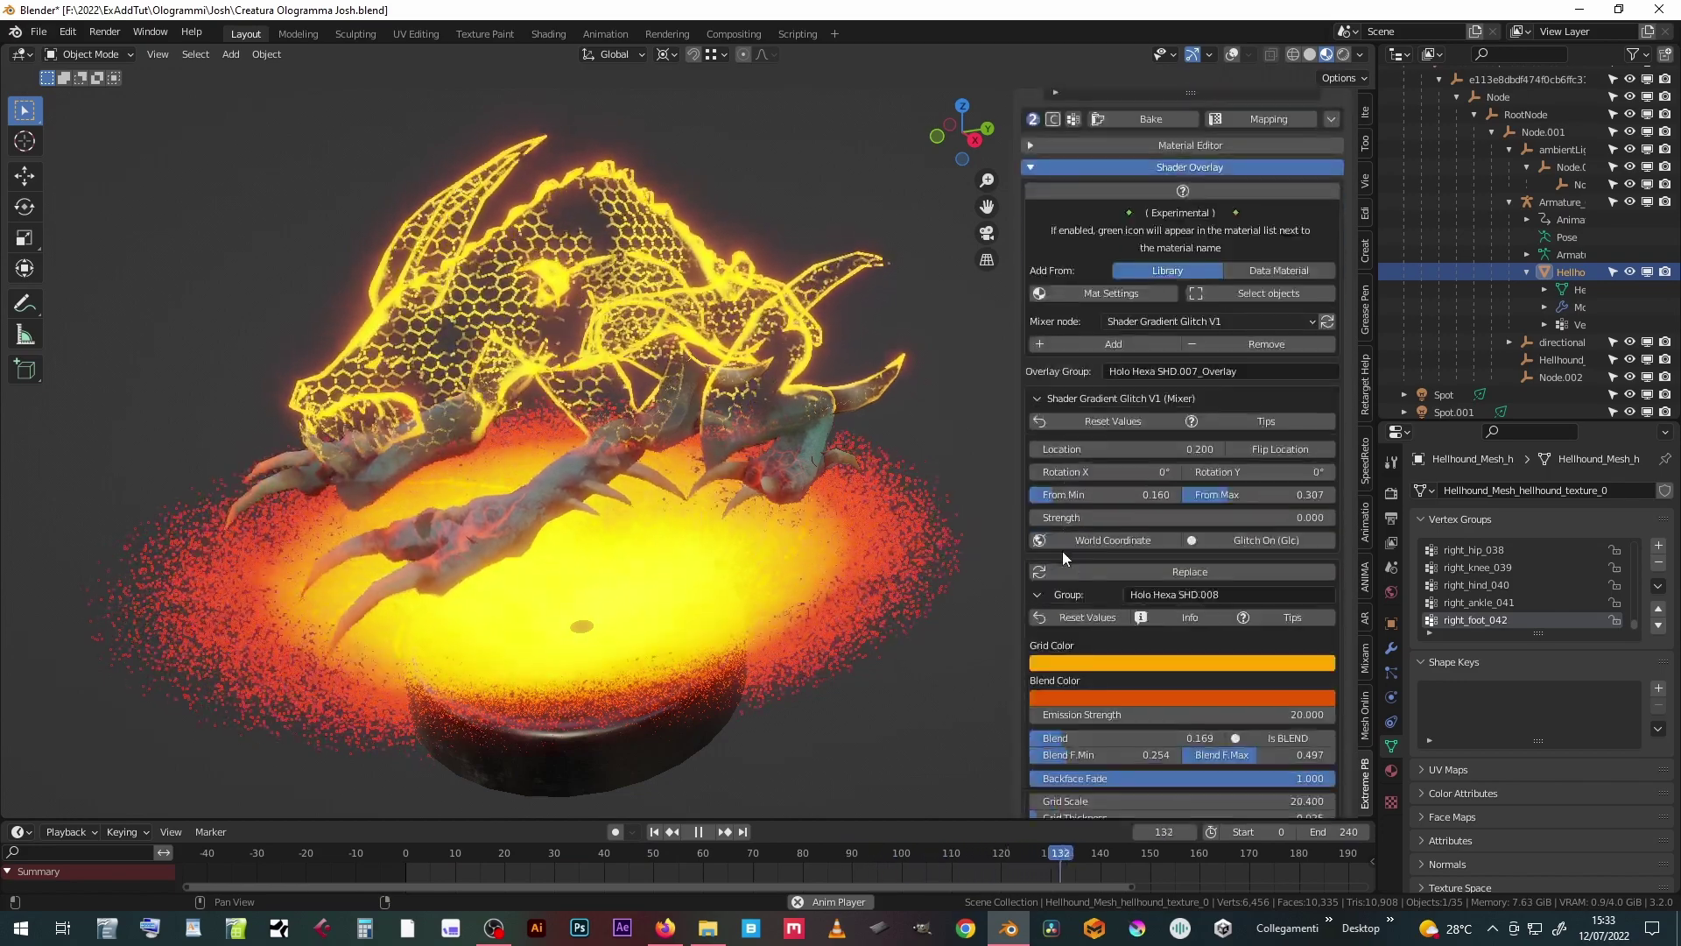
- Try the overlay mixer's glitch effect with Glc Frequency 0.889, Glc Speed 500 and Glc Phase 6.9
left_click(1267, 539)
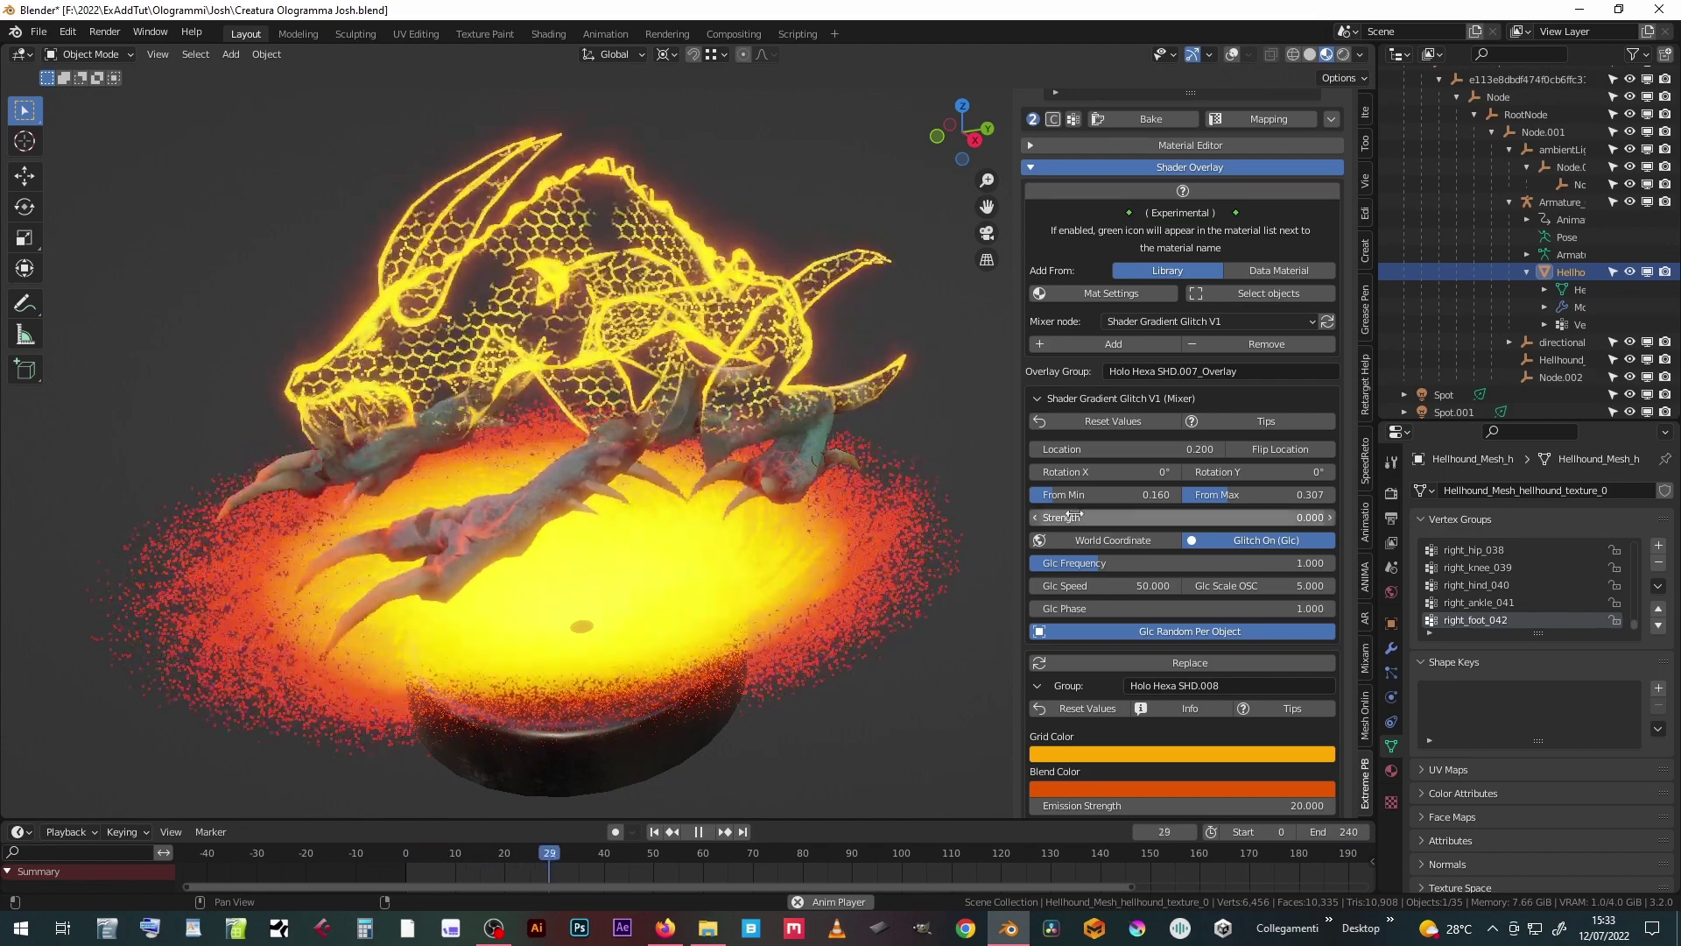
left_click_drag(1060, 559, 1305, 562)
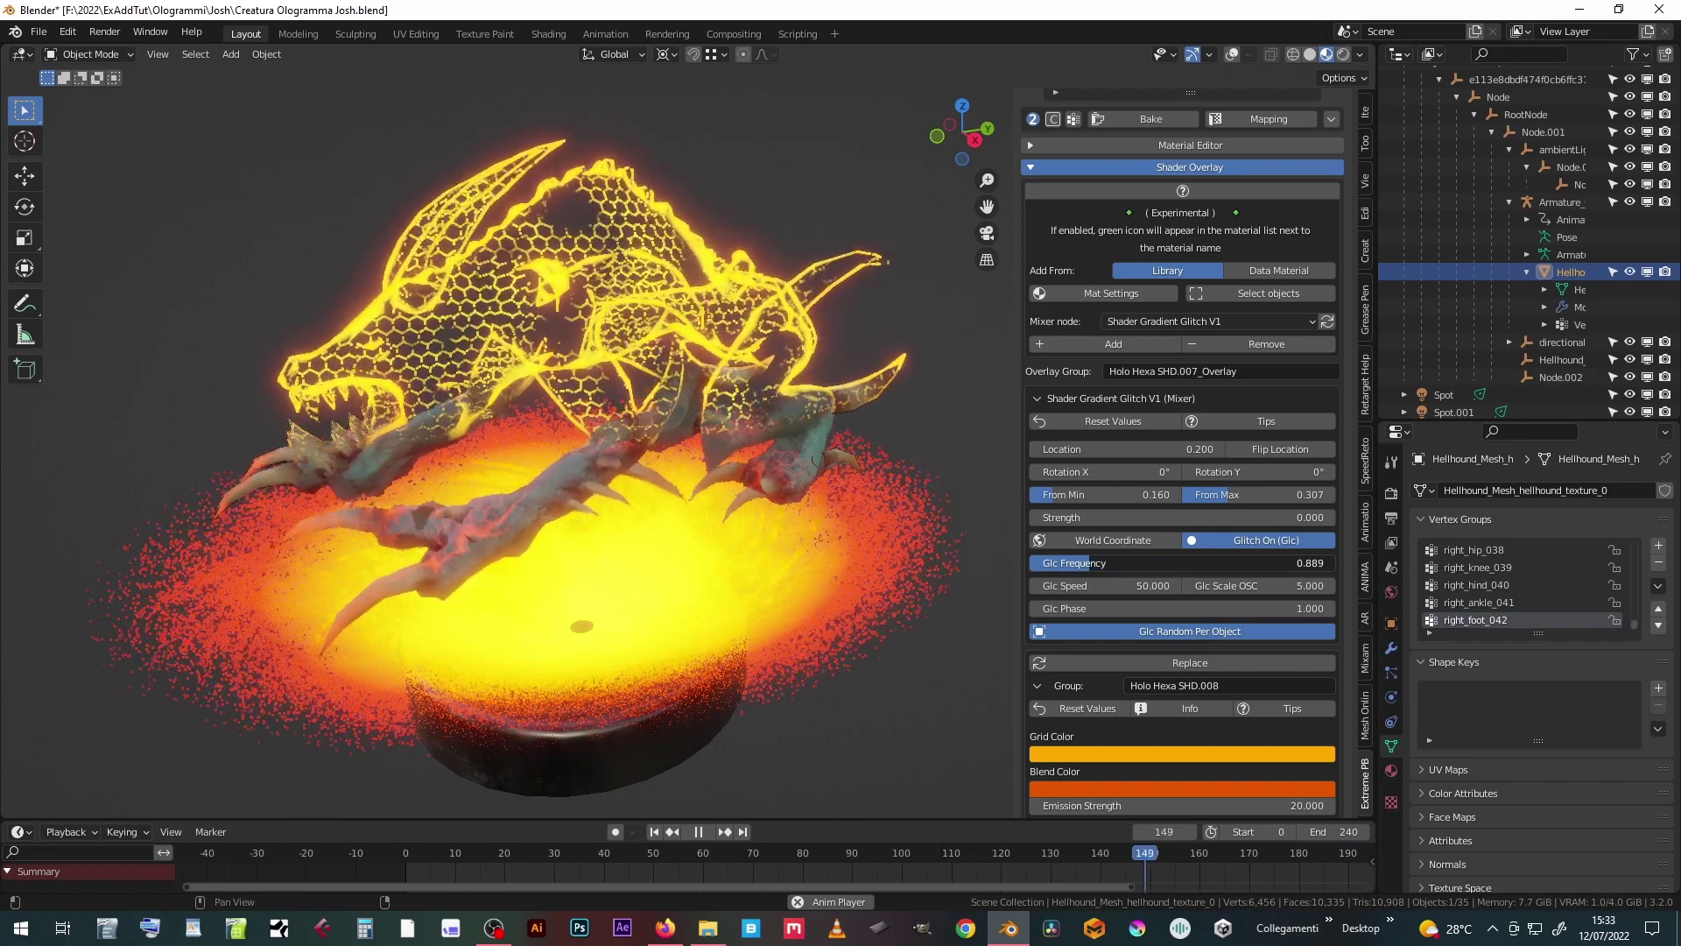
left_click(1130, 583)
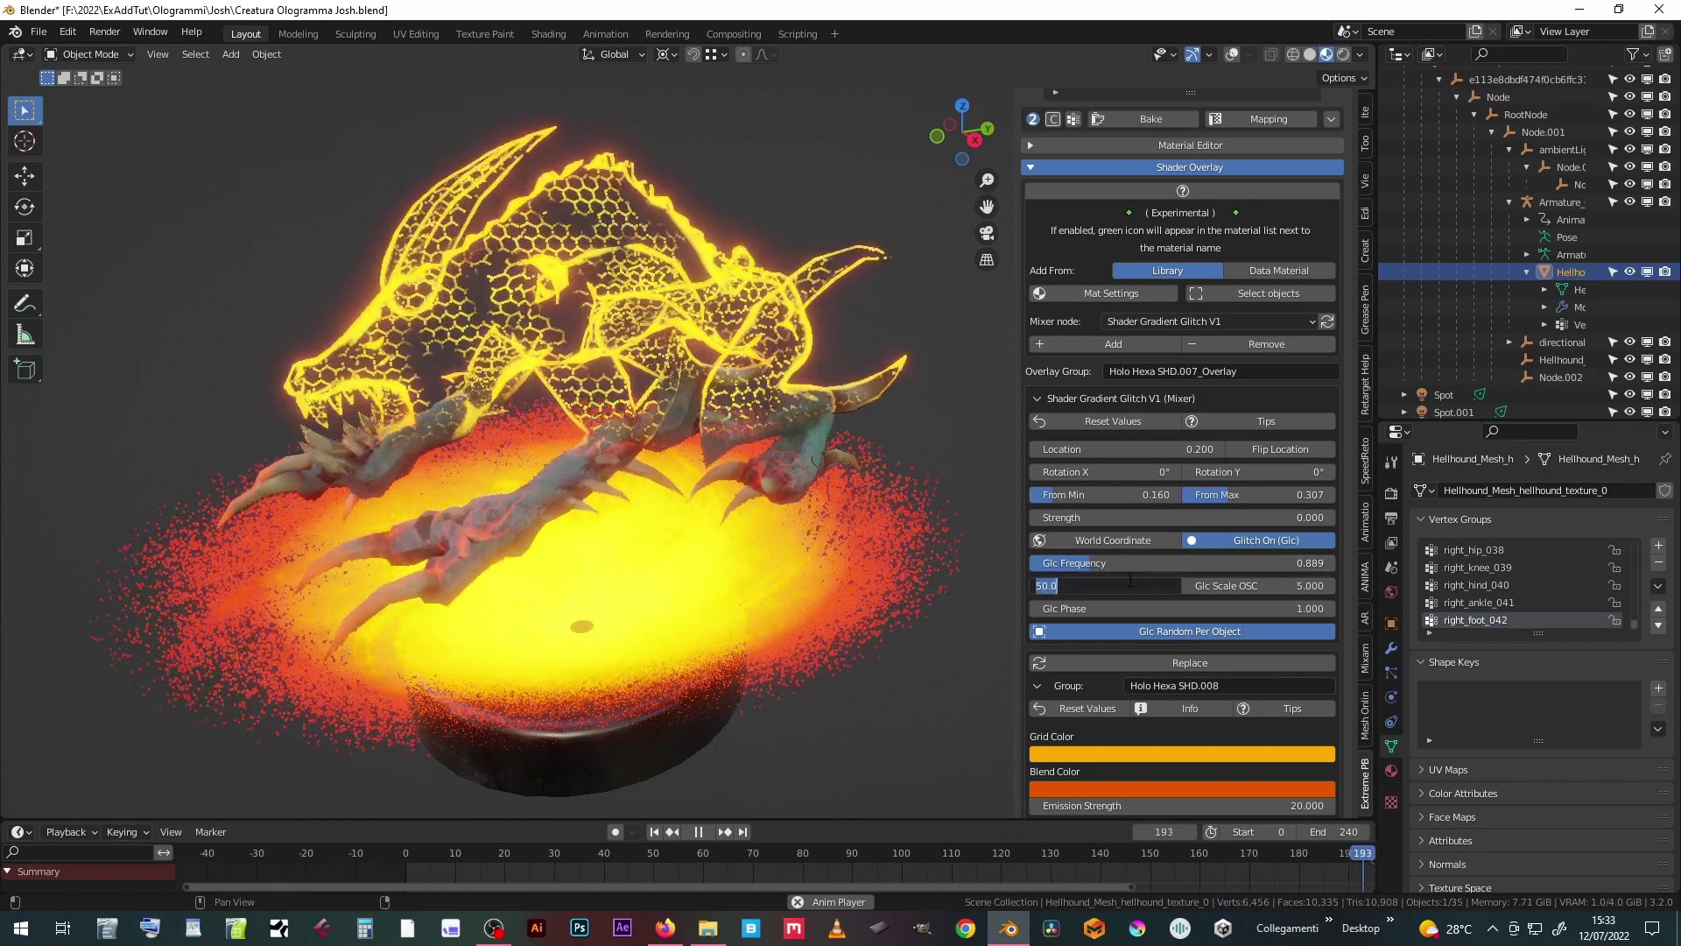
type("500")
key("Return")
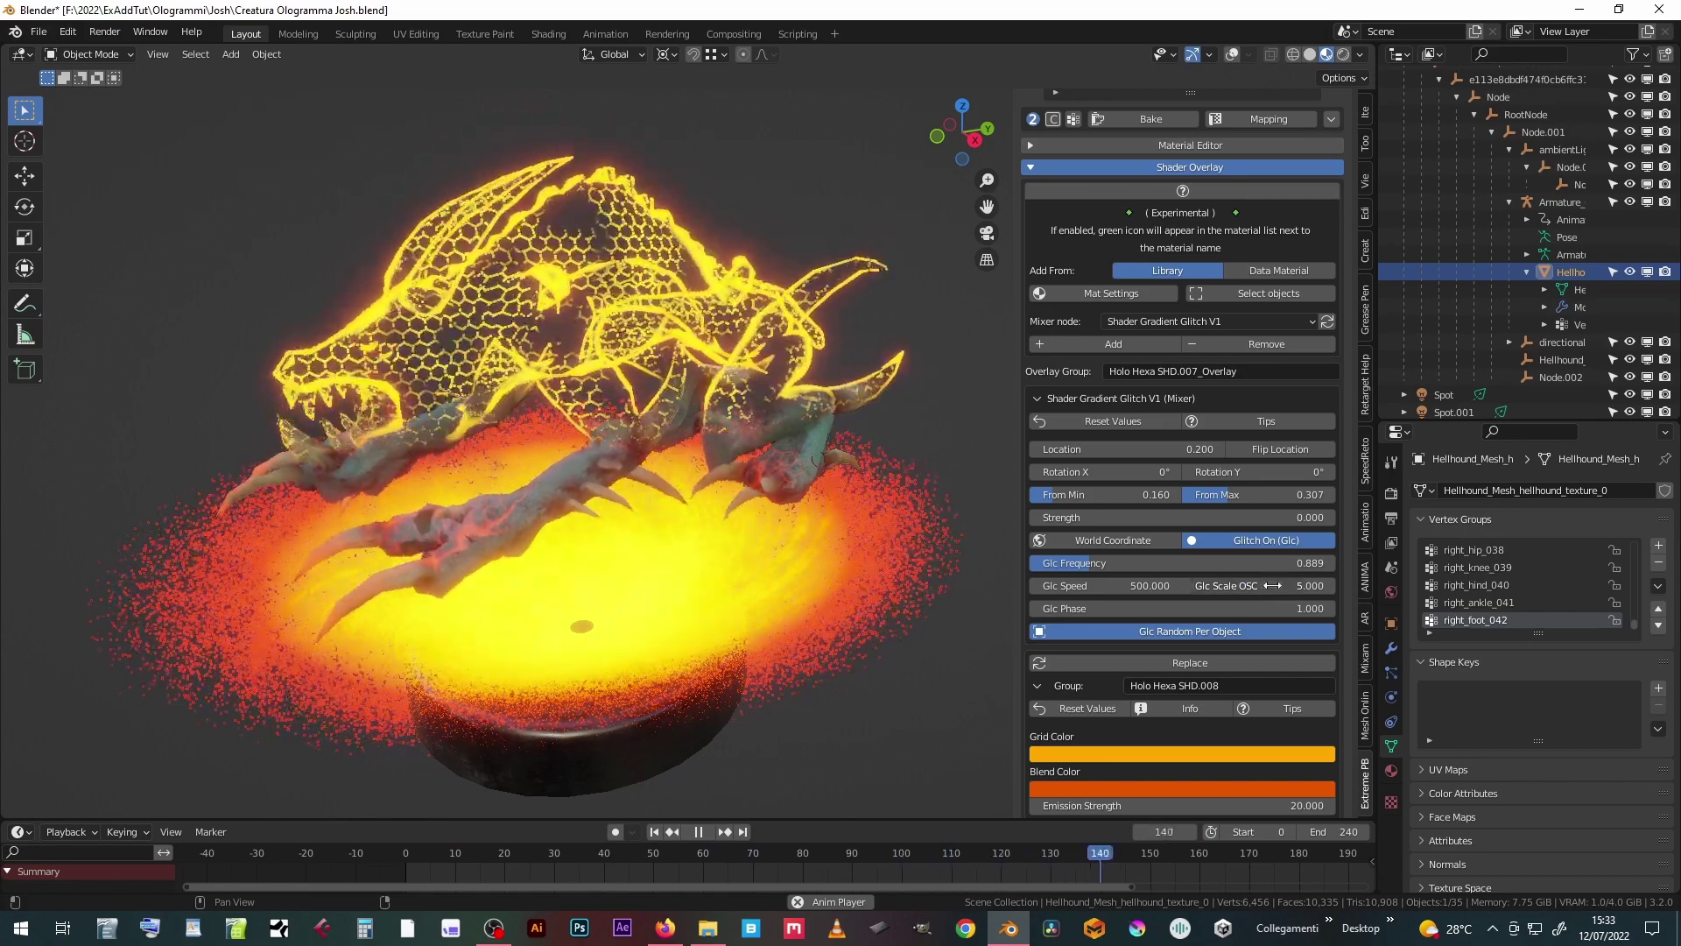
left_click_drag(1242, 608, 1294, 607)
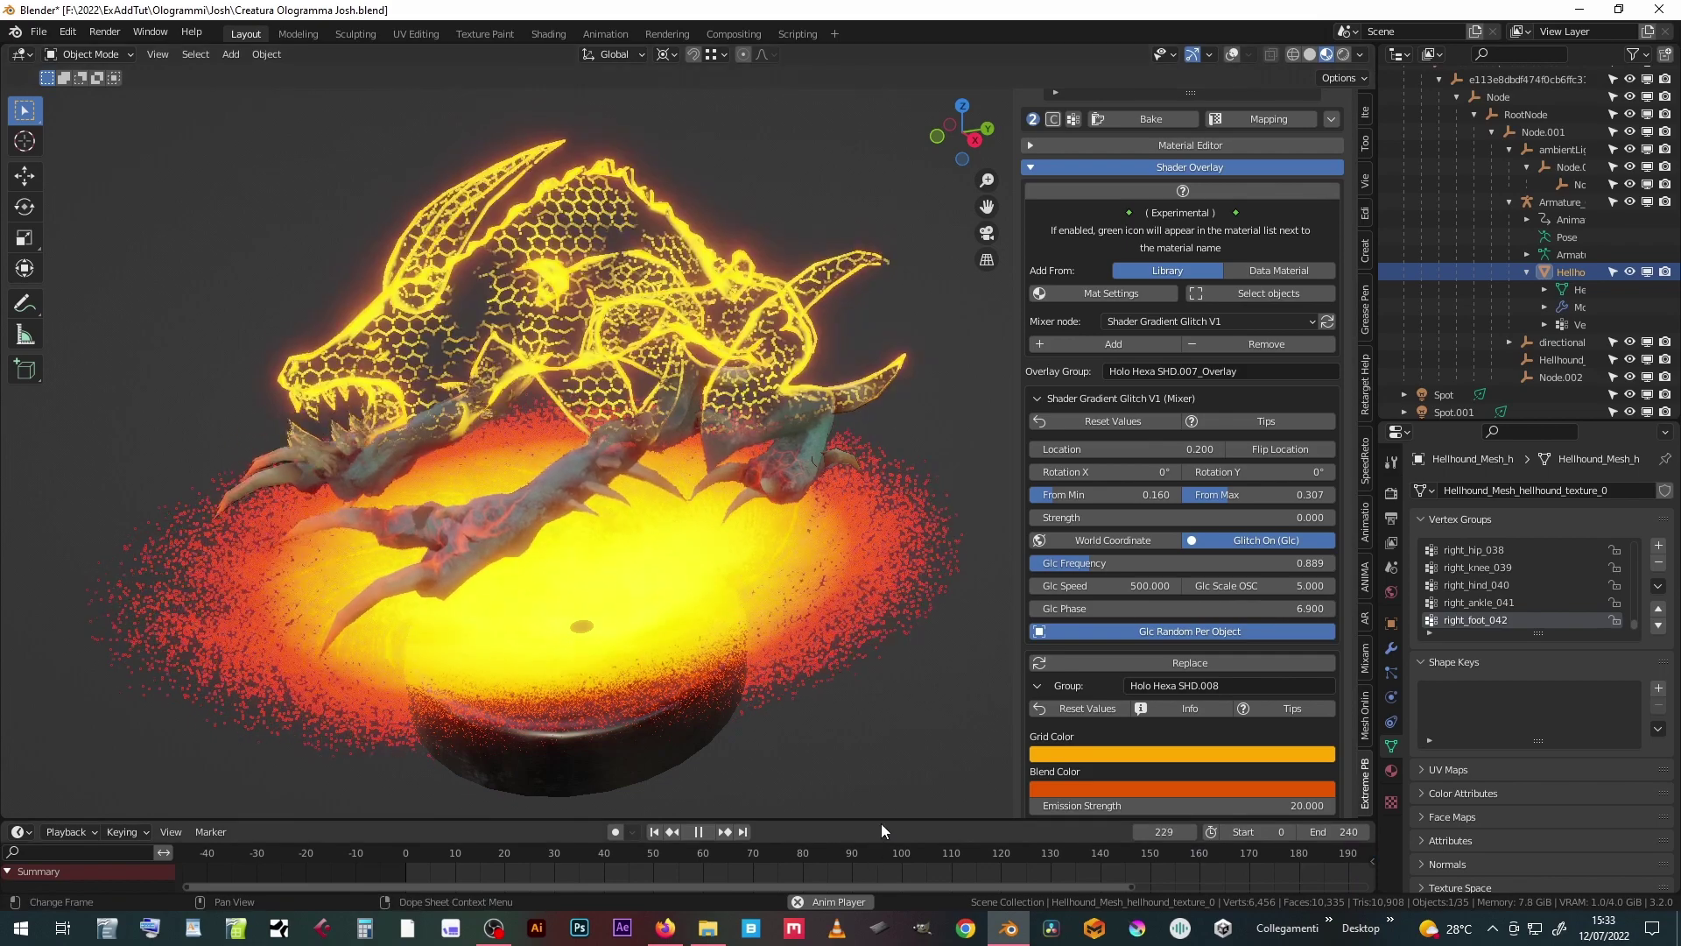
- Enlarge the timeline with playback stopped and turn off the overlay mixer's glitch effect
left_click_drag(880, 821, 771, 689)
key("space")
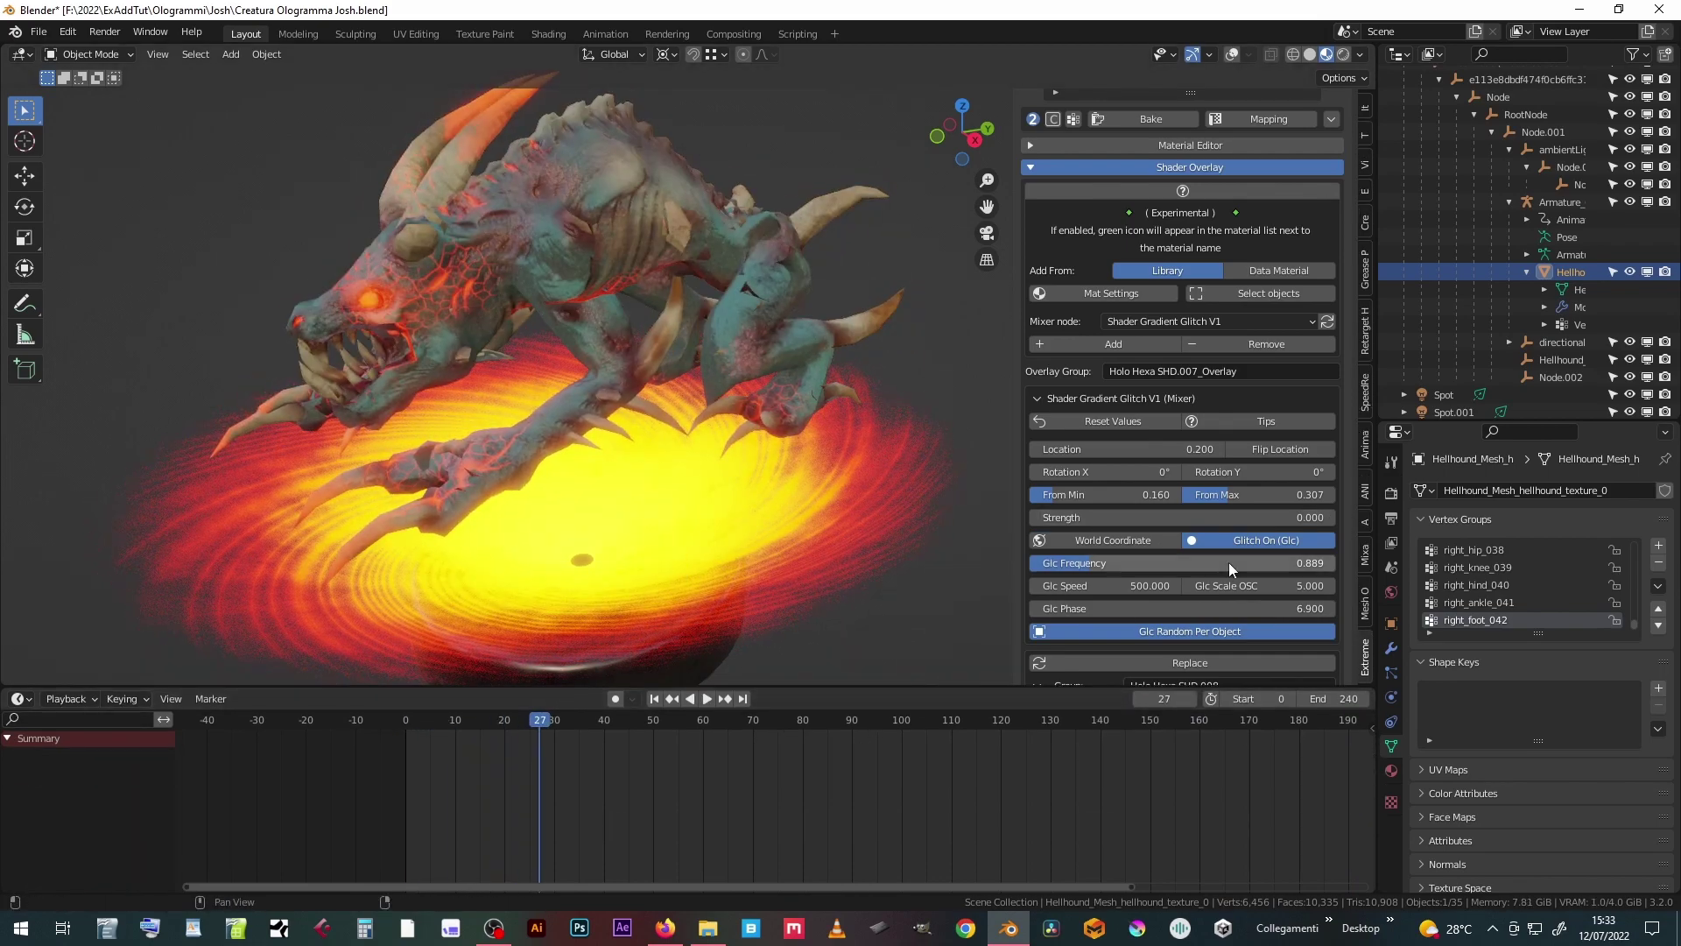
left_click(1239, 537)
- At frame 20, set the overlay mixer's Location to -0.2 and insert a keyframe on it
left_click_drag(530, 720, 510, 732)
key("Left")
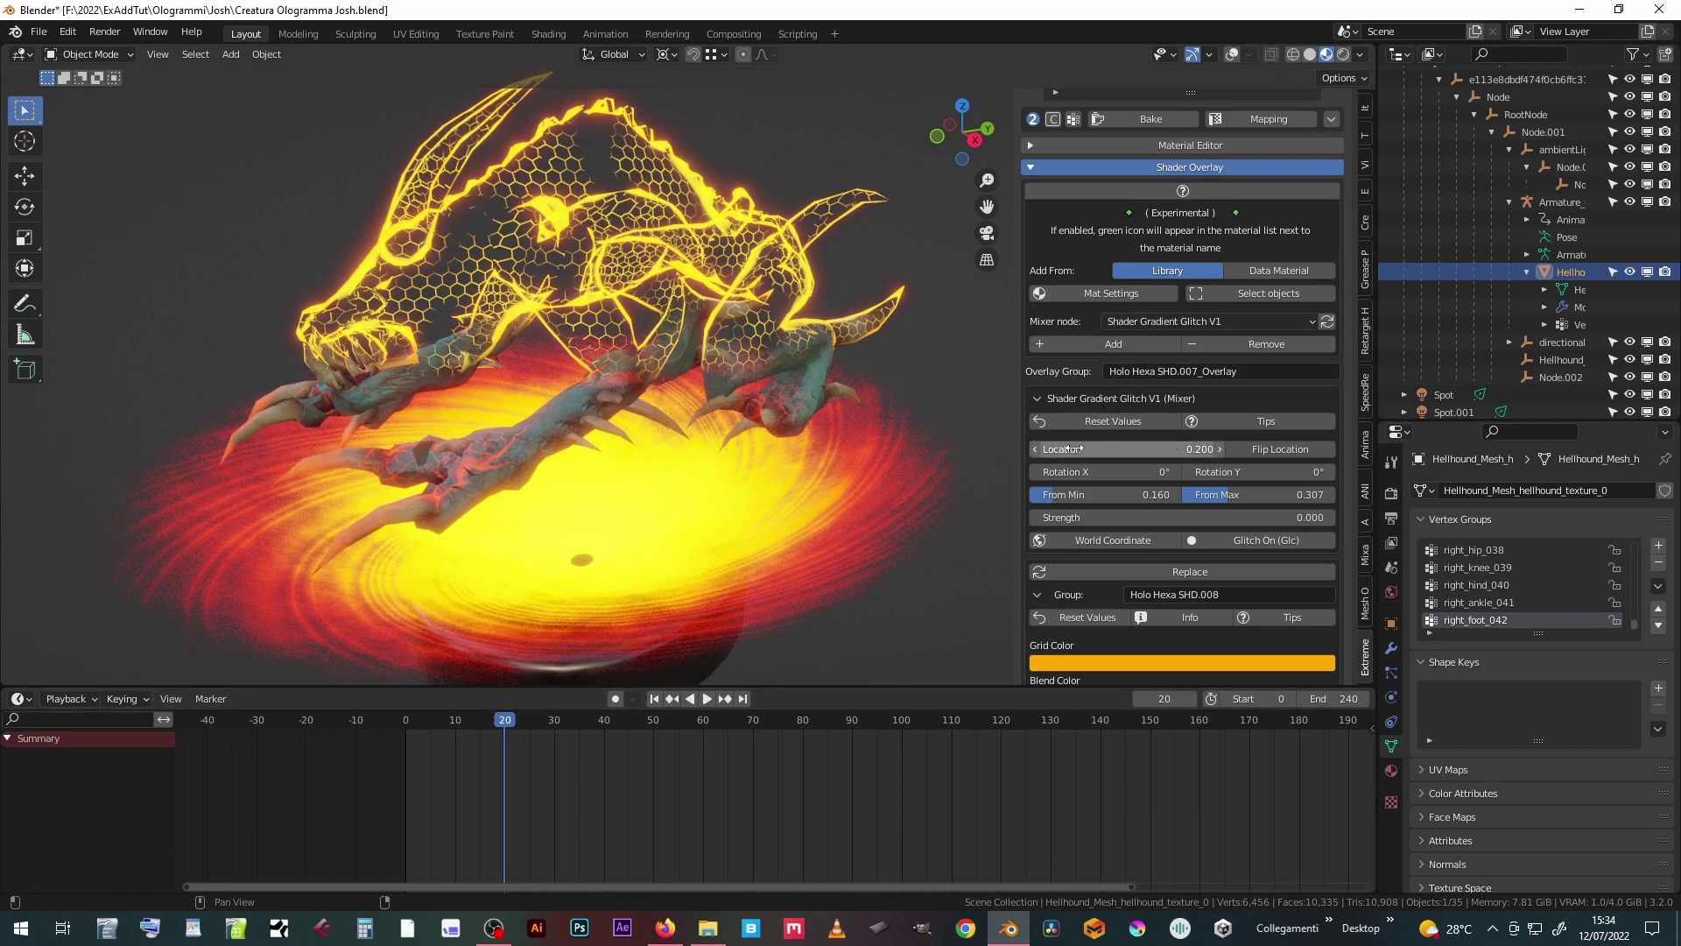
left_click(1033, 449)
left_click(1033, 448)
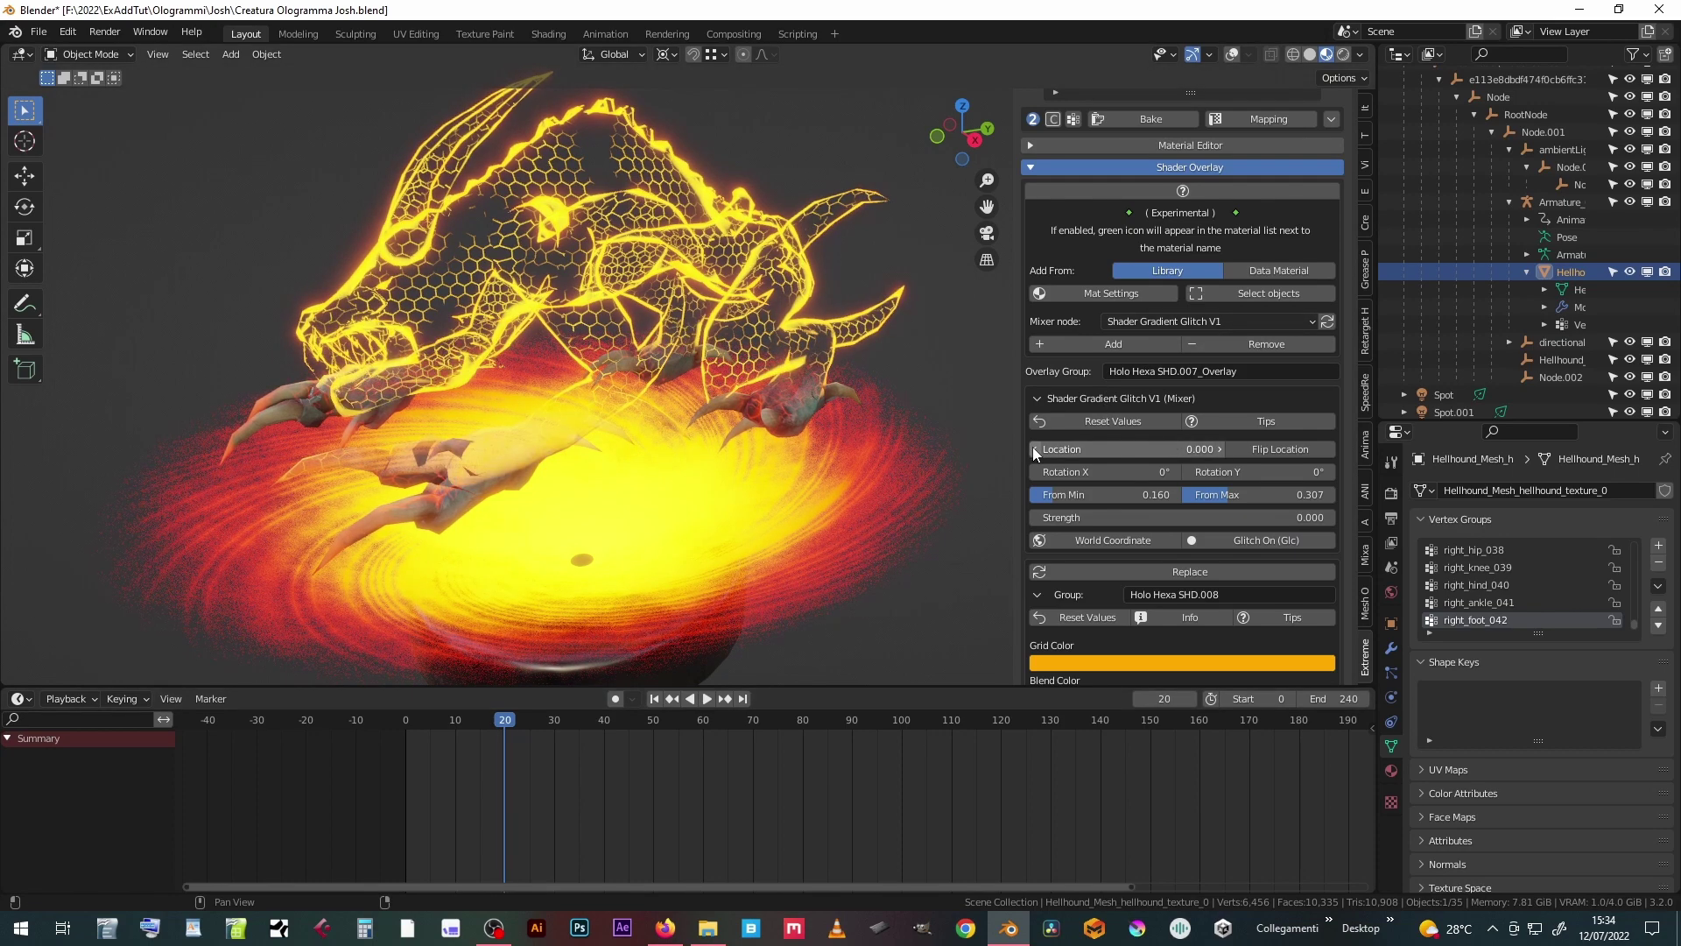
left_click(1033, 448)
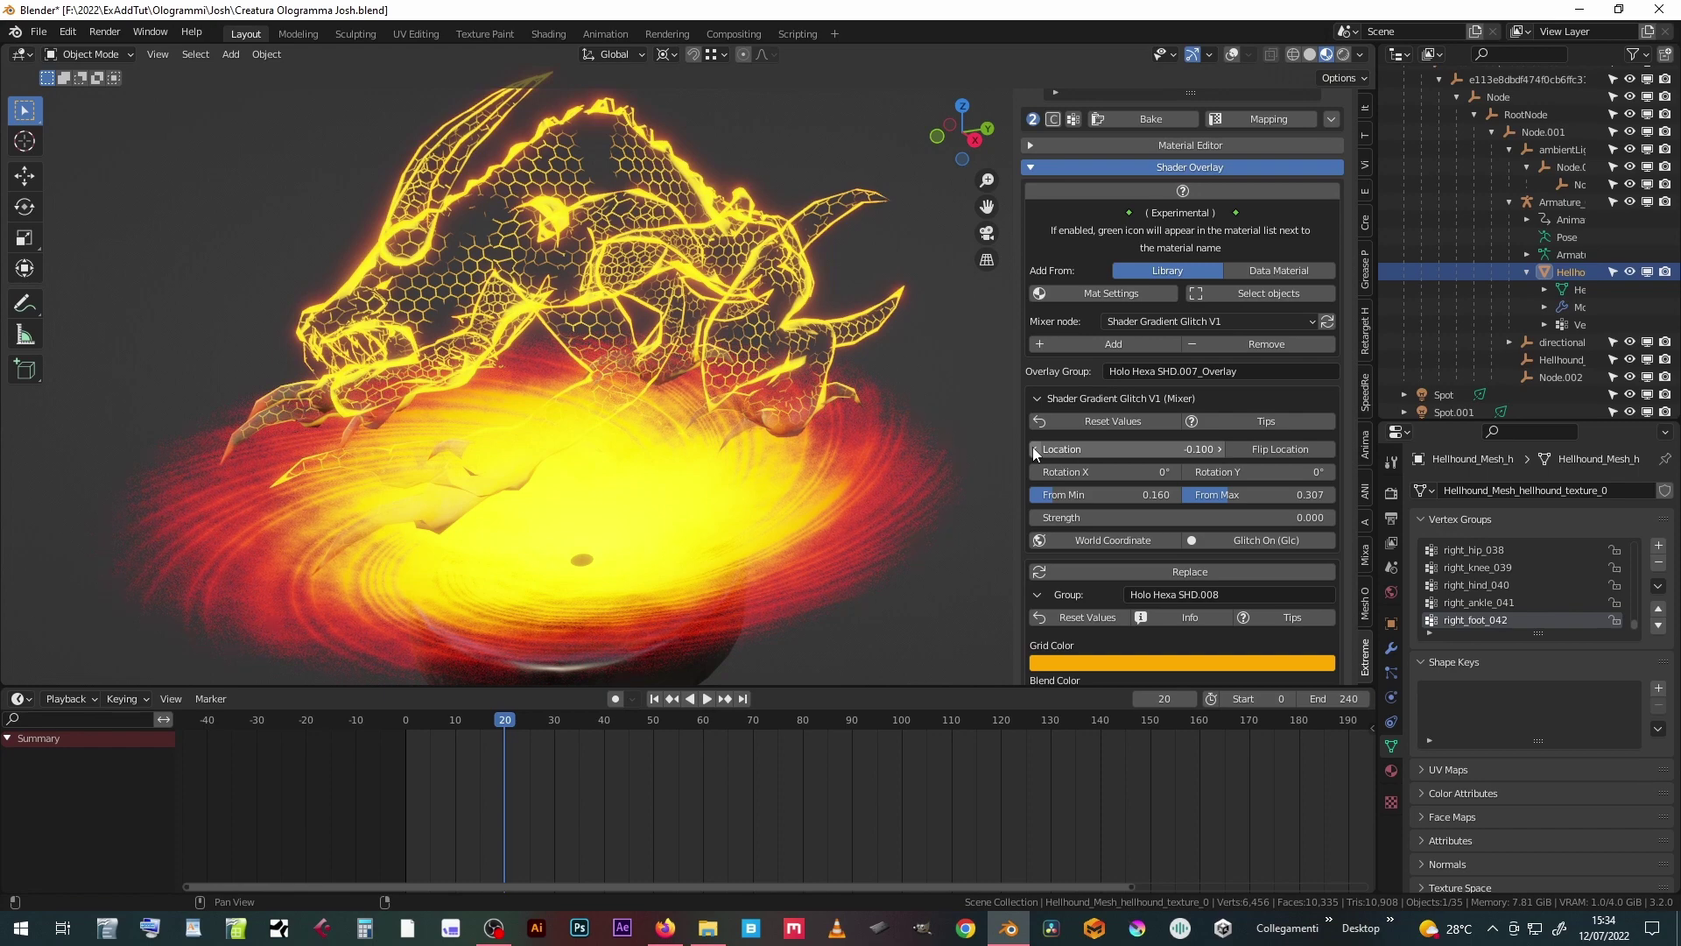
left_click(1033, 448)
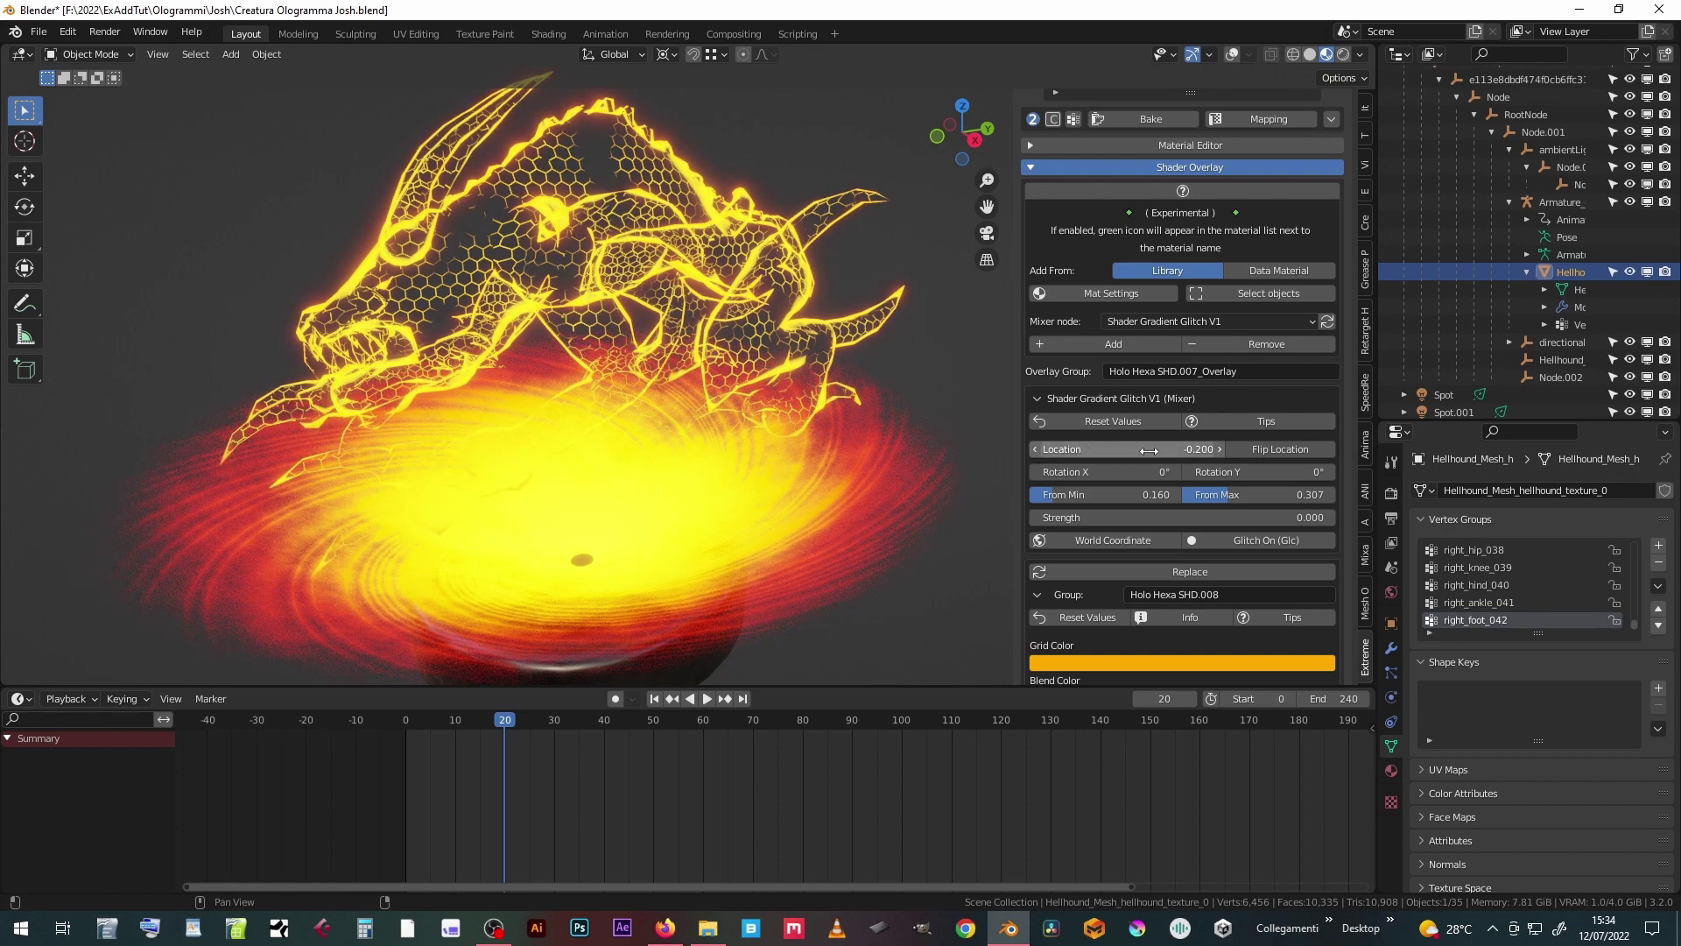
key("i")
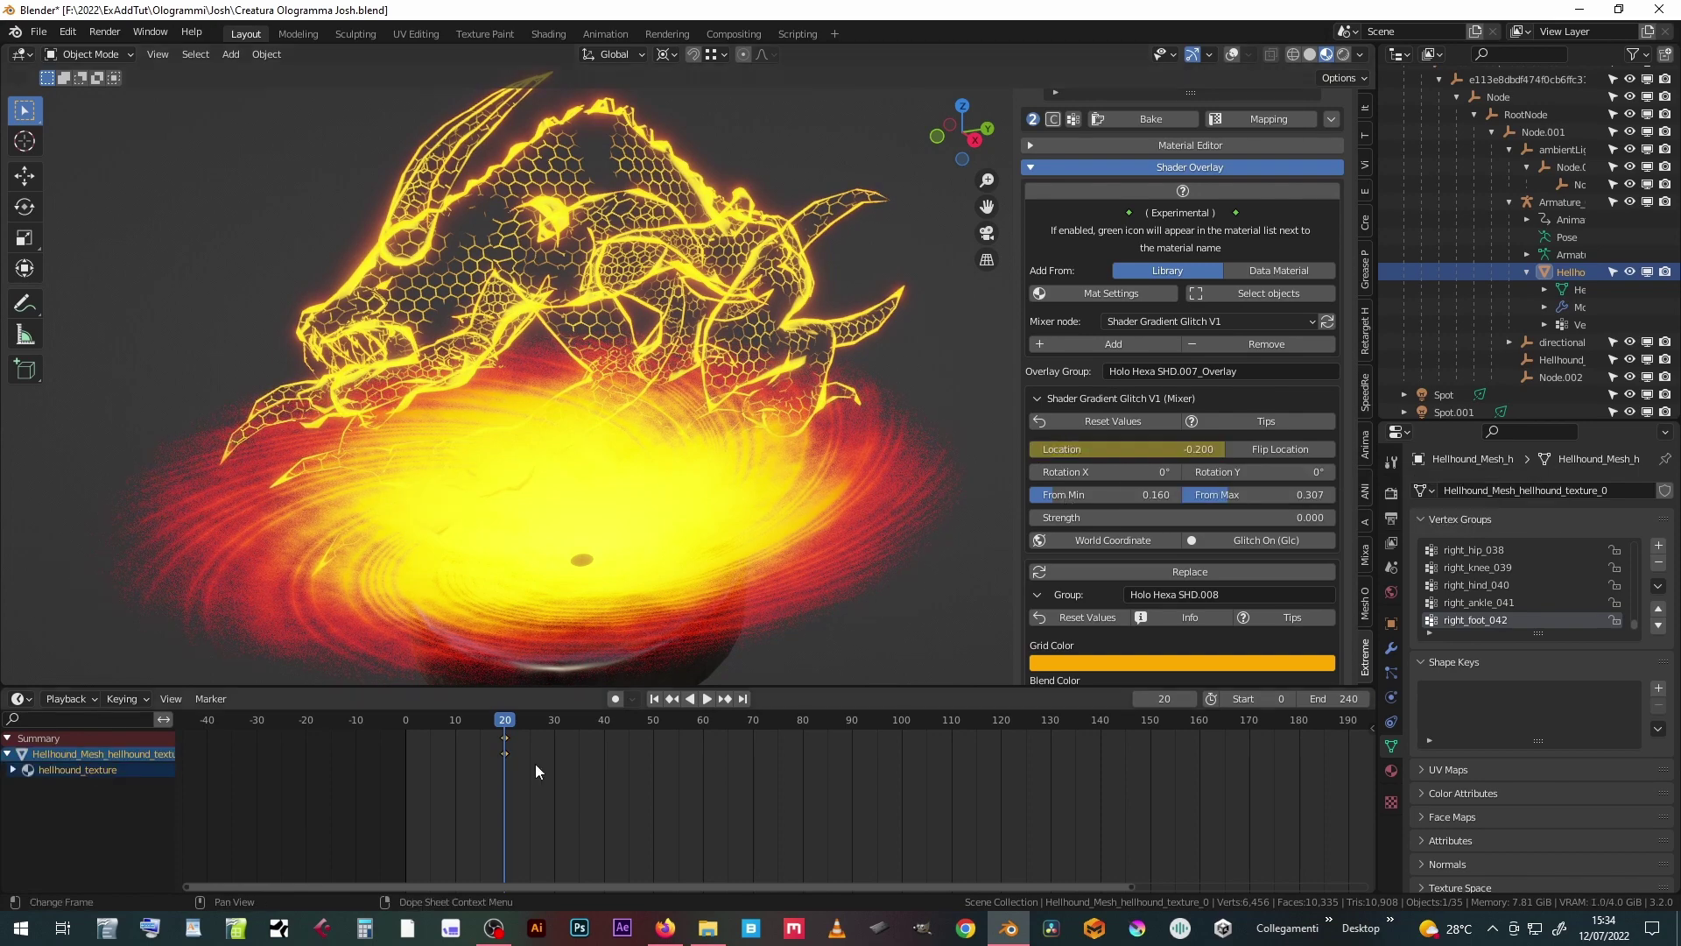
- Keyframe a higher overlay mixer Location at frame 150, beyond the hellhound's top, and play back the transition
key("space")
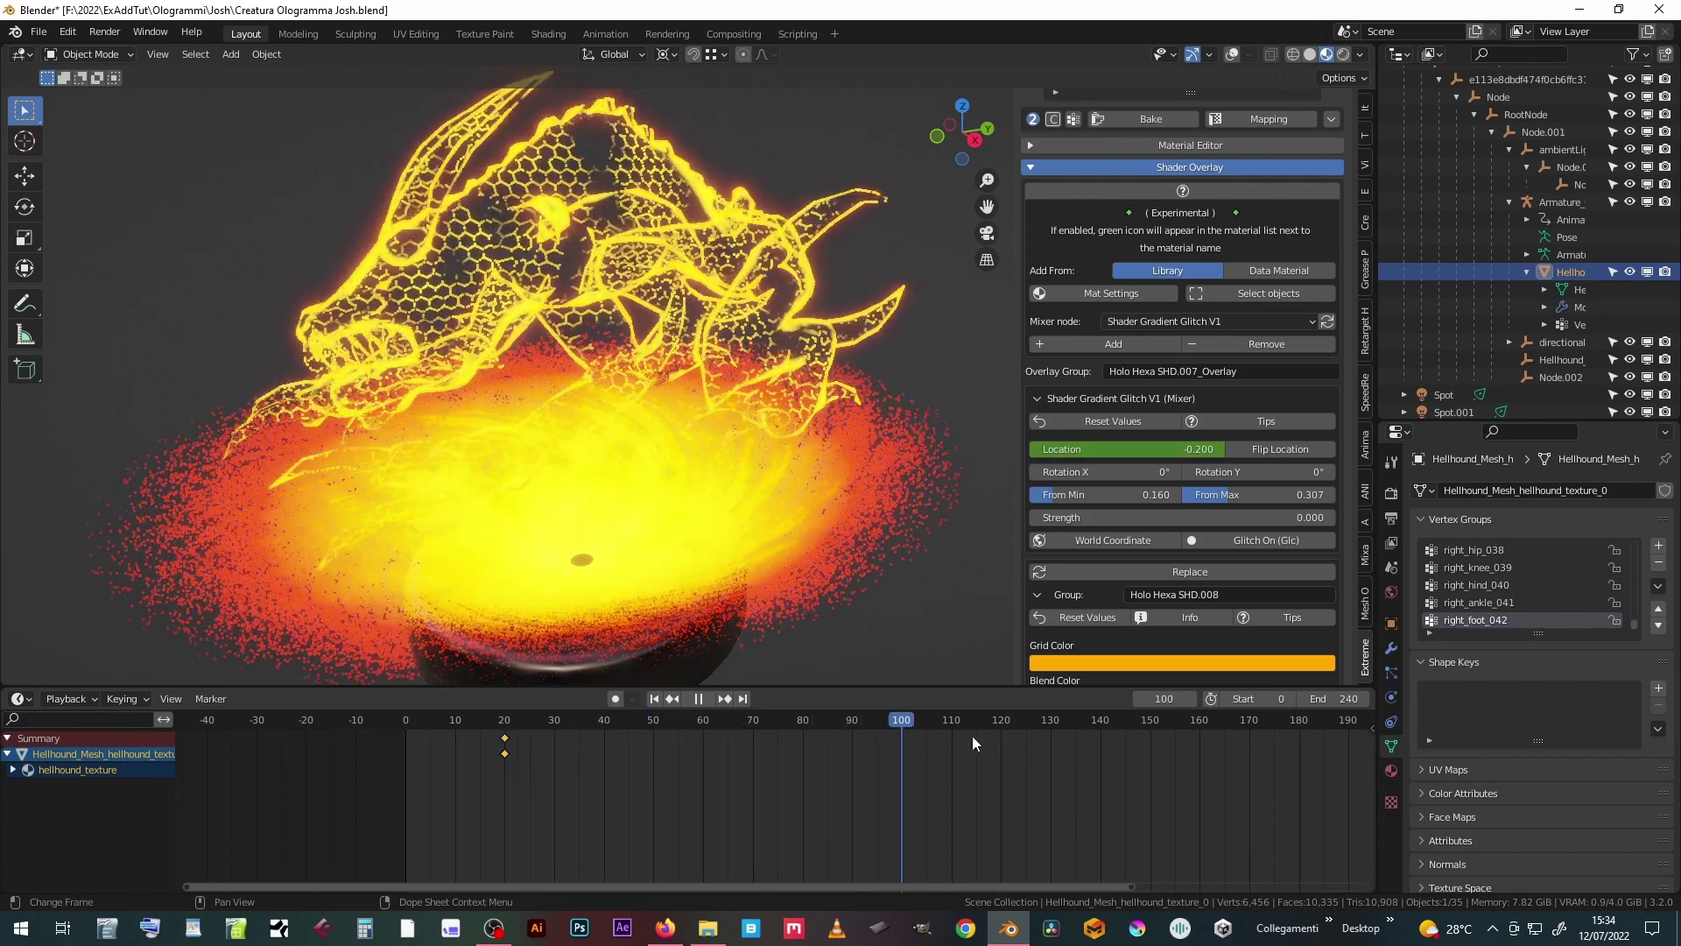
left_click_drag(1038, 733, 1156, 725)
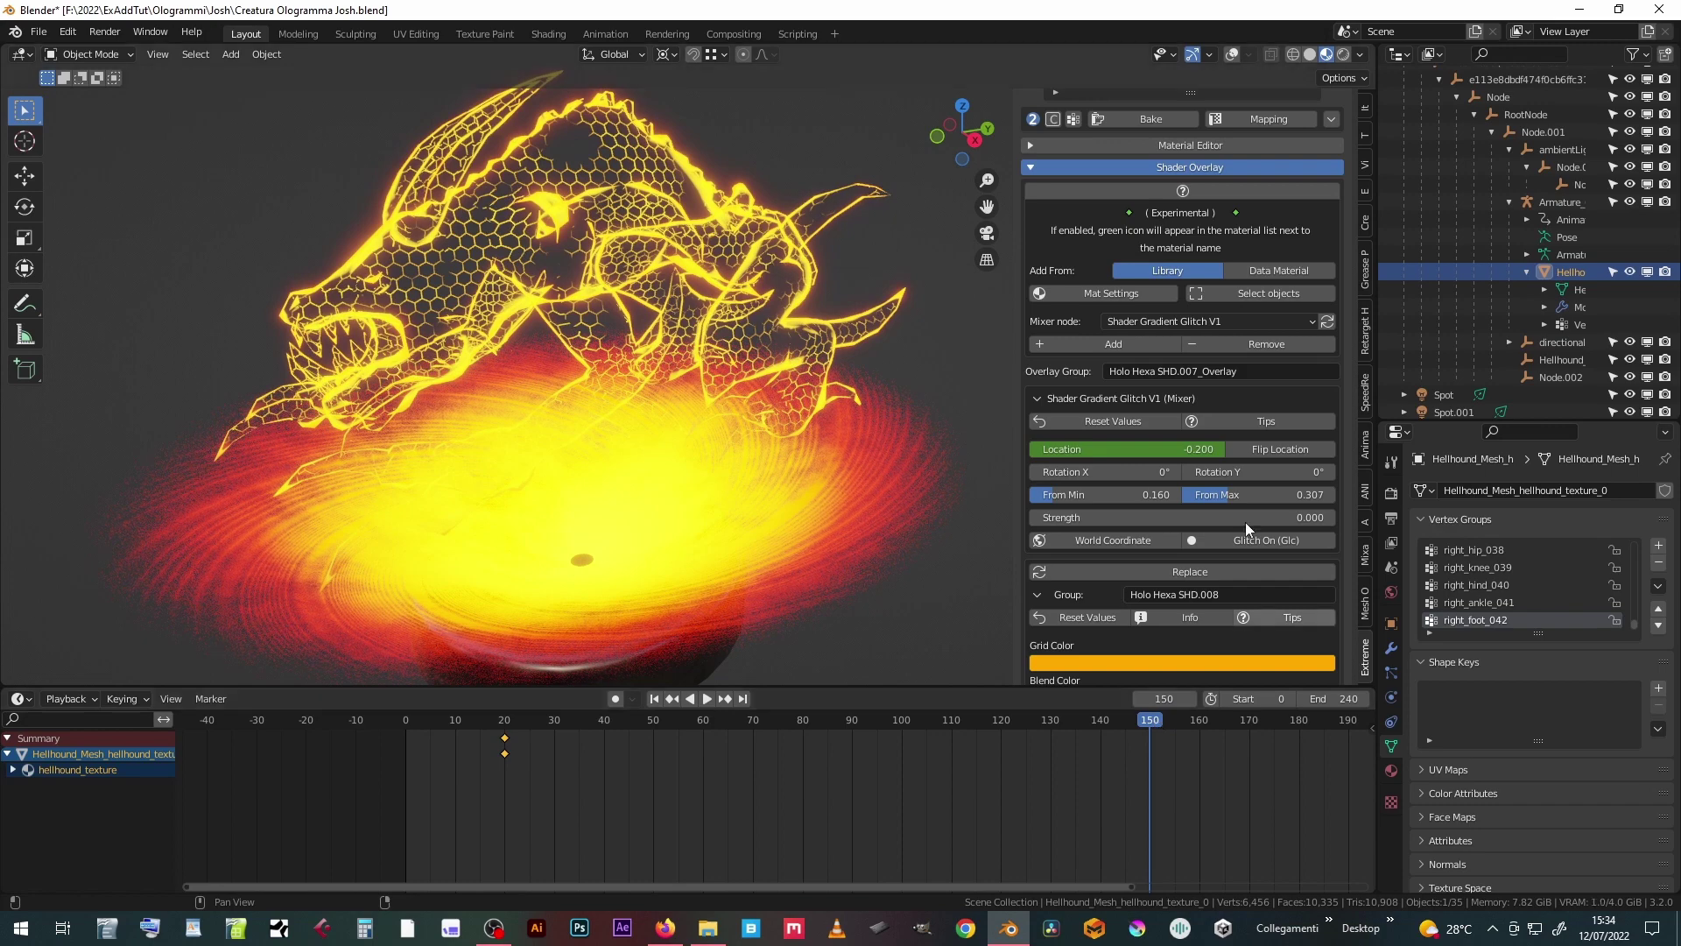
left_click_drag(1224, 448, 1313, 447)
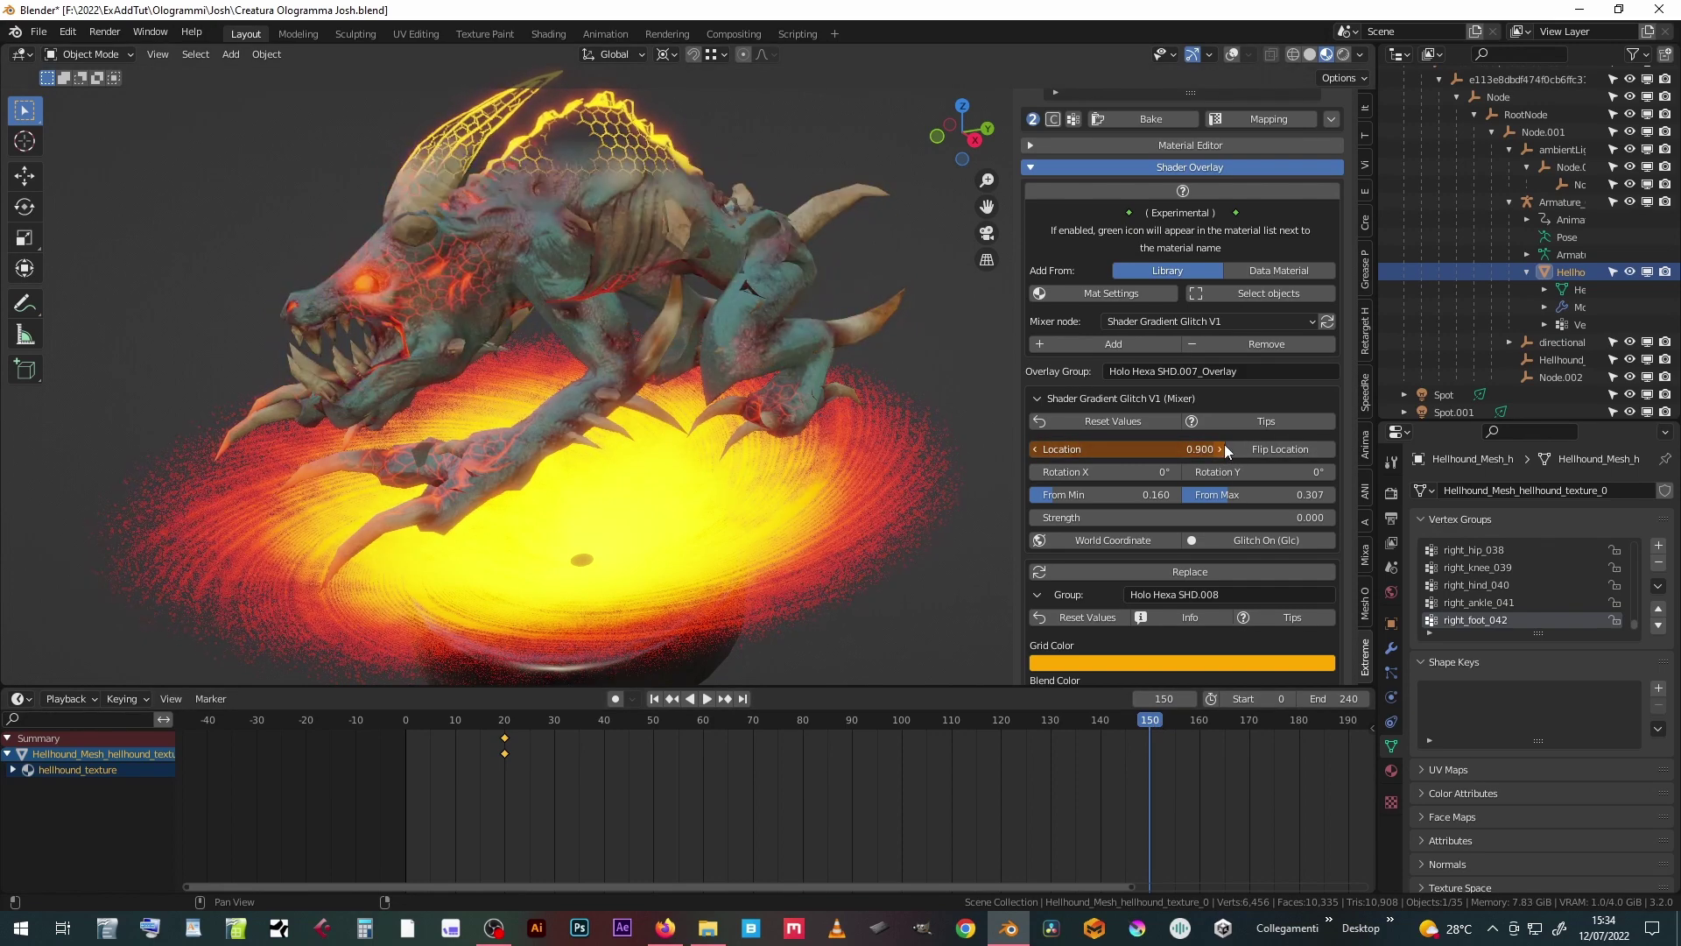
left_click(1224, 449)
key("i")
left_click(499, 737)
key("space")
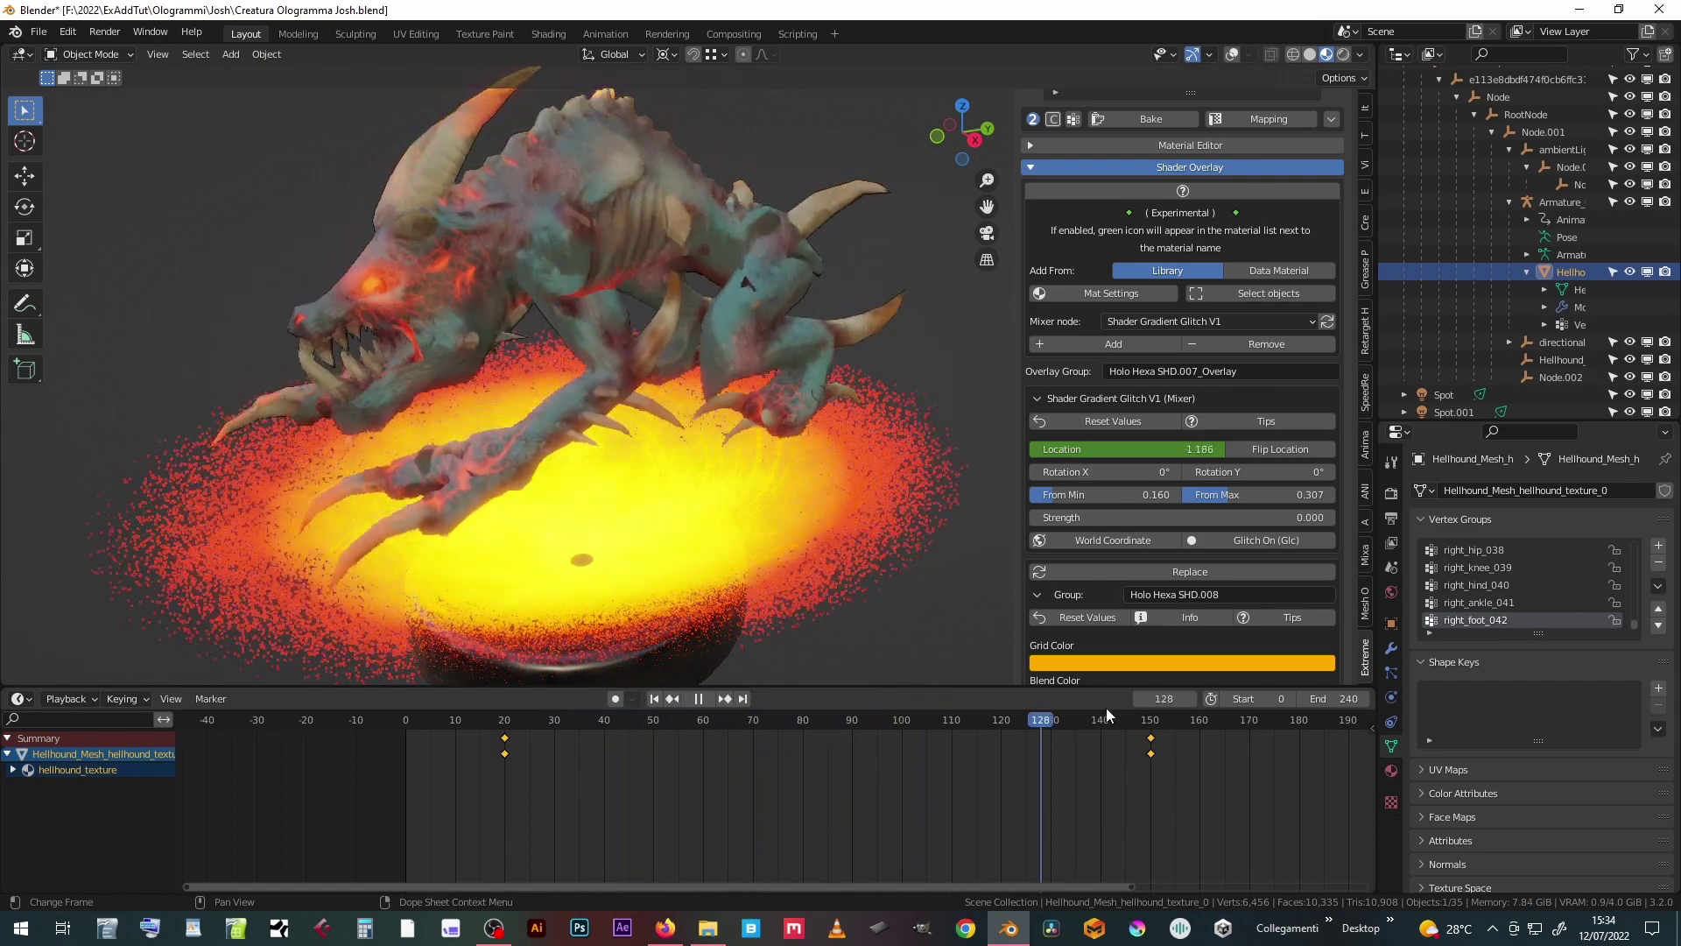
- Turn on the hellhound overlay mixer's glitch effect and replay the transition from the start of the timeline
left_click(402, 781)
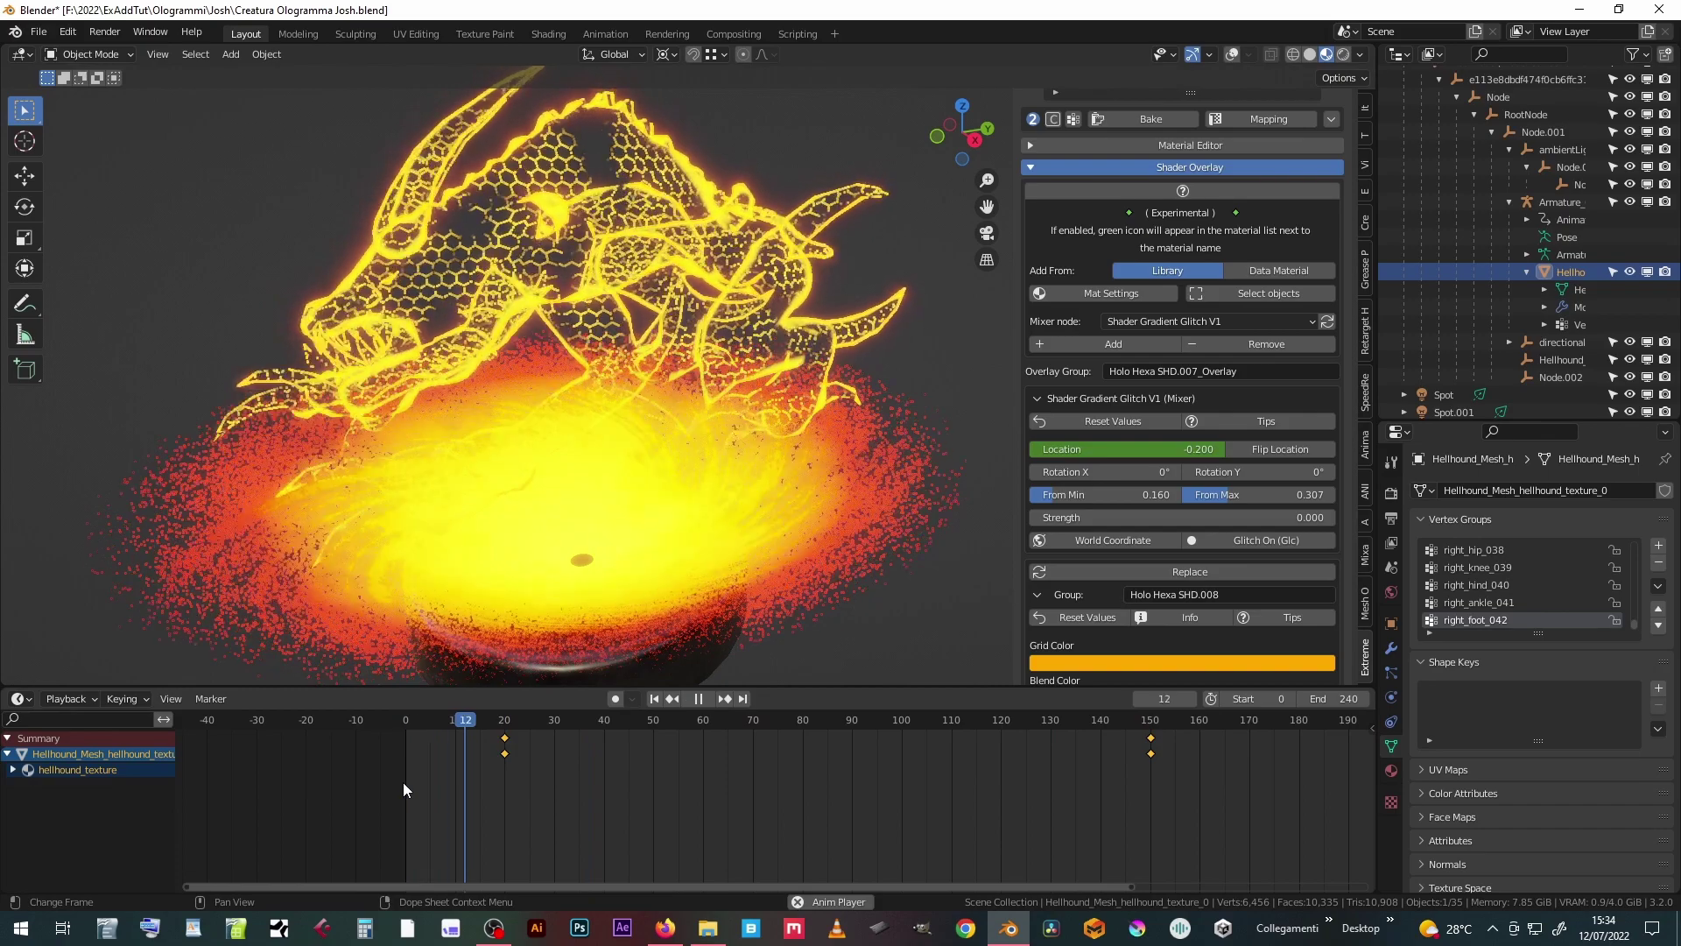
left_click(1273, 542)
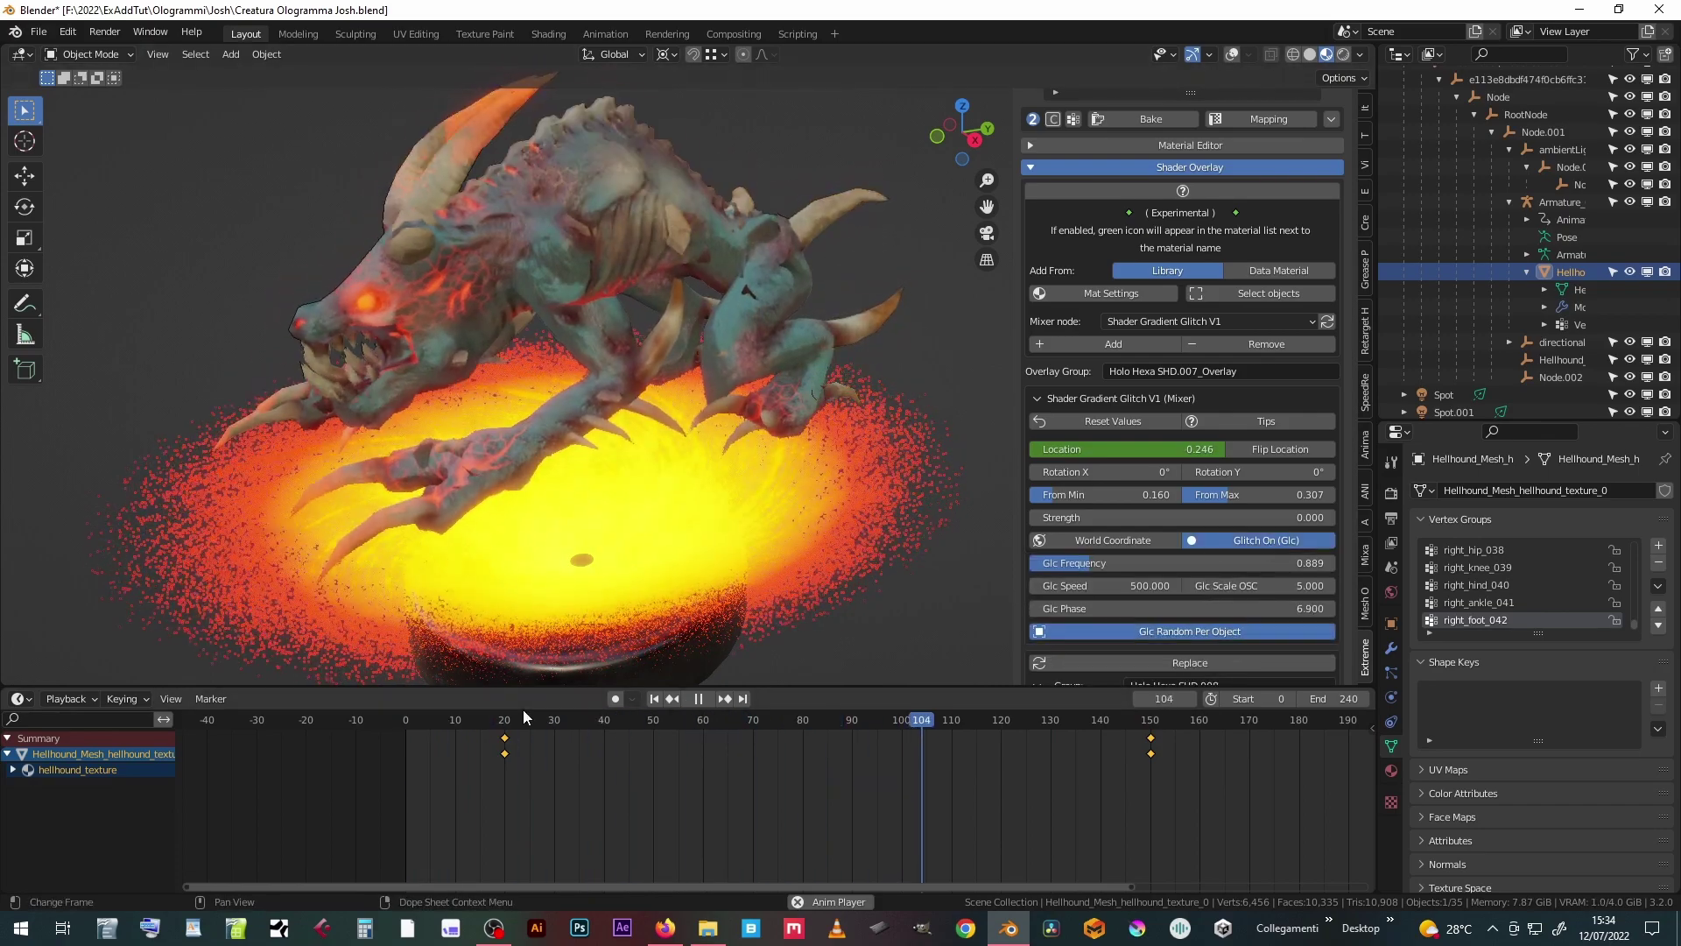
left_click(413, 723)
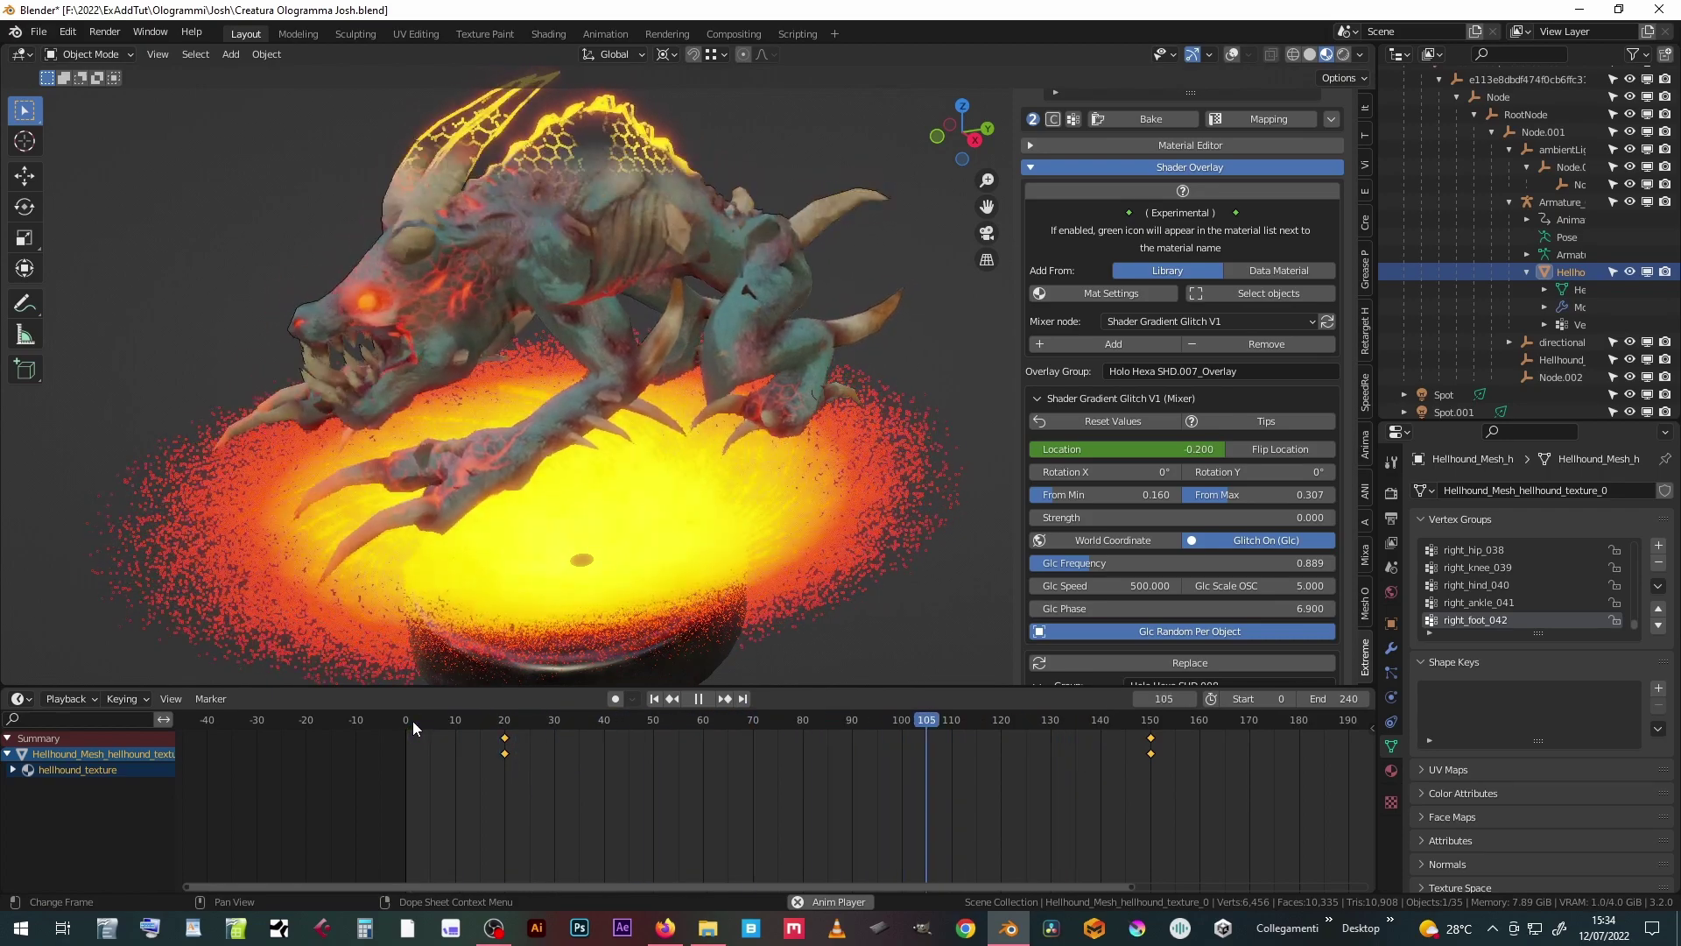
- In the villa scene, set the material library category to Tools and choose the Transparent shader
scroll(648, 513, "down", 2)
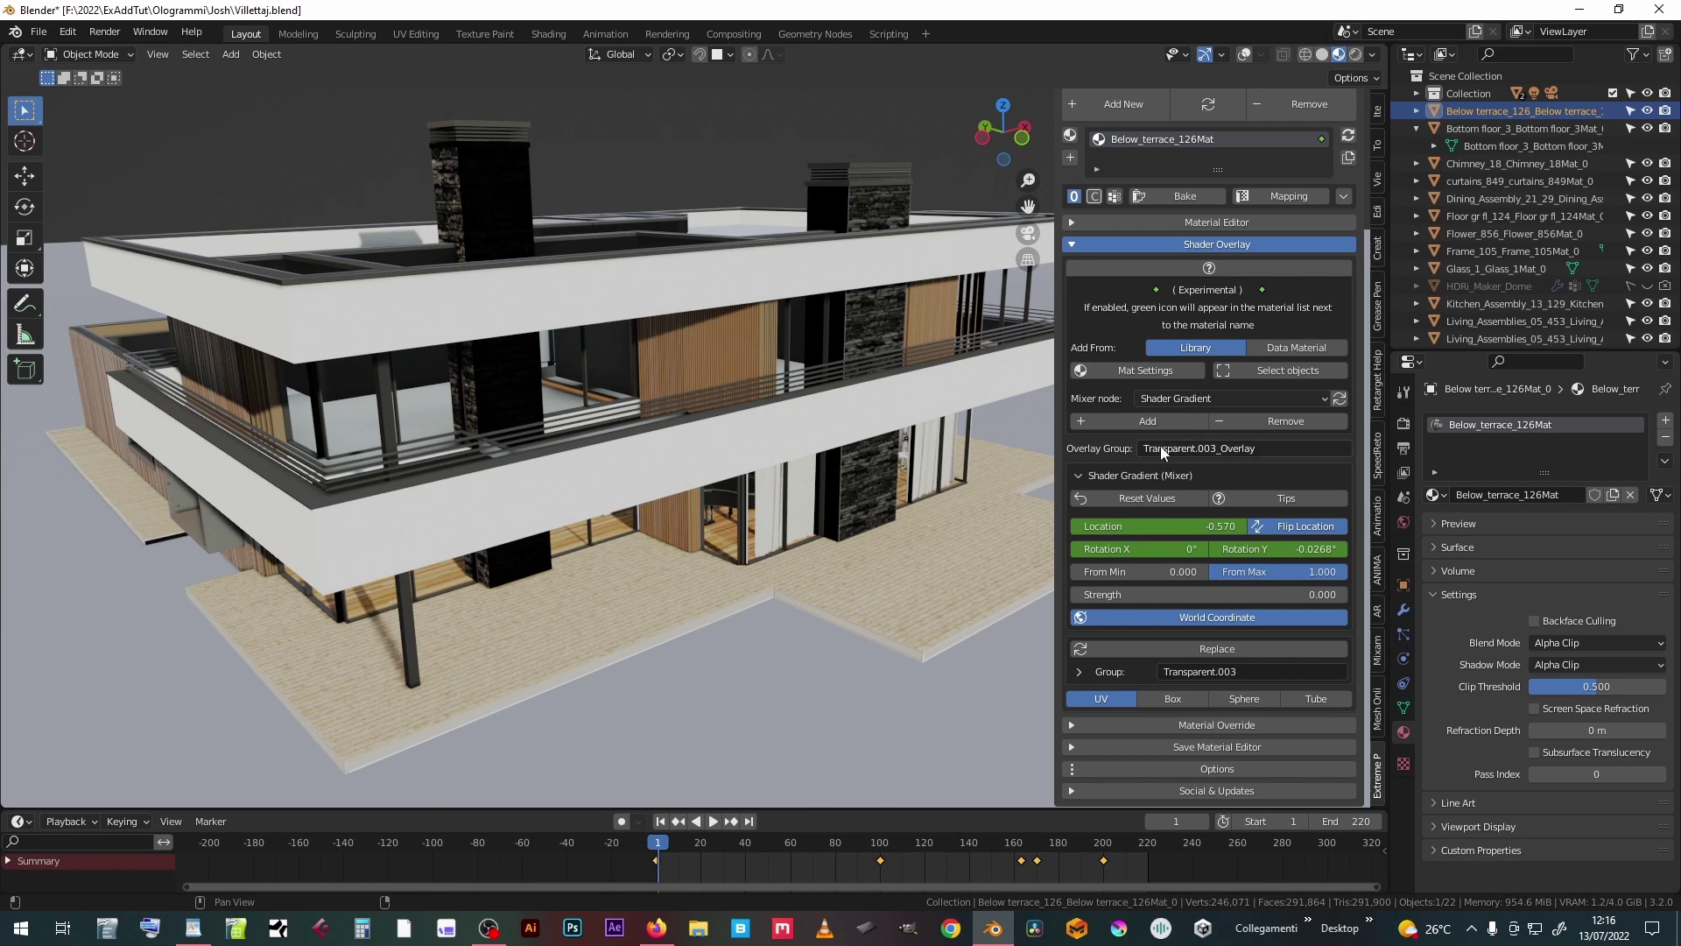
scroll(1200, 452, "up", 8)
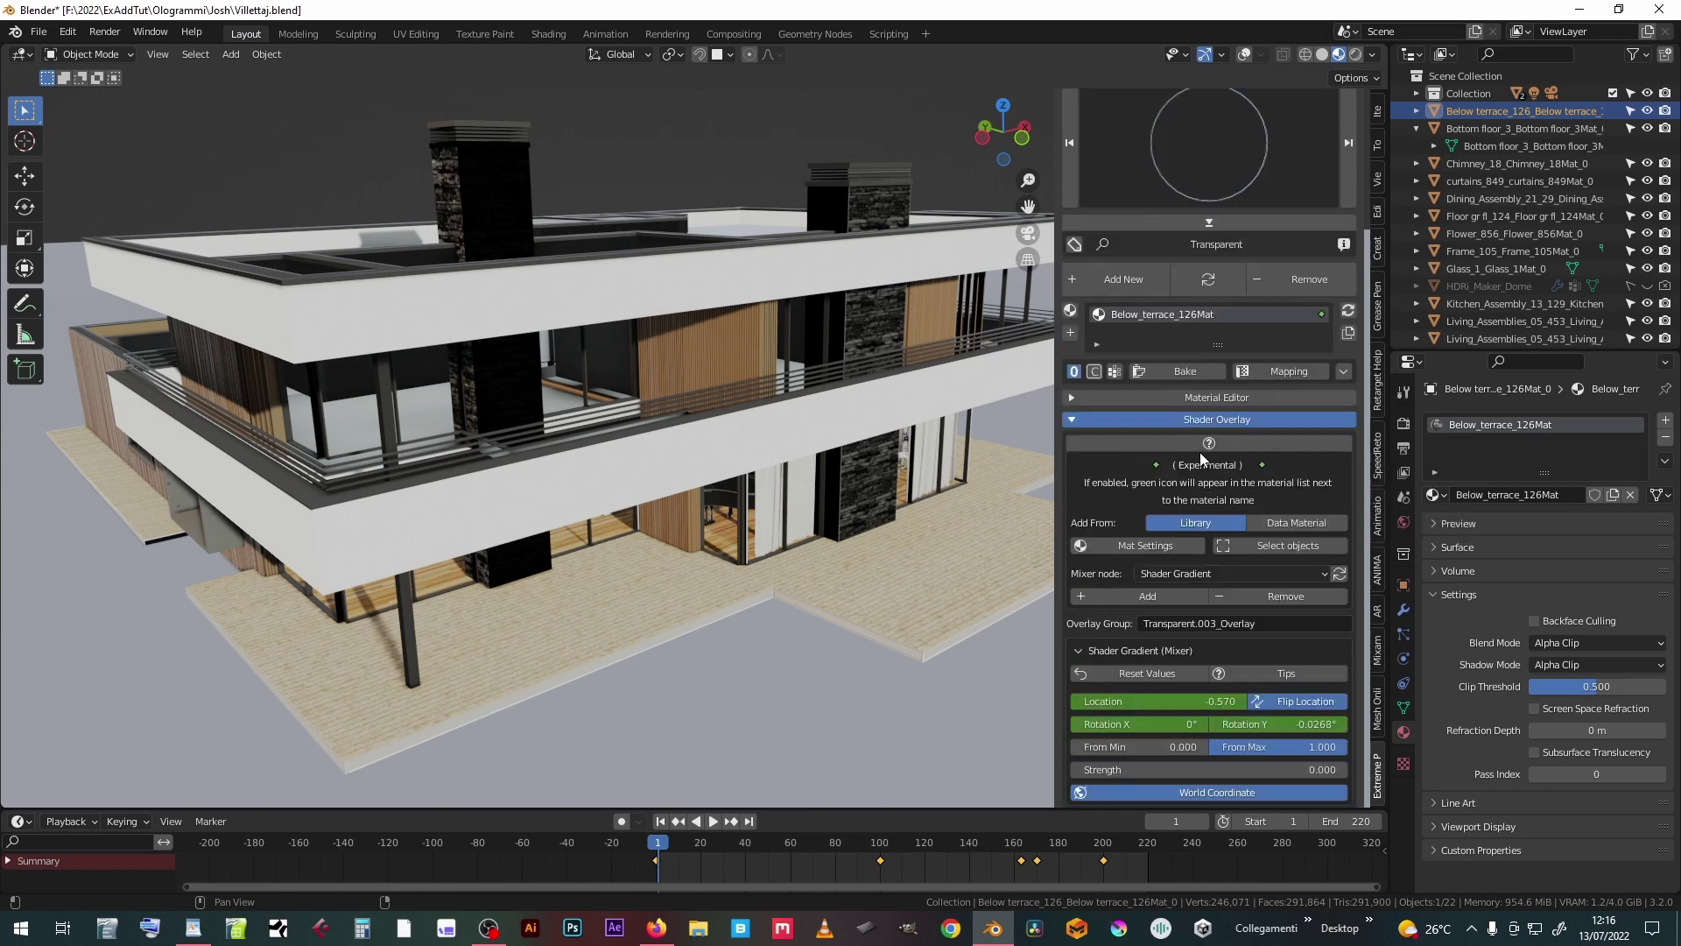
left_click(1214, 155)
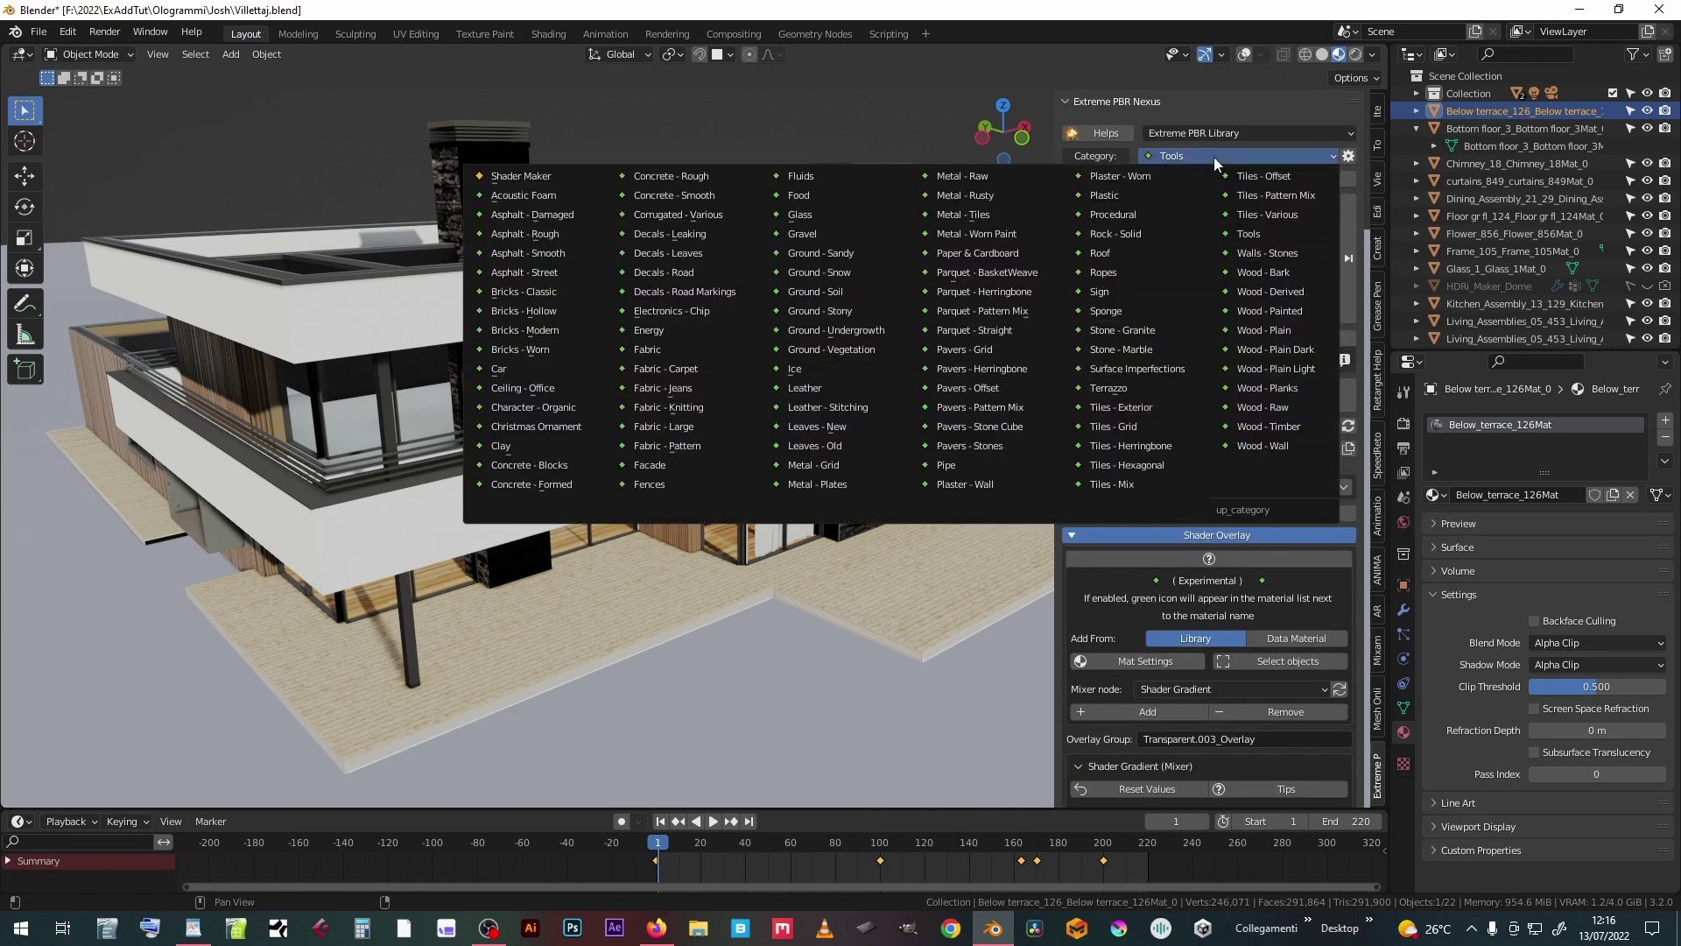
left_click(1290, 239)
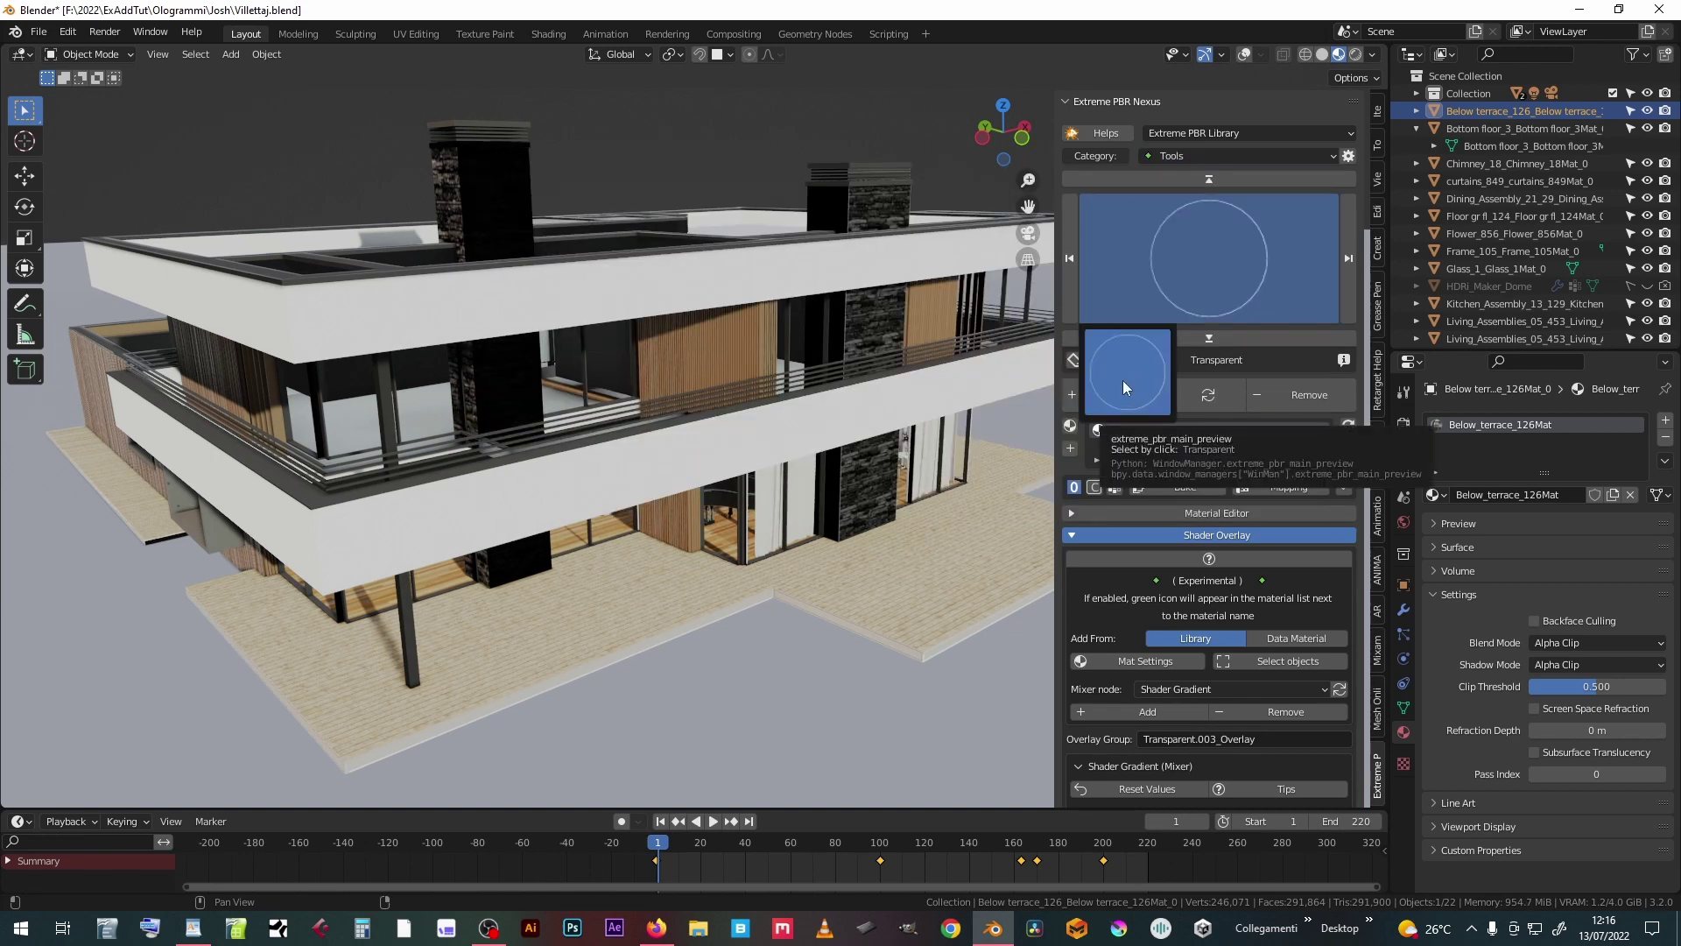
- Try Shader Gradient Glitch V1 as the villa overlay's mixer node, returning it to Shader Gradient
scroll(1137, 608, "down", 8)
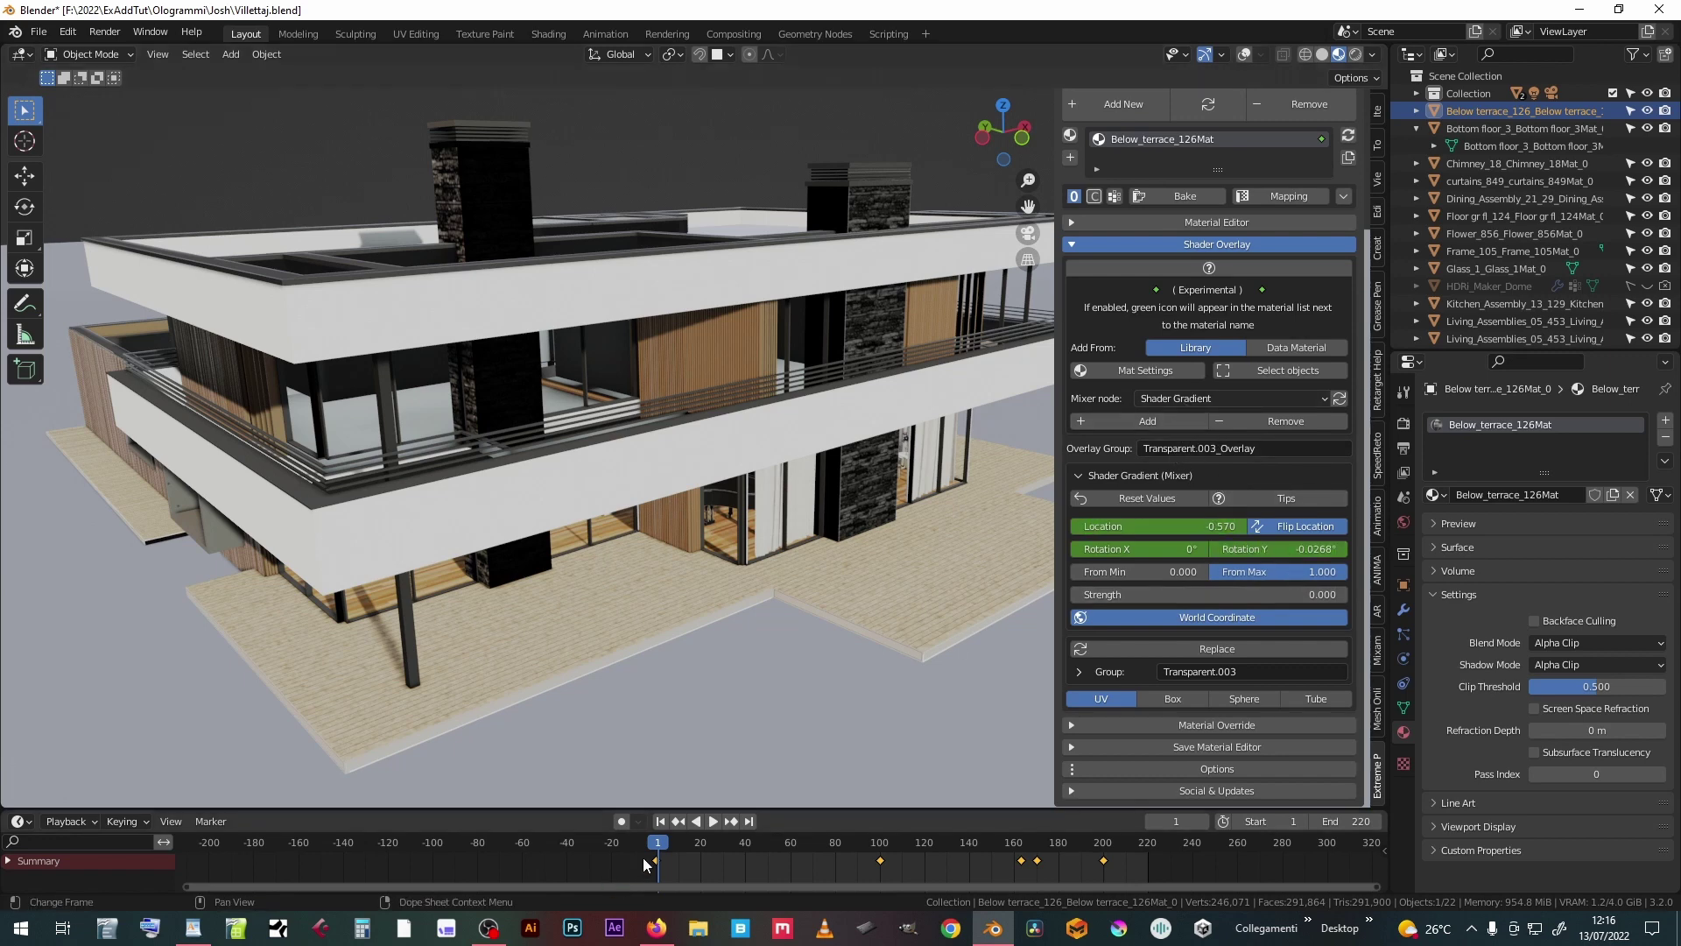
left_click(1287, 393)
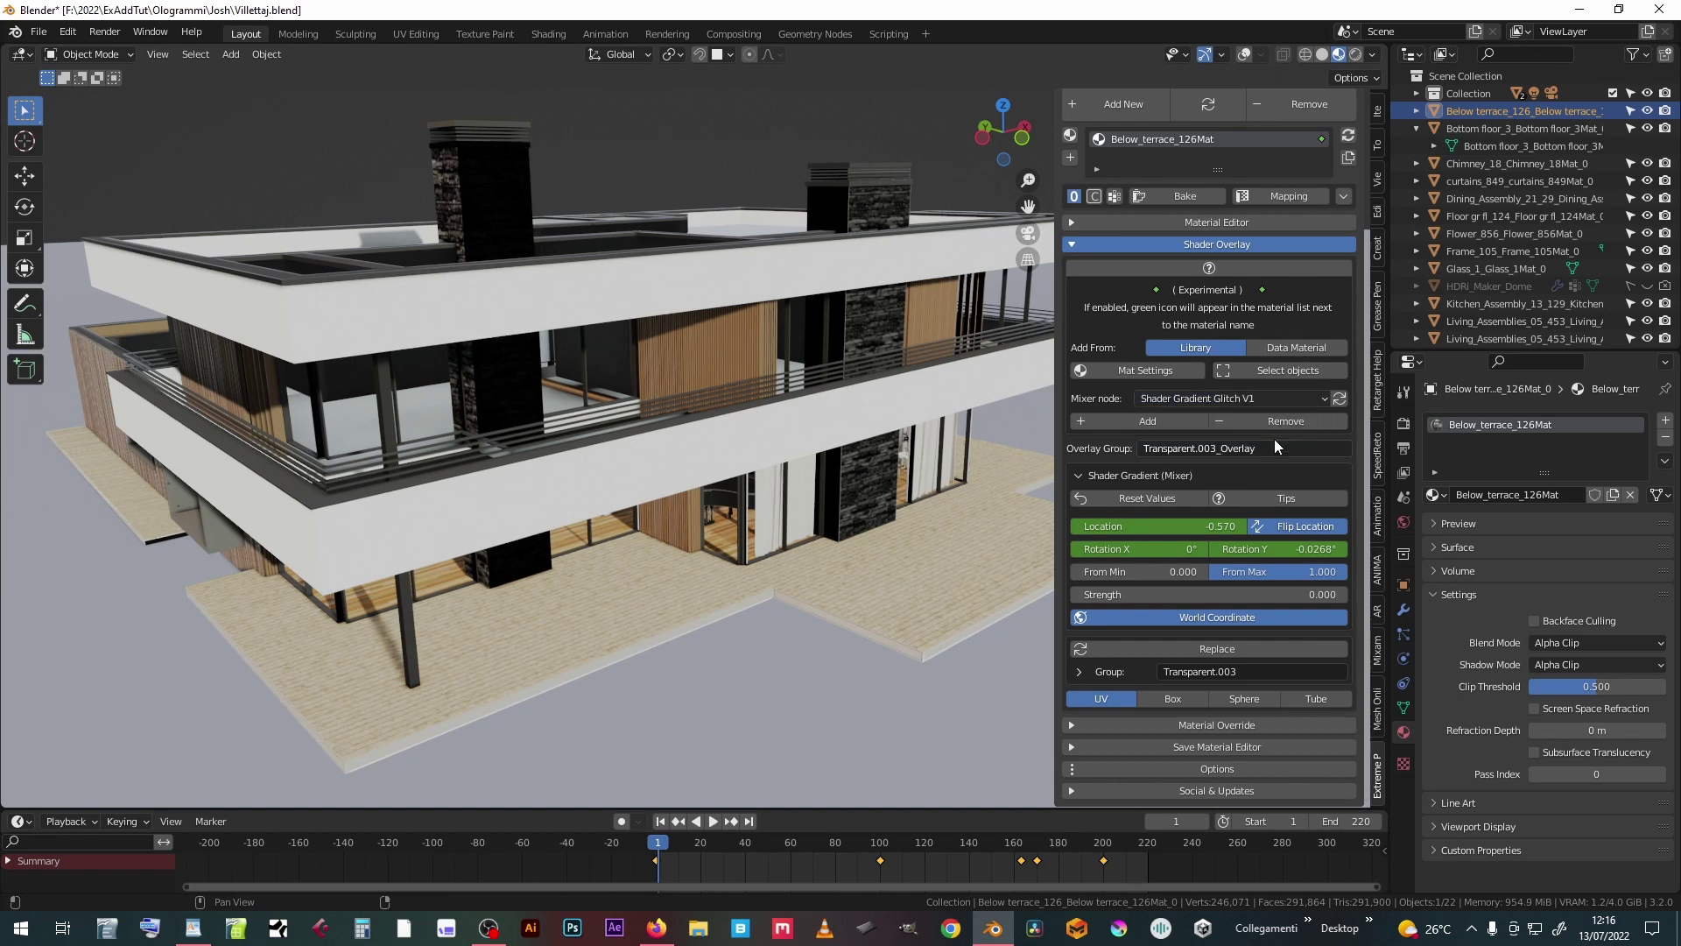
left_click(1274, 439)
left_click(1221, 416)
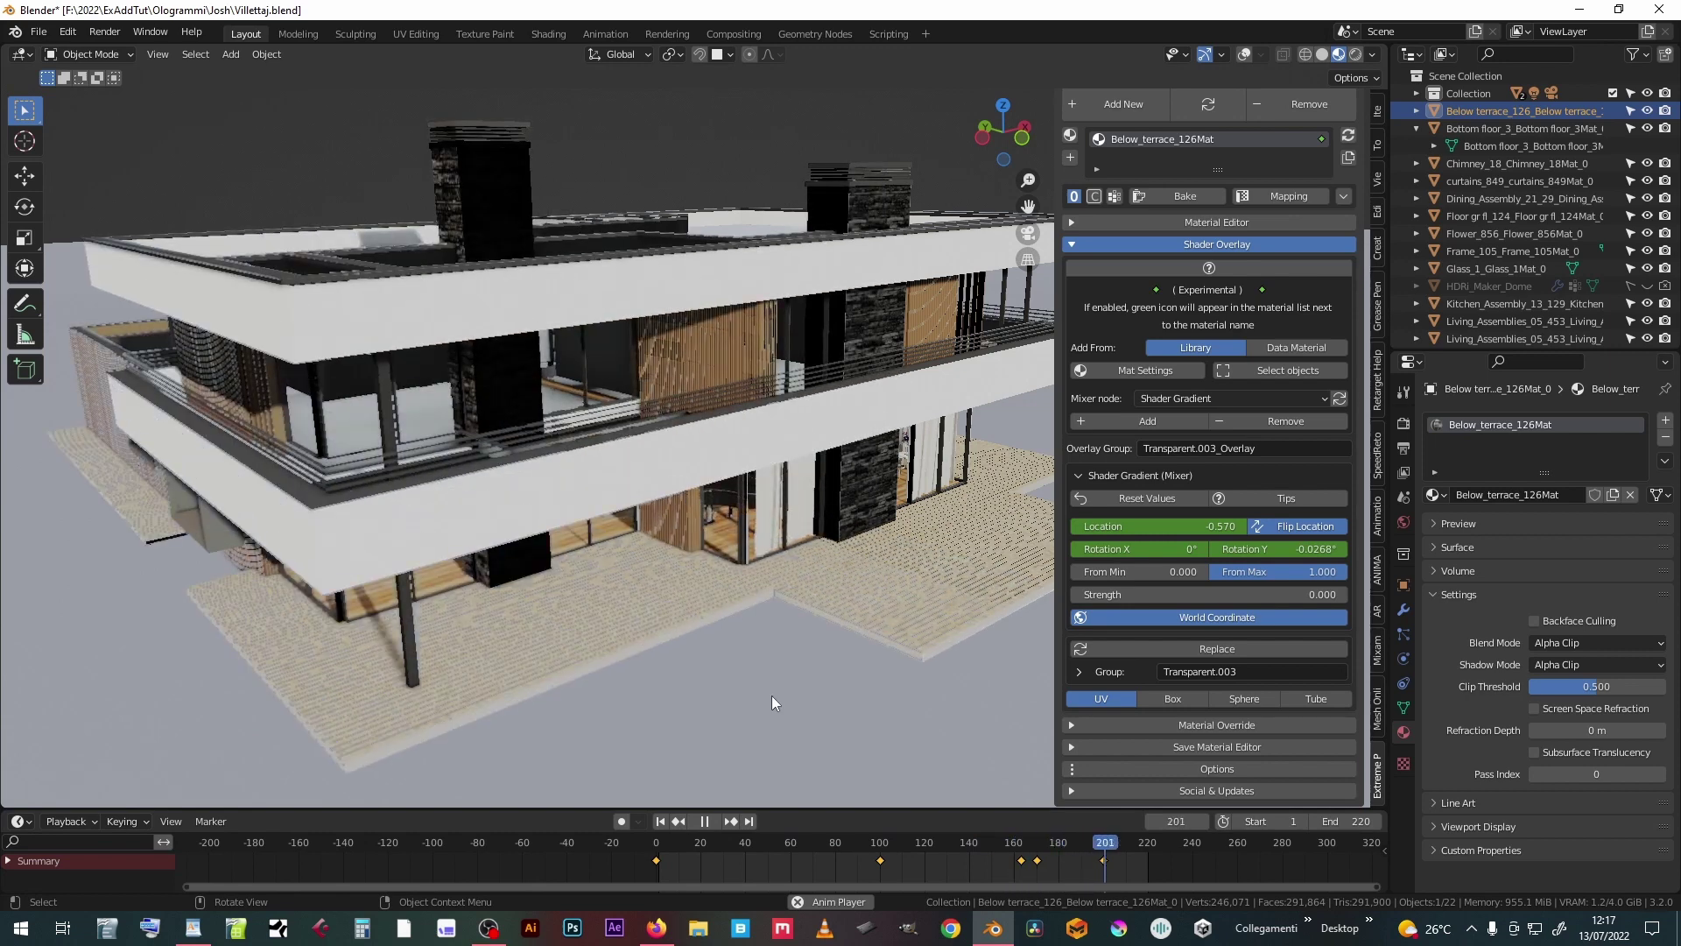
- Return the villa animation to frame 0 and scrub forward through the overlay transition
mouse_move(682, 855)
left_mouse_down()
mouse_move(960, 831)
mouse_move(656, 857)
left_mouse_up()
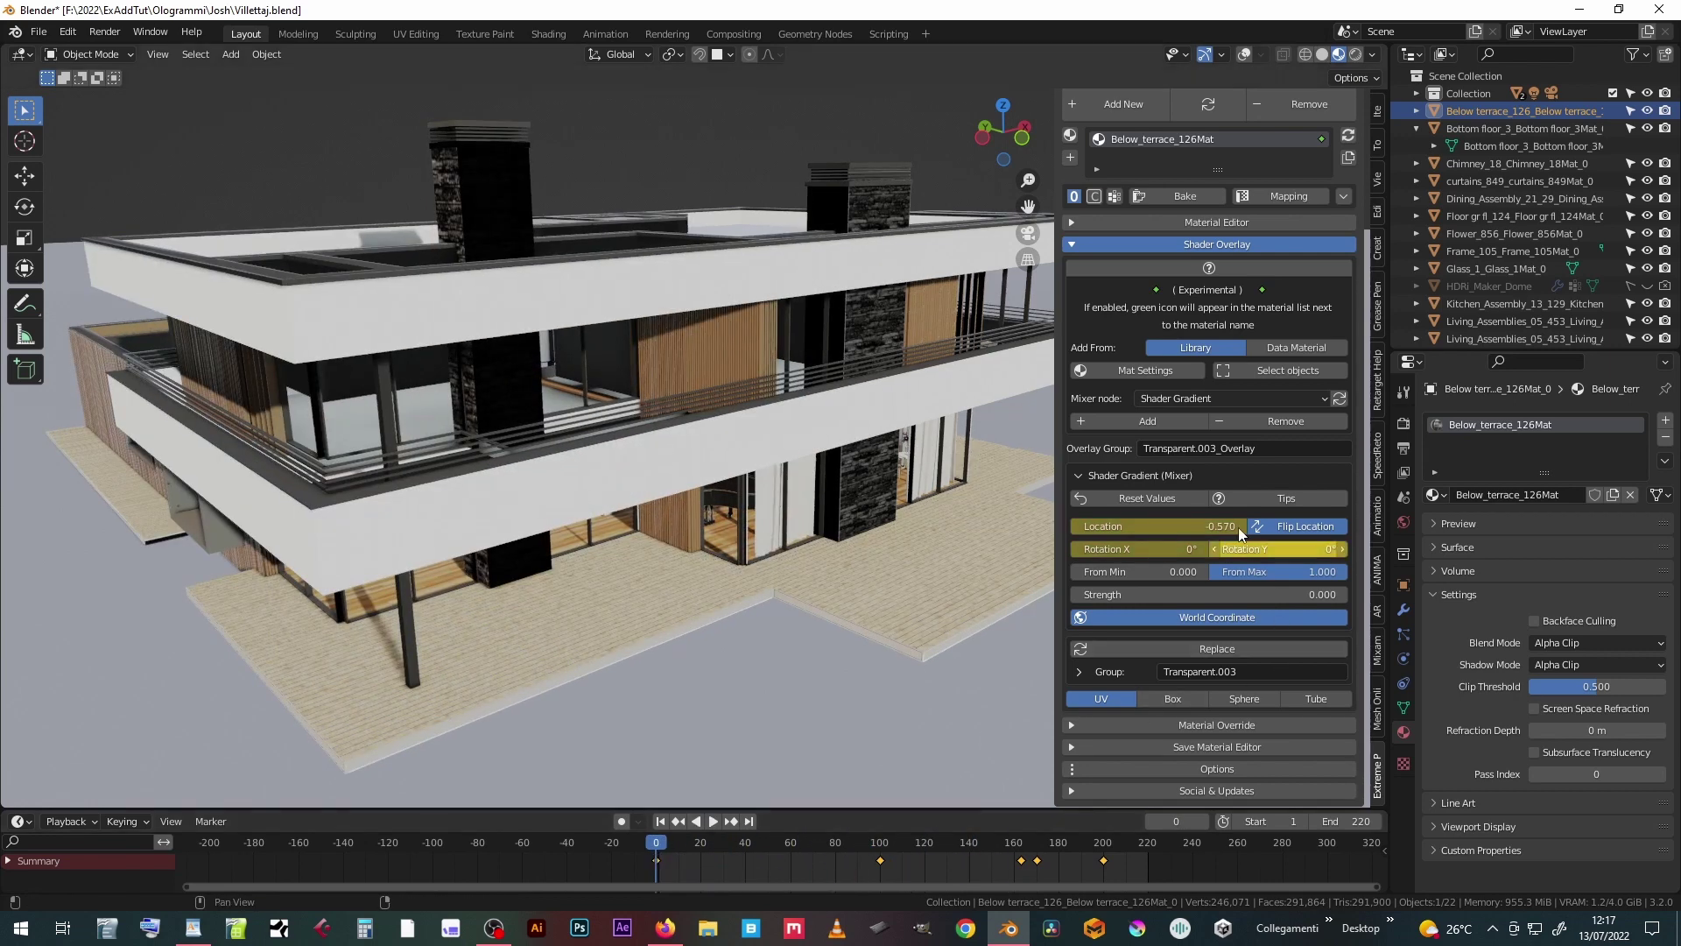
left_click(1173, 423)
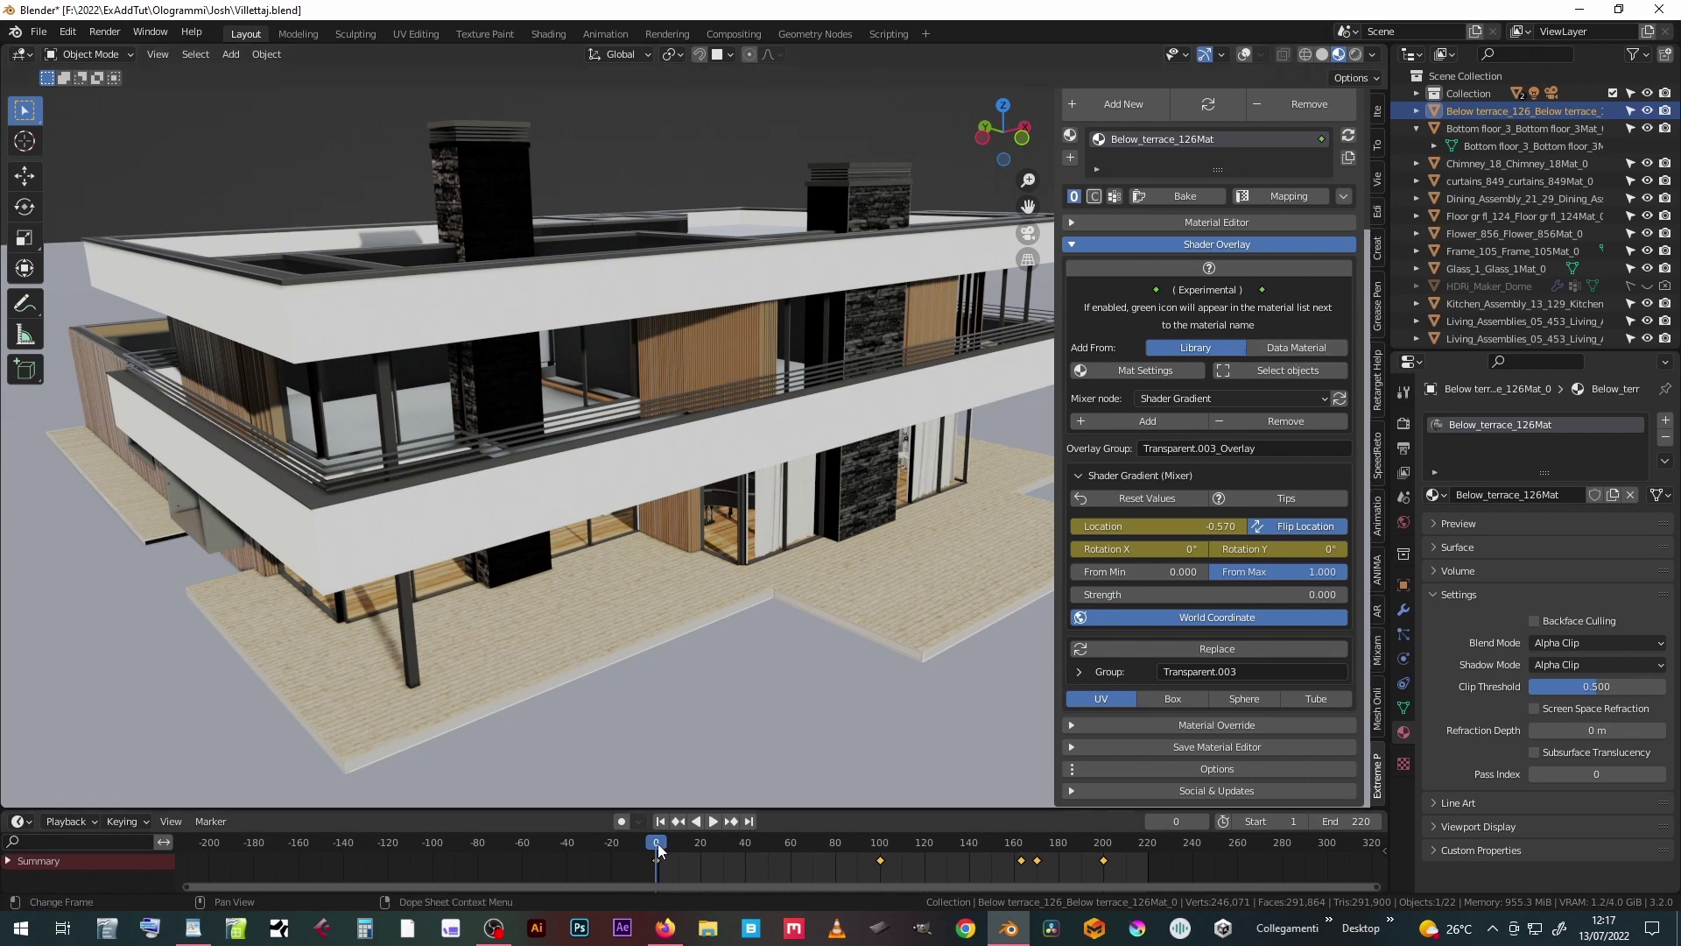
left_click_drag(659, 849, 817, 849)
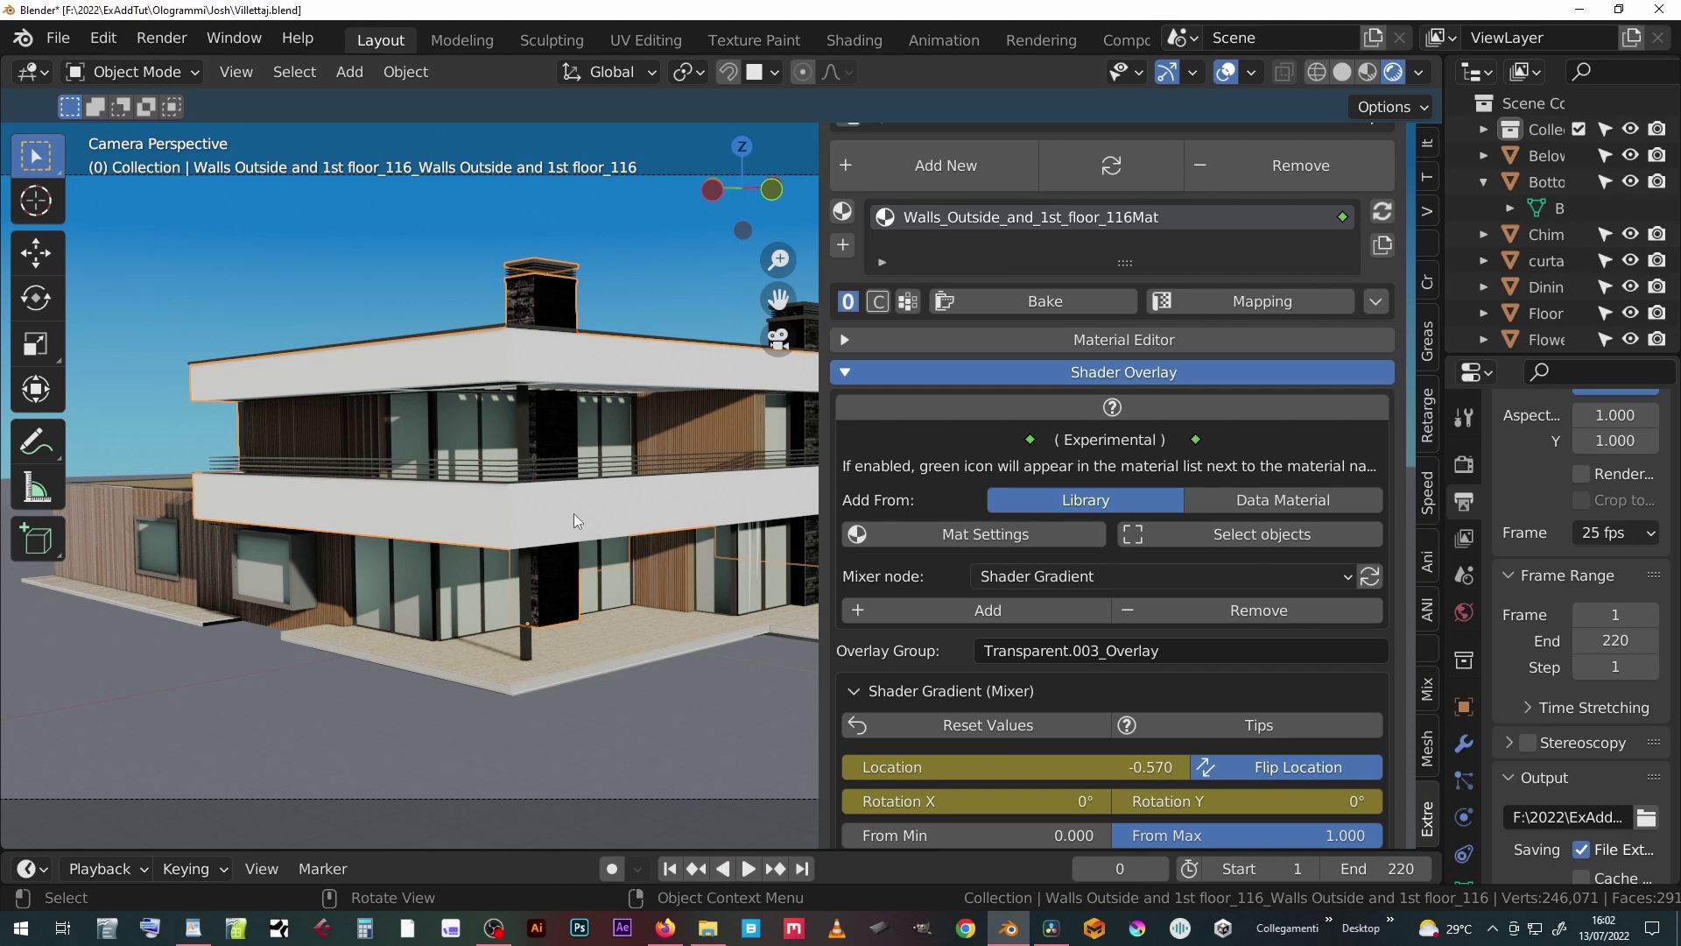
- Set the overlay materials' Blend Mode and Shadow Mode to Alpha Clip and select all objects using the overlay
left_click(936, 531)
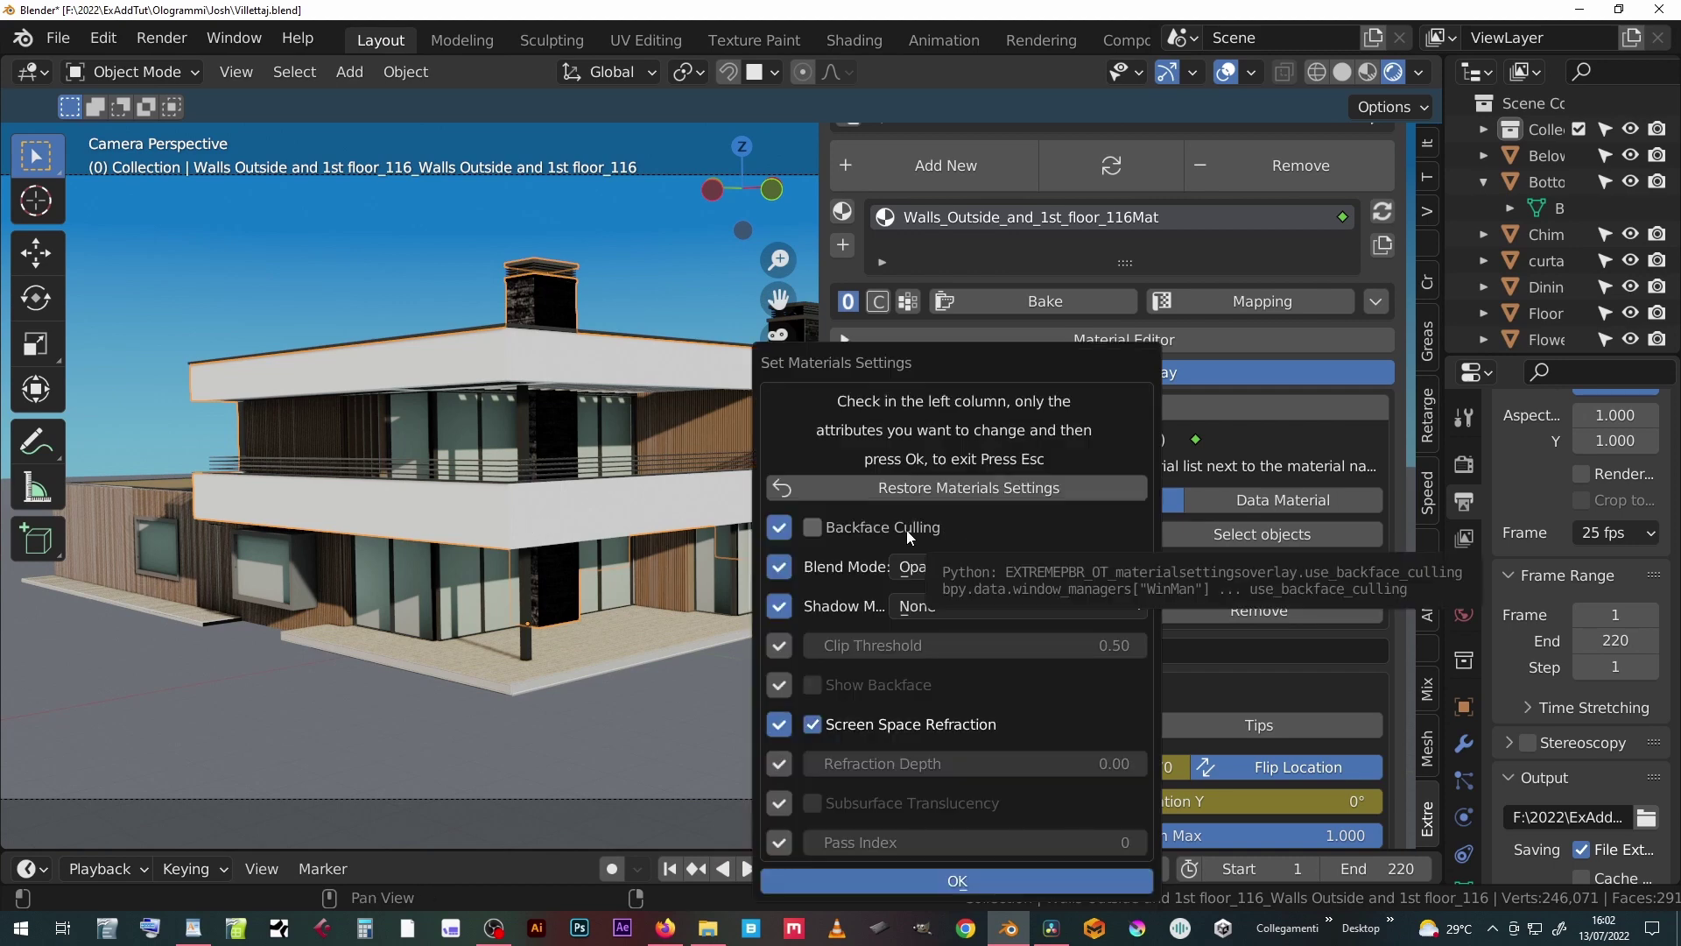
left_click(950, 569)
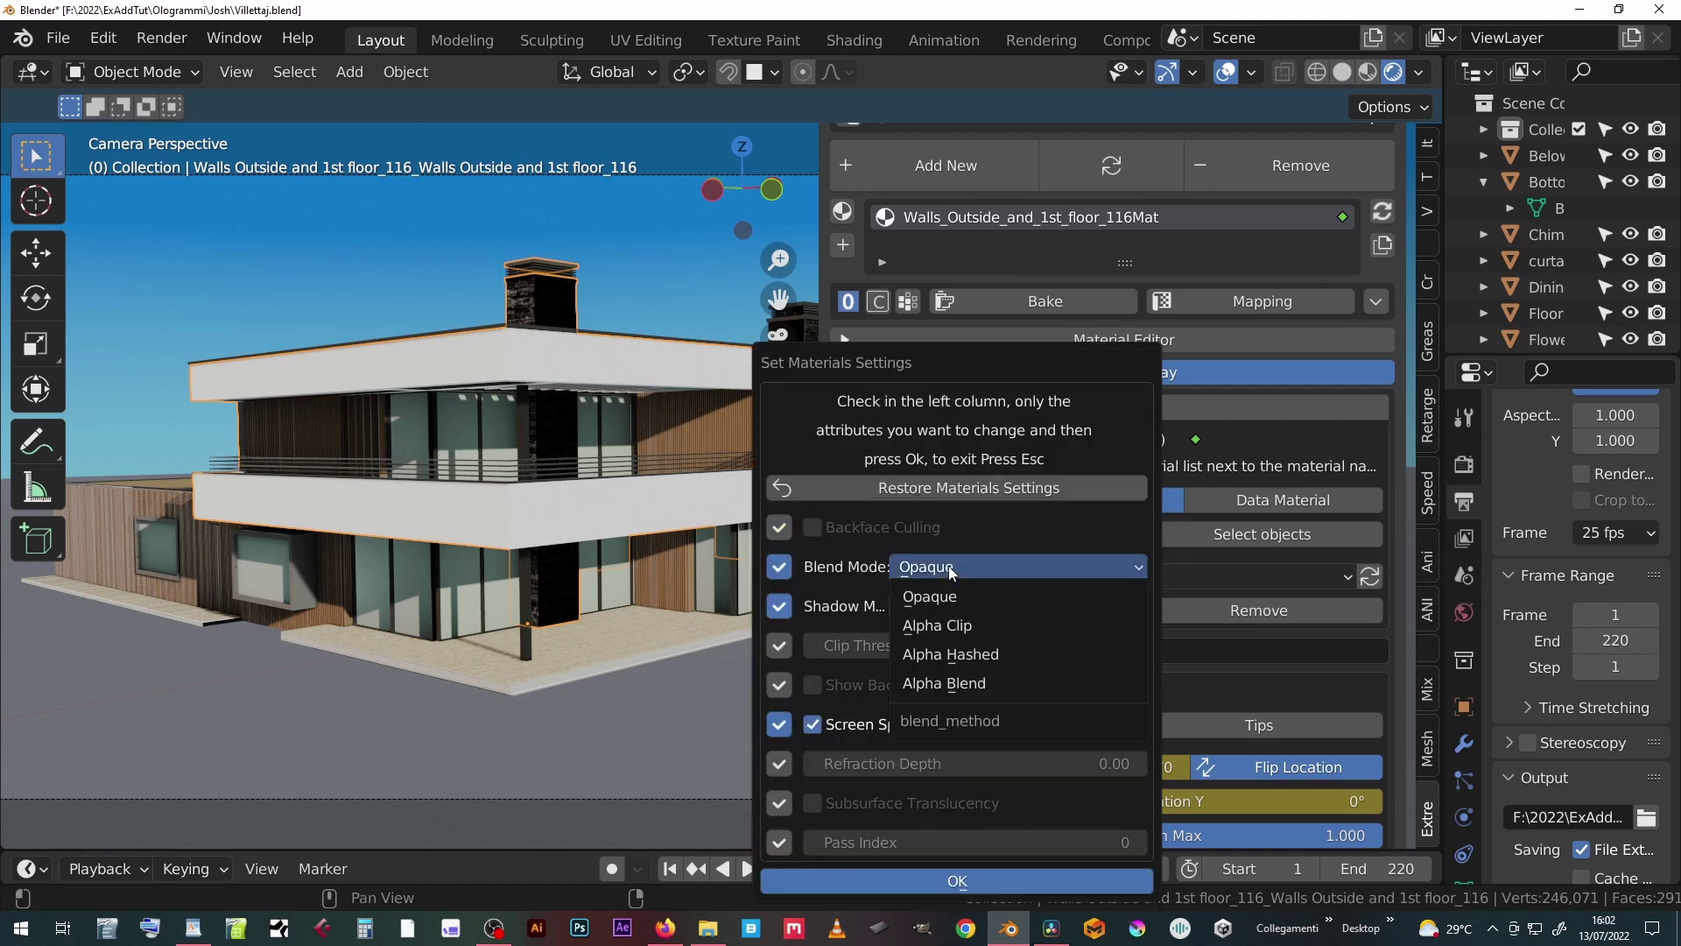
left_click(990, 623)
left_click(1014, 604)
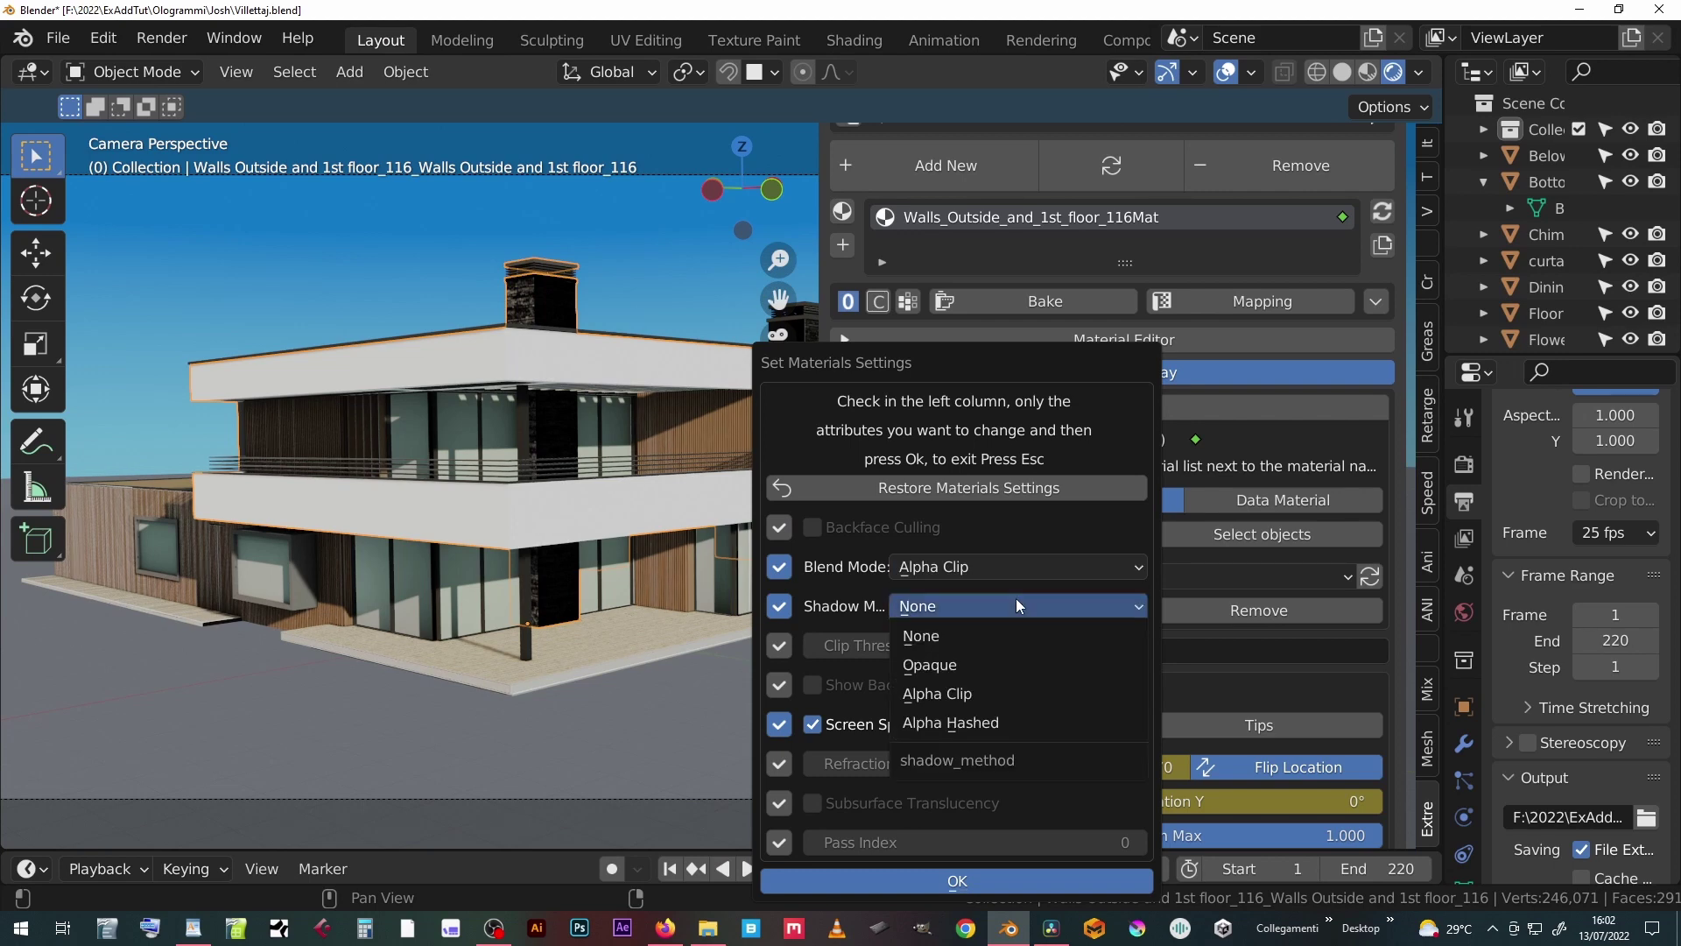
left_click(985, 693)
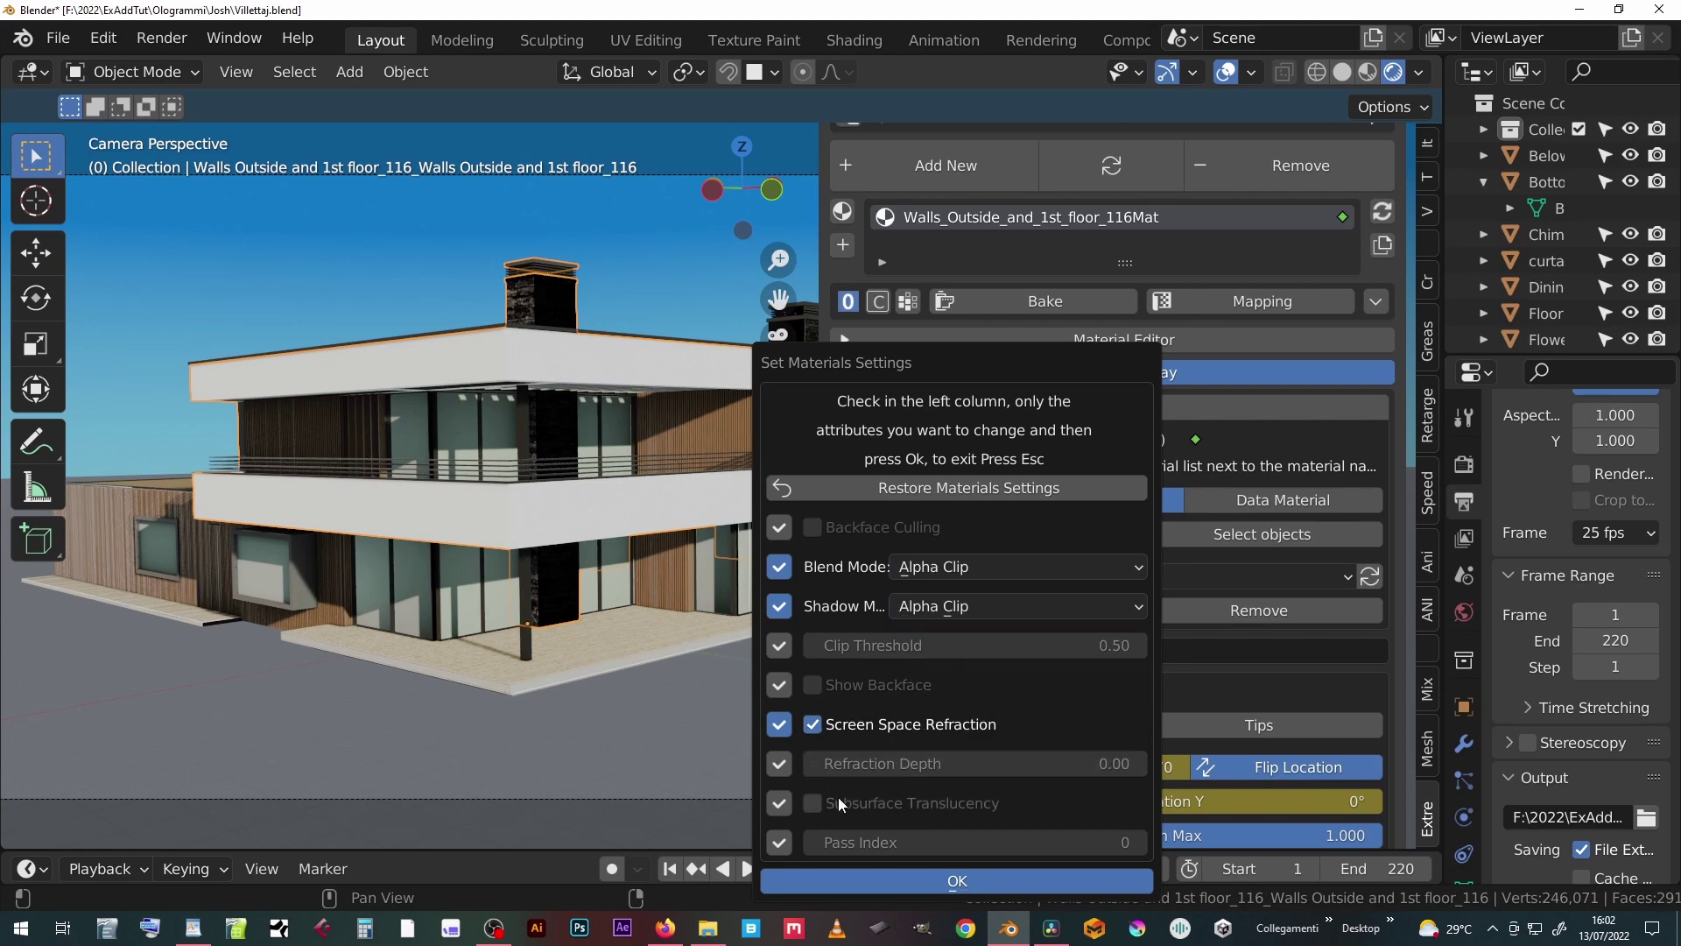
left_click(937, 879)
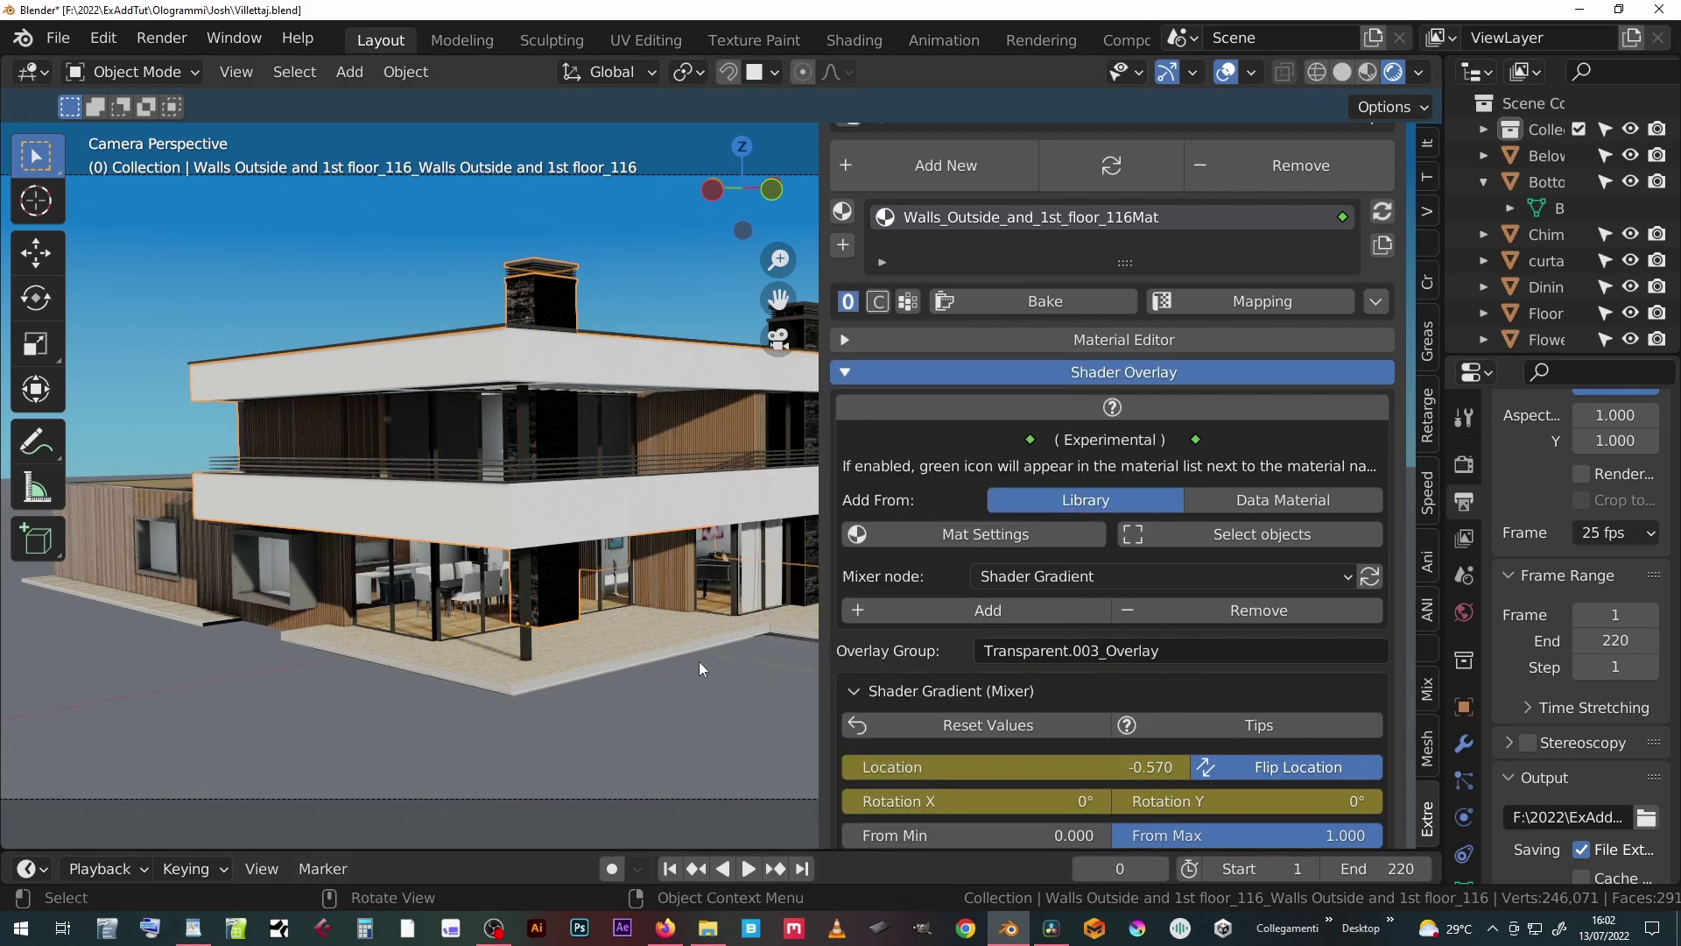
left_click(1216, 534)
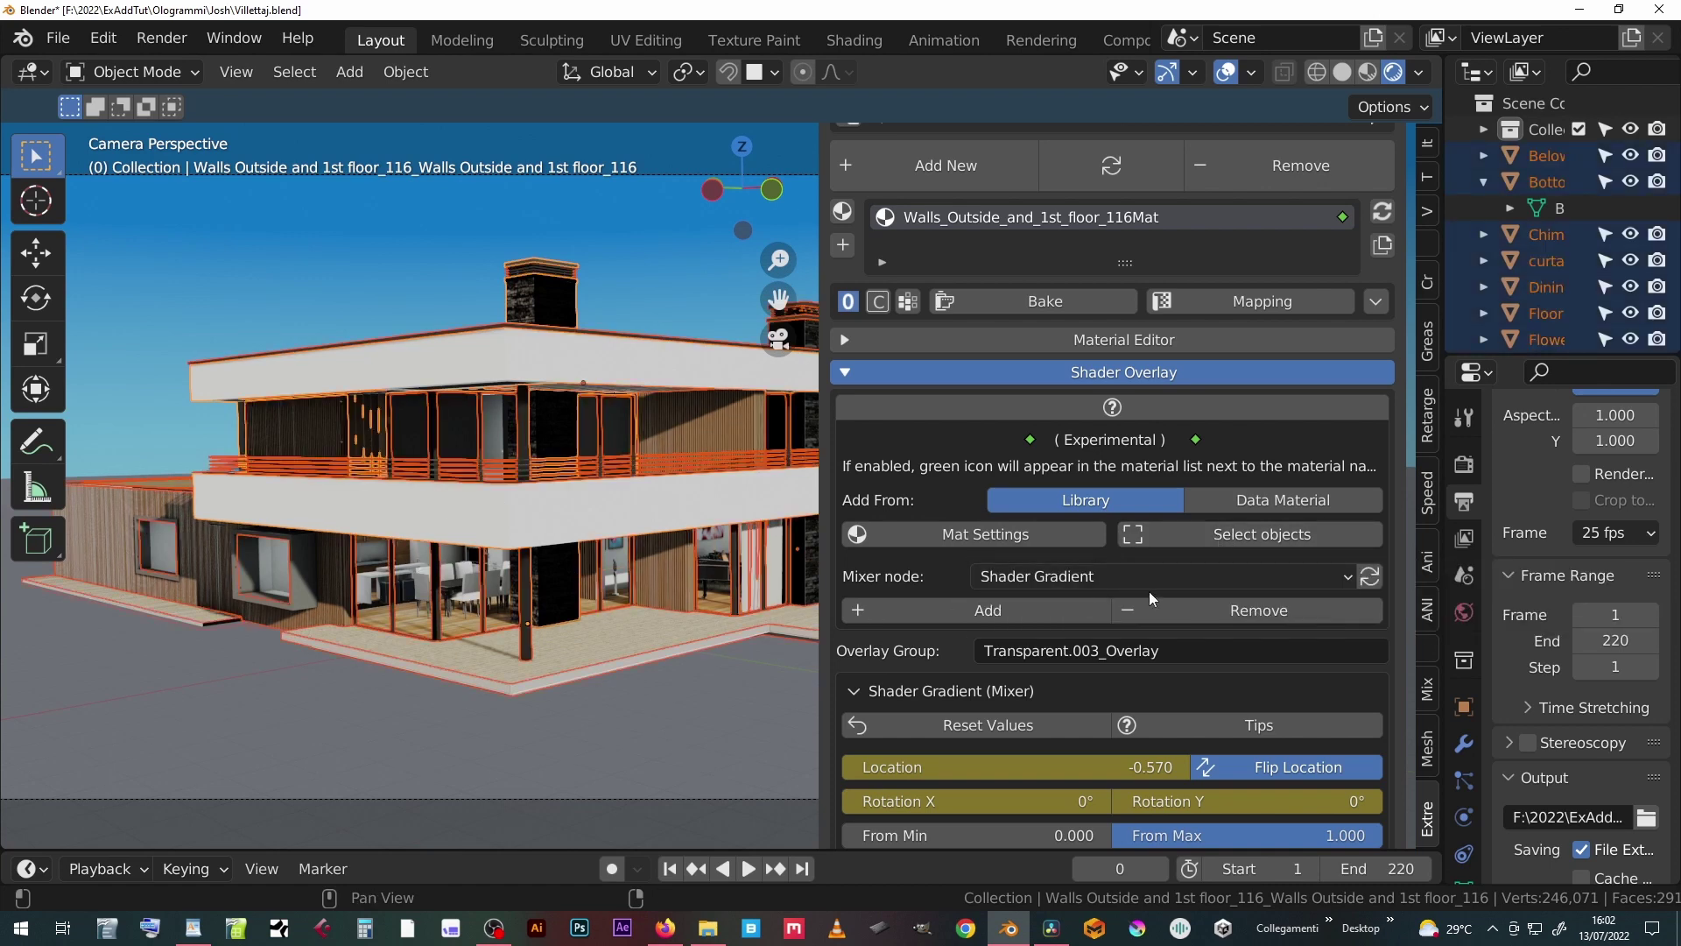